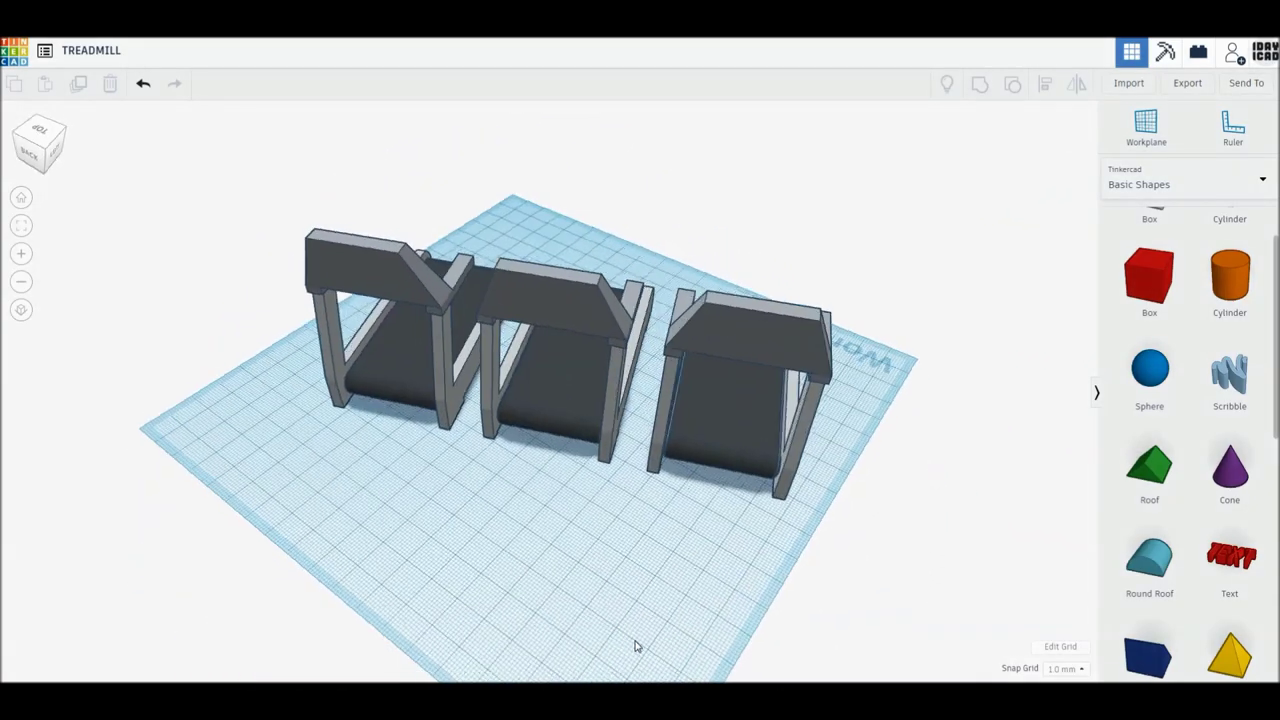
# - Place a cylinder and a hole box on the workplane
pyautogui.moveTo(37, 674)
pyautogui.mouseDown(button='right')
pyautogui.moveTo(409, 654)
pyautogui.moveTo(40, 657)
pyautogui.moveTo(340, 657)
pyautogui.mouseUp(button='right')
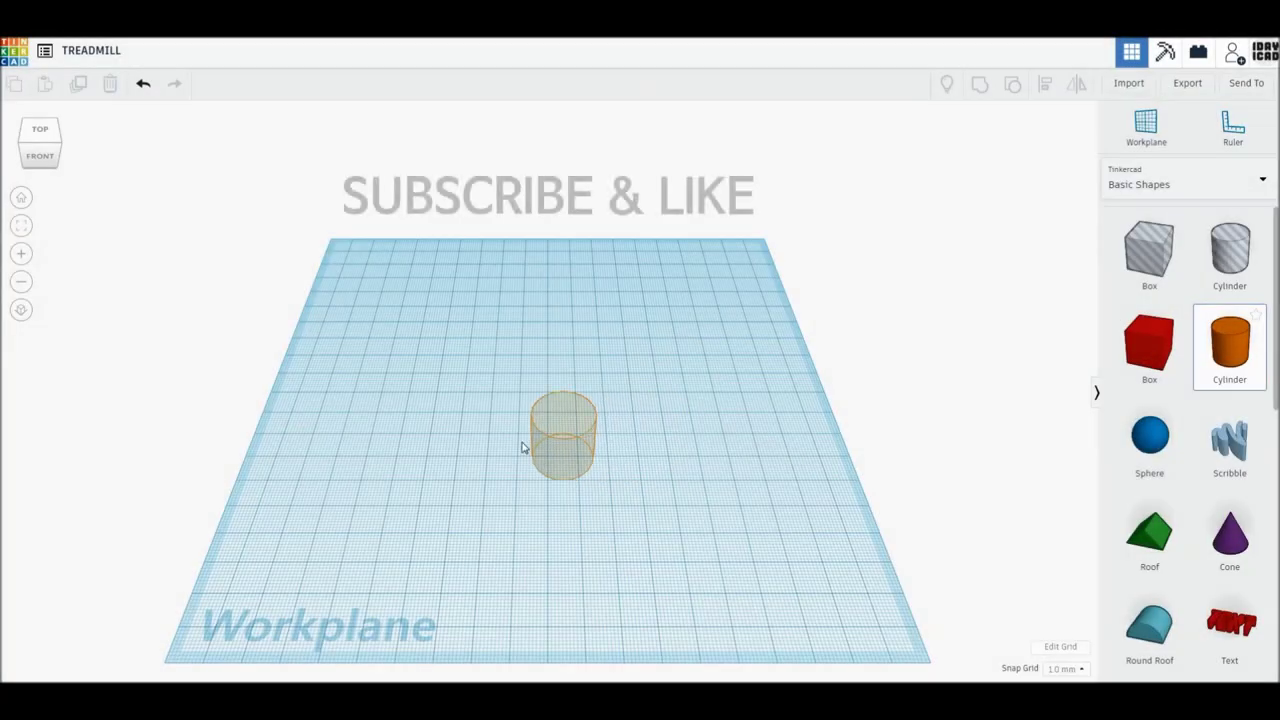
pyautogui.moveTo(521, 447); pyautogui.dragTo(492, 440)
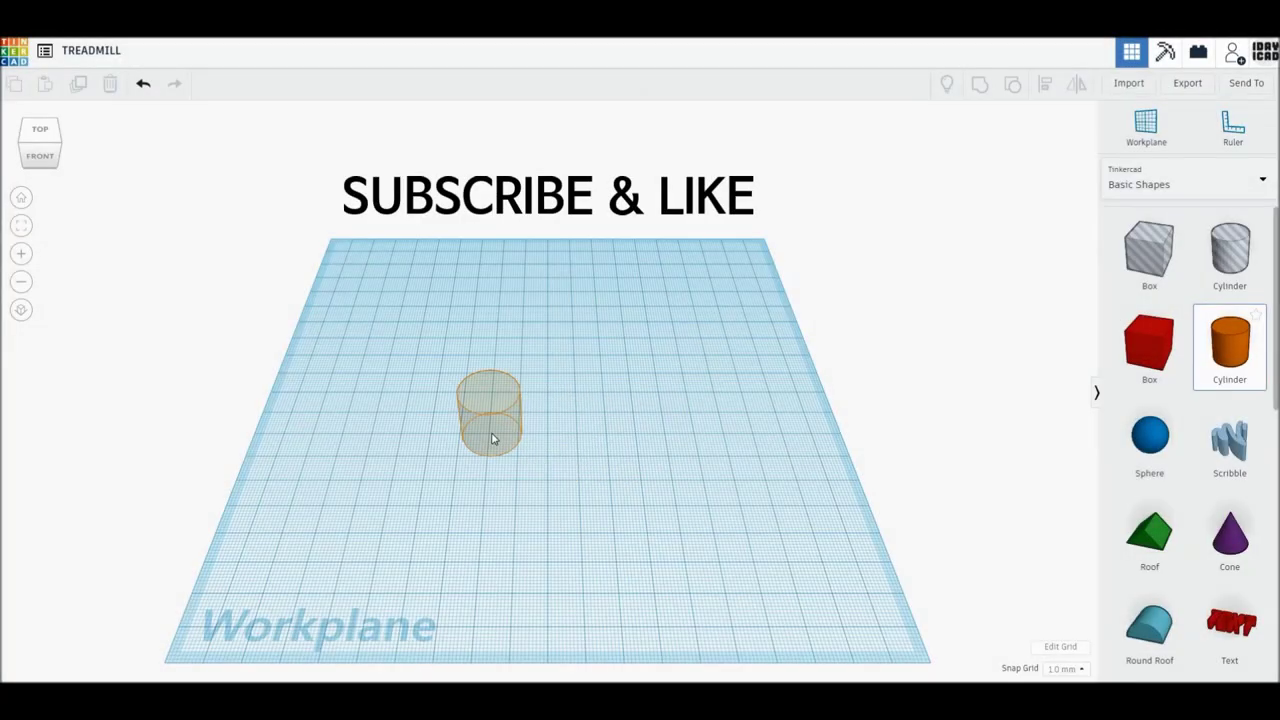
pyautogui.click(492, 440)
pyautogui.moveTo(1128, 290); pyautogui.dragTo(600, 352)
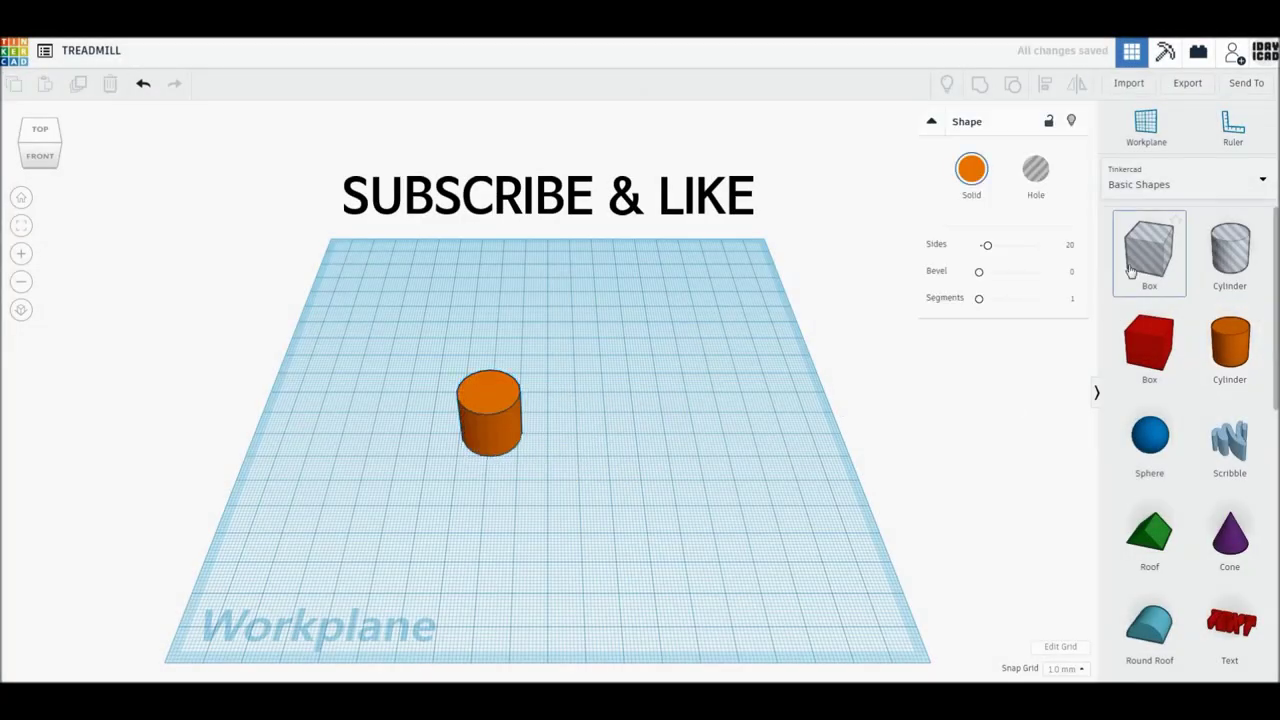
pyautogui.click(600, 352)
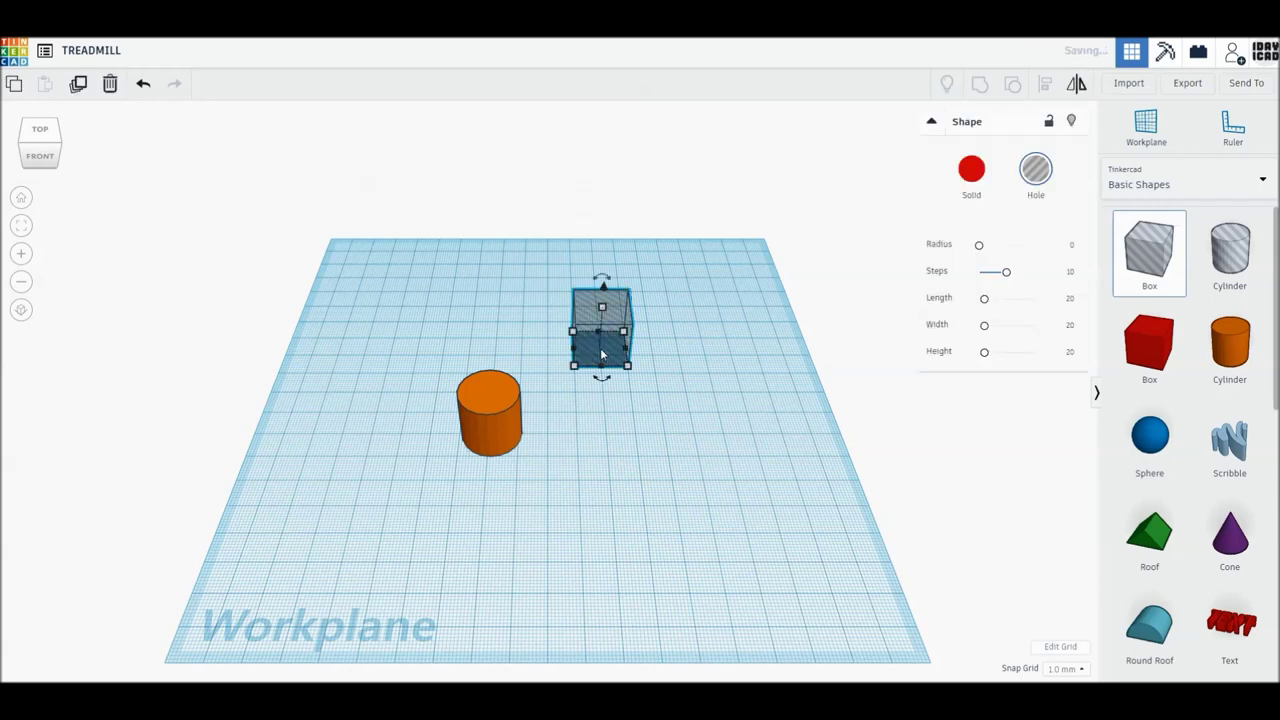
# - Smooth the cylinder to 64 sides and make it 50 mm tall
pyautogui.click(522, 434)
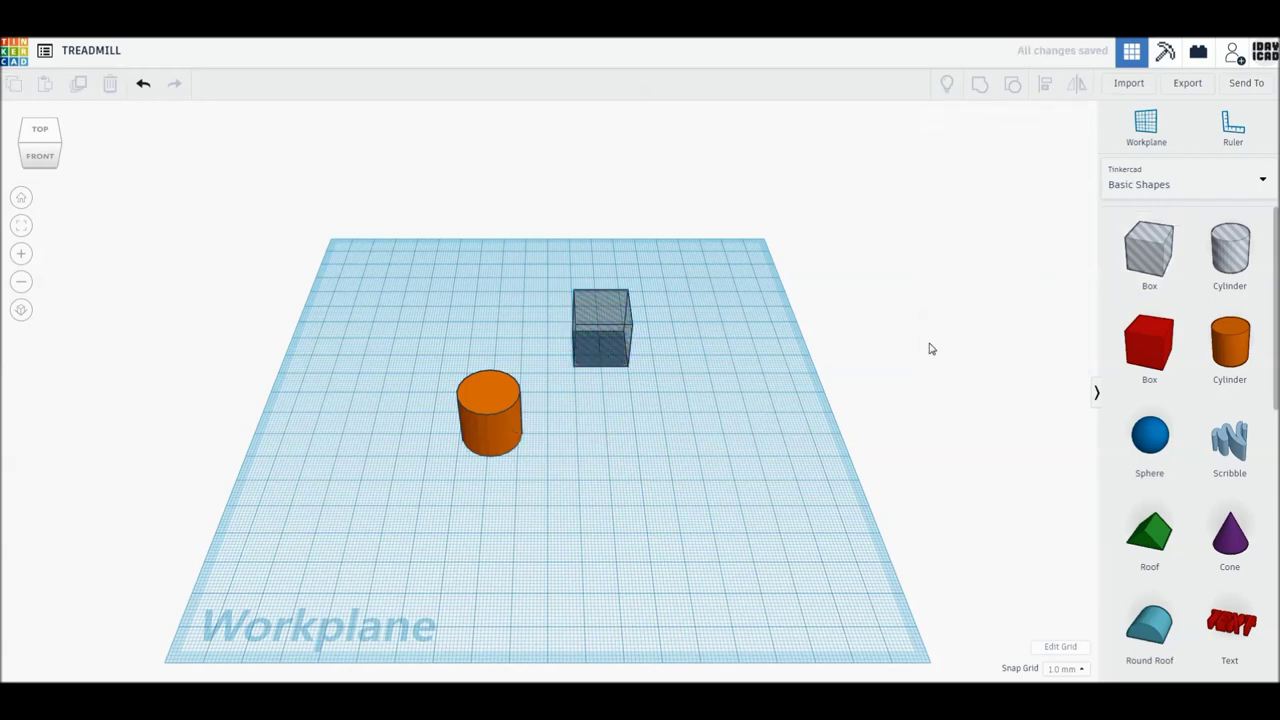
pyautogui.moveTo(988, 247); pyautogui.dragTo(1083, 248)
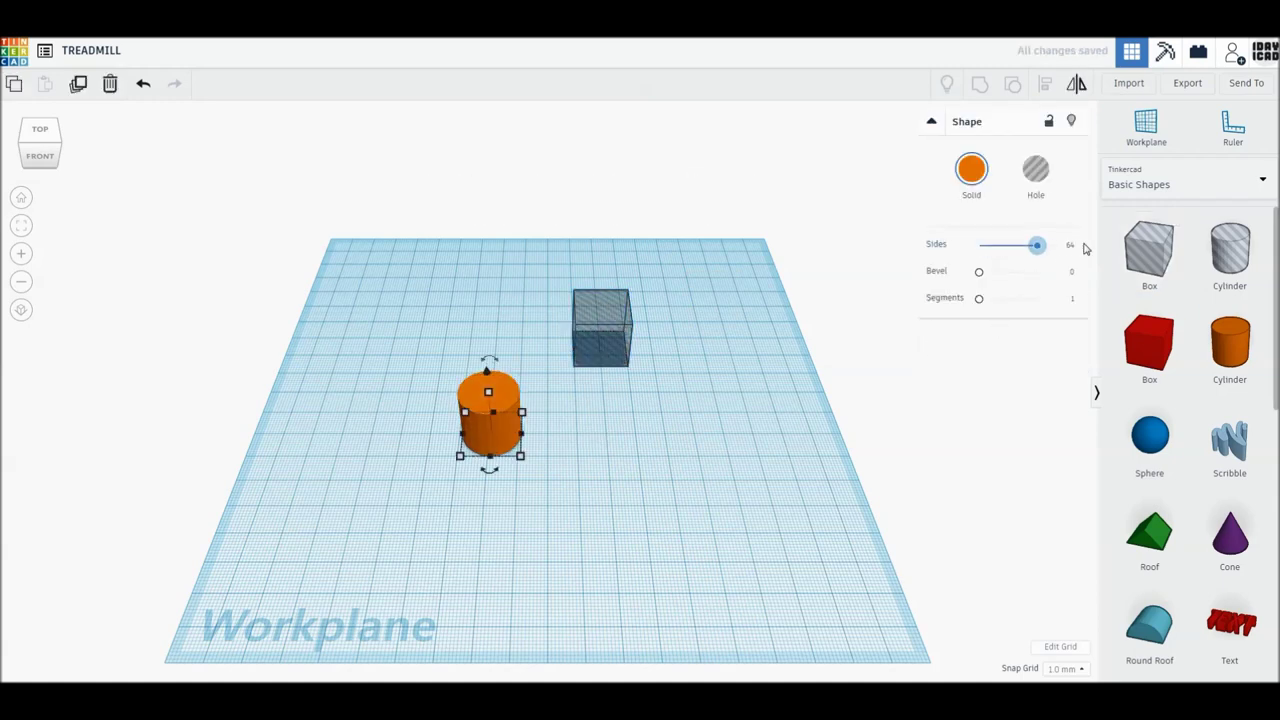
pyautogui.click(557, 415)
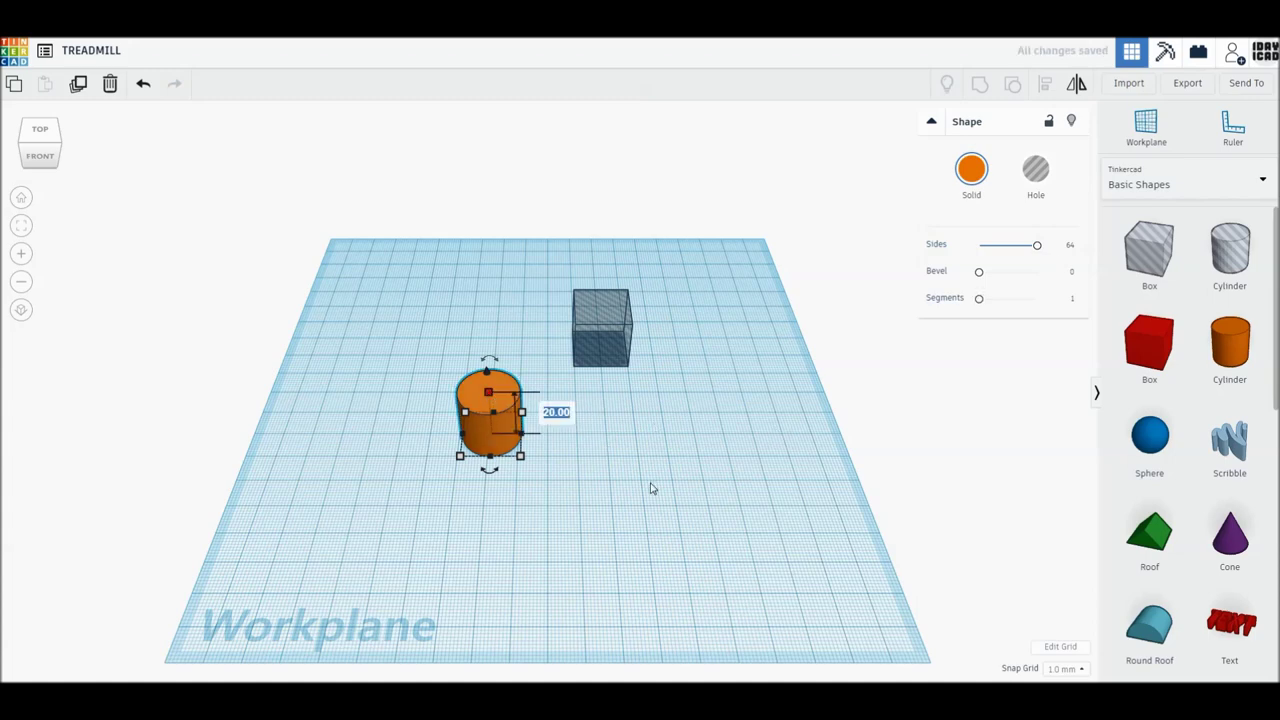
pyautogui.write('50')
pyautogui.press('Return')
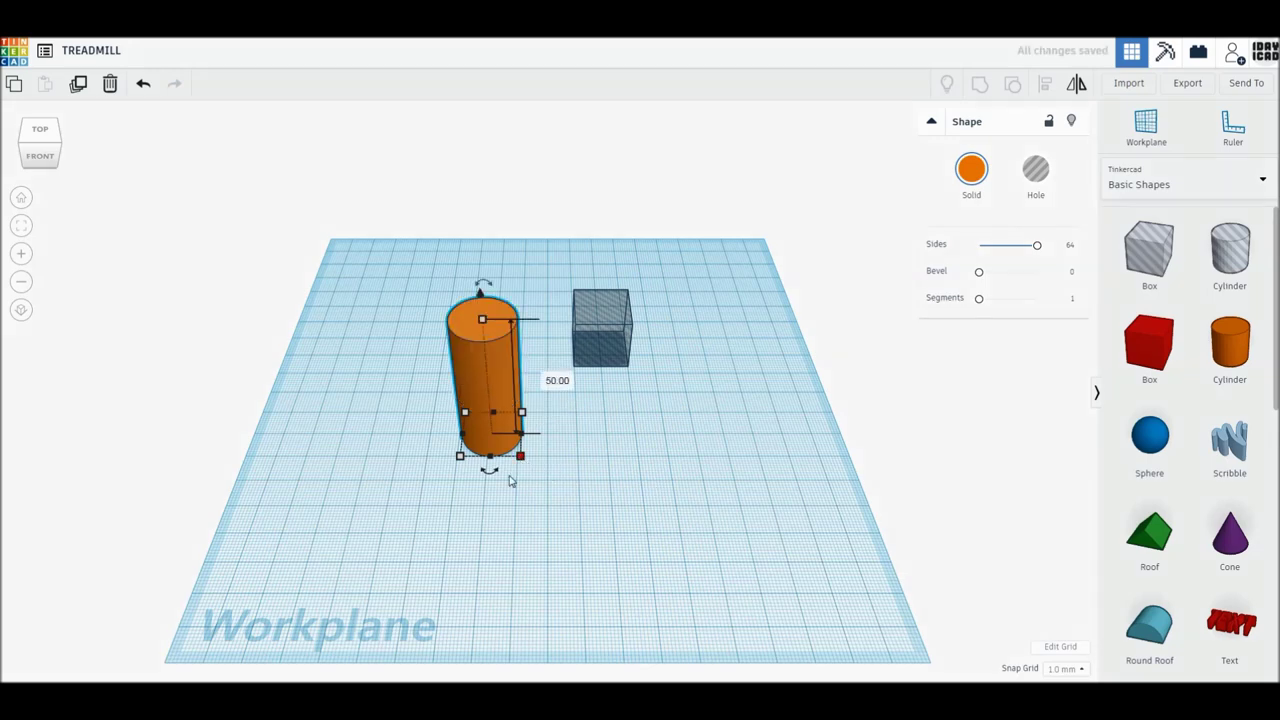
# - Set the cylinder's footprint to 10 × 10 mm and switch to an orthographic top view
pyautogui.click(486, 508)
pyautogui.write('10')
pyautogui.press('Return')
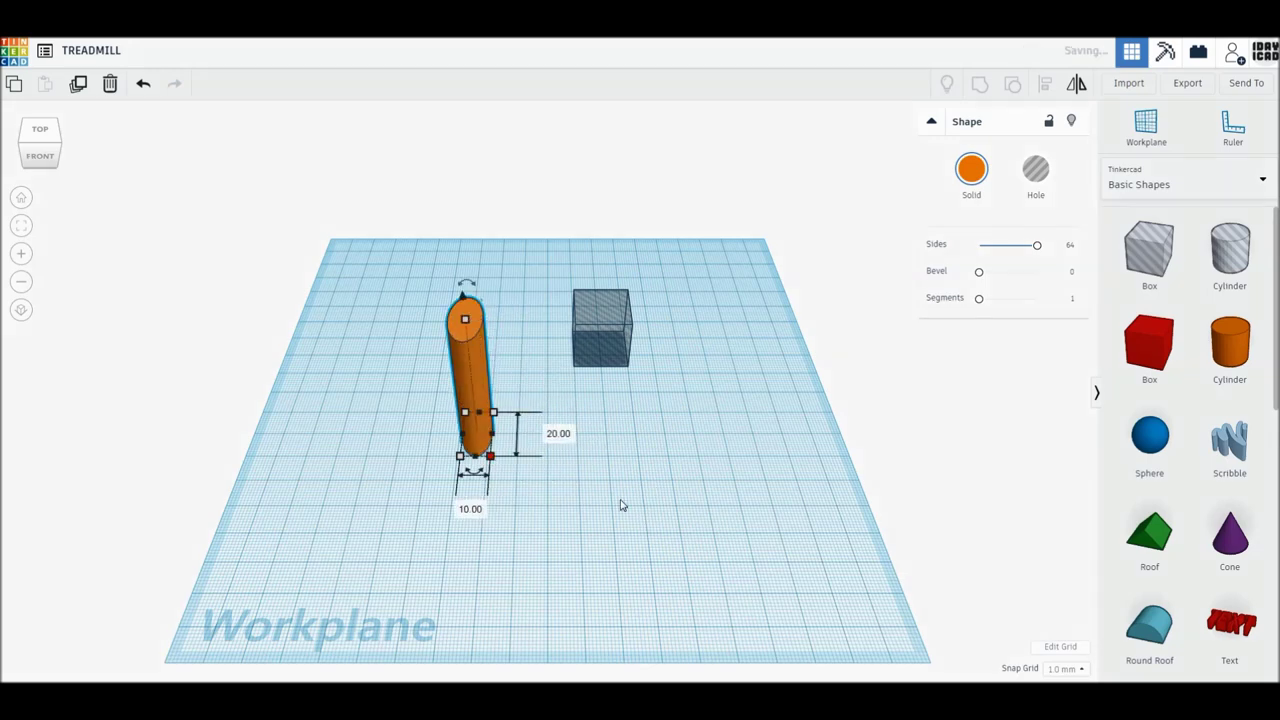
pyautogui.click(566, 444)
pyautogui.write('10')
pyautogui.press('Return')
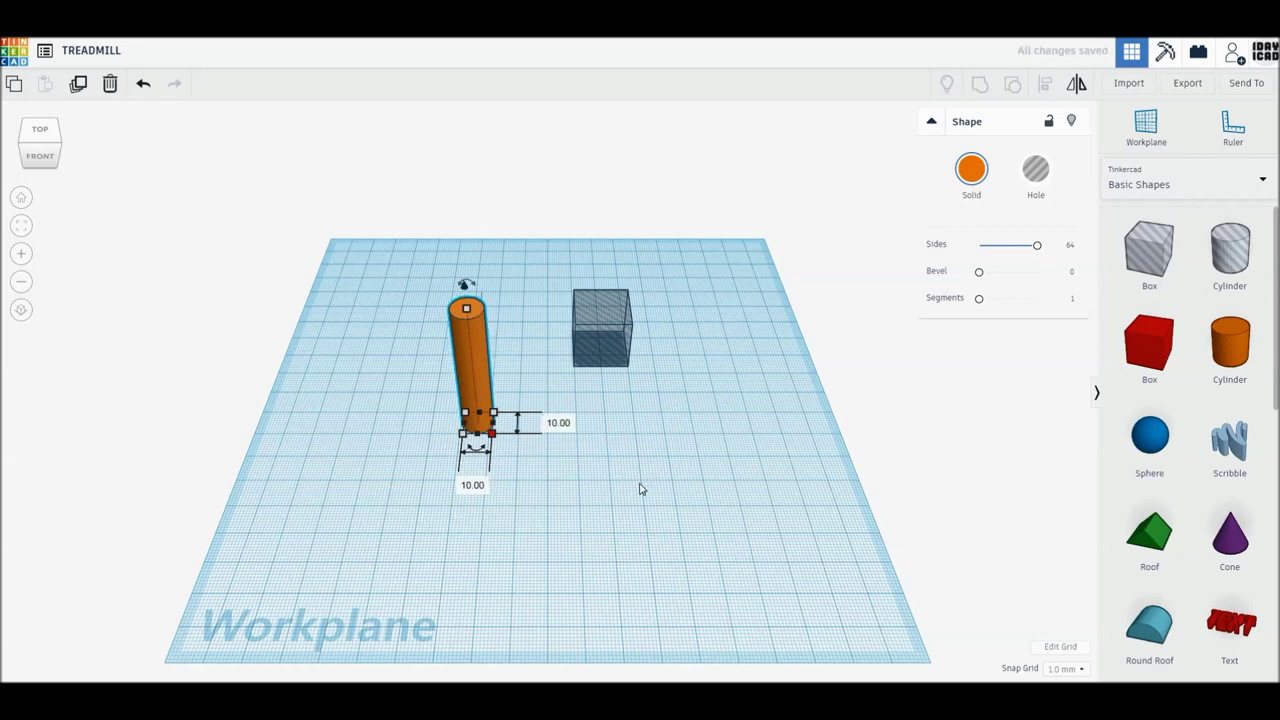
pyautogui.click(42, 132)
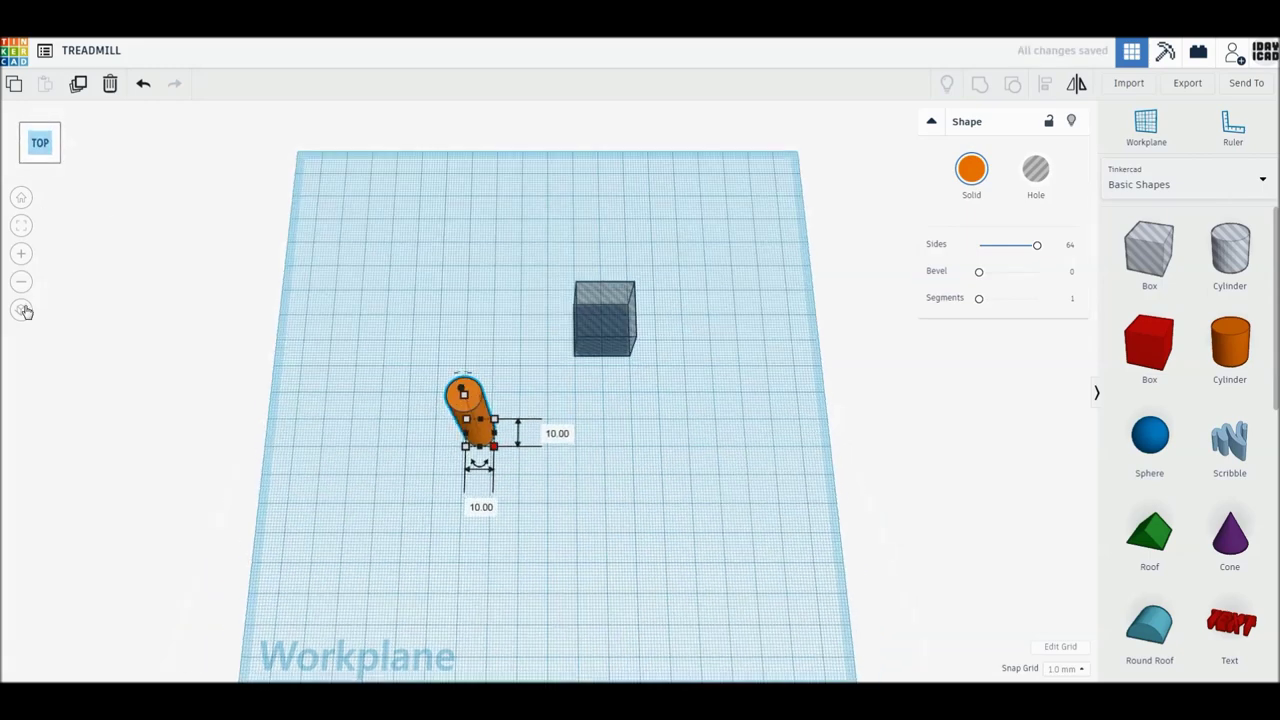
pyautogui.click(20, 309)
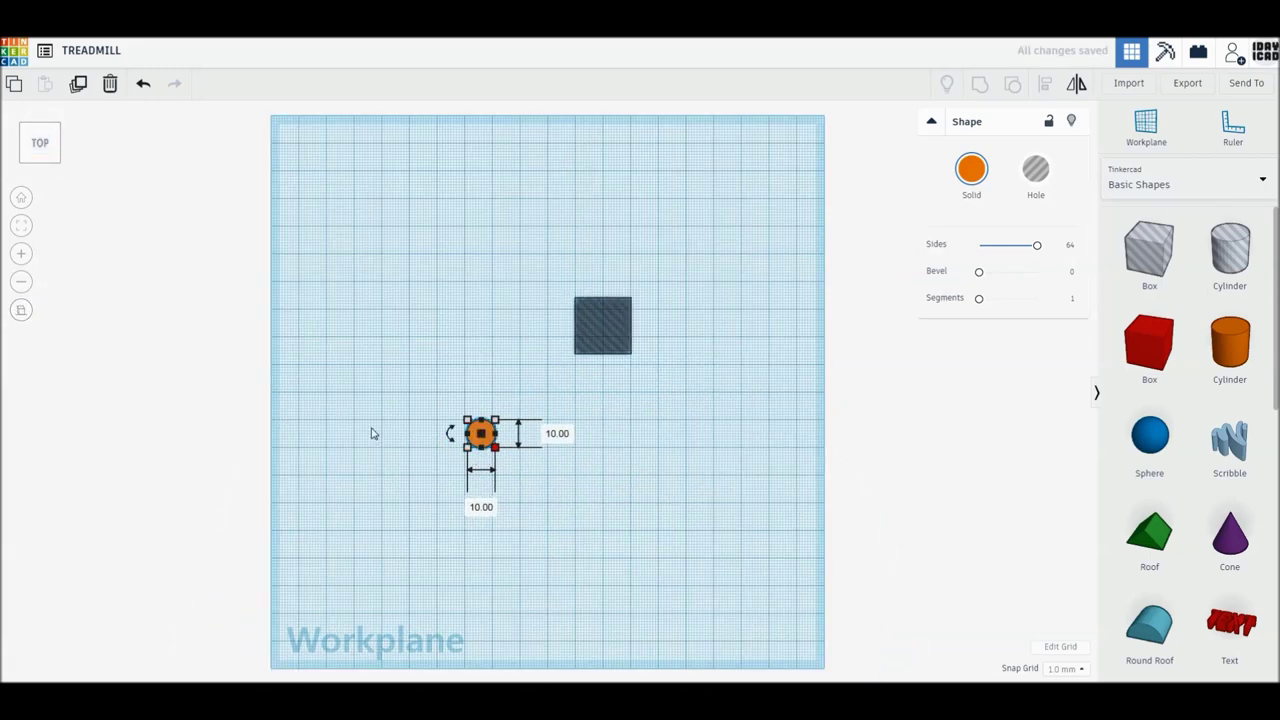
# - Duplicate the cylinder, place the copy about 80 mm right, and move the original further left
pyautogui.scroll(5, 371, 433)
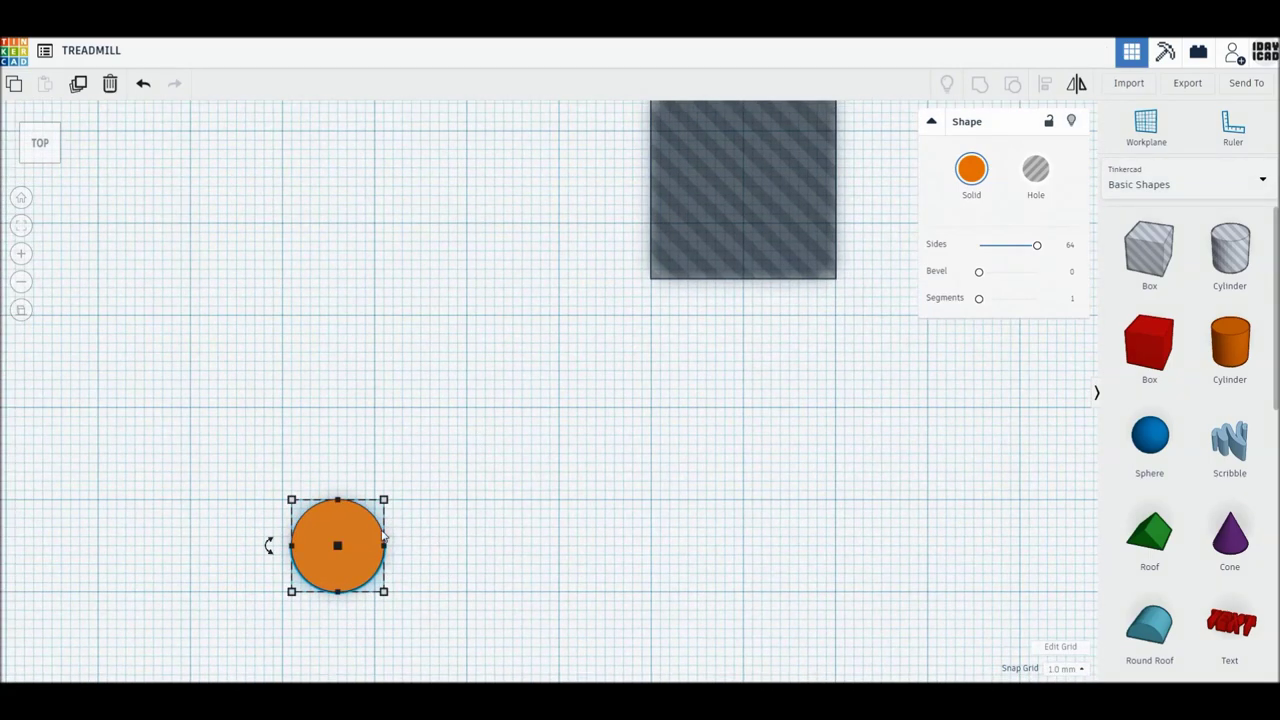
pyautogui.moveTo(383, 537)
pyautogui.mouseDown()
pyautogui.moveTo(471, 406)
pyautogui.moveTo(498, 413)
pyautogui.moveTo(308, 432)
pyautogui.mouseUp()
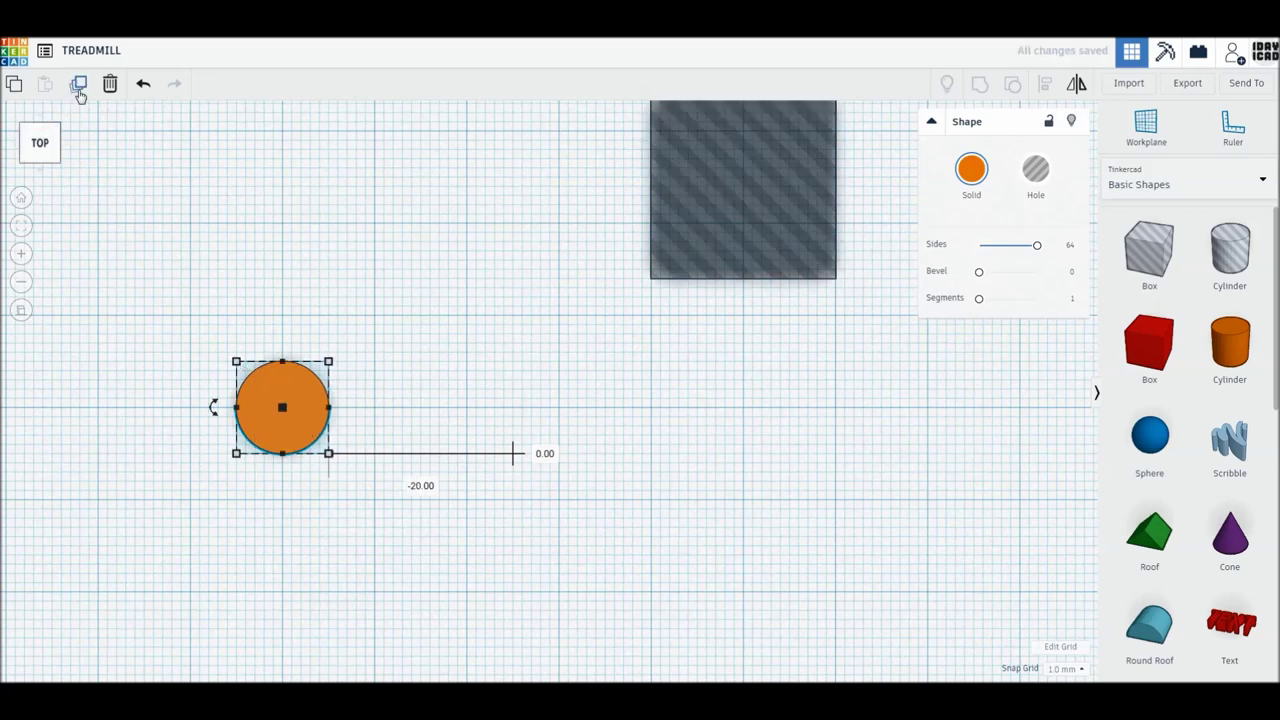
pyautogui.click(267, 437)
pyautogui.keyDown('alt'); pyautogui.moveTo(267, 437); pyautogui.dragTo(897, 433); pyautogui.keyUp('alt')
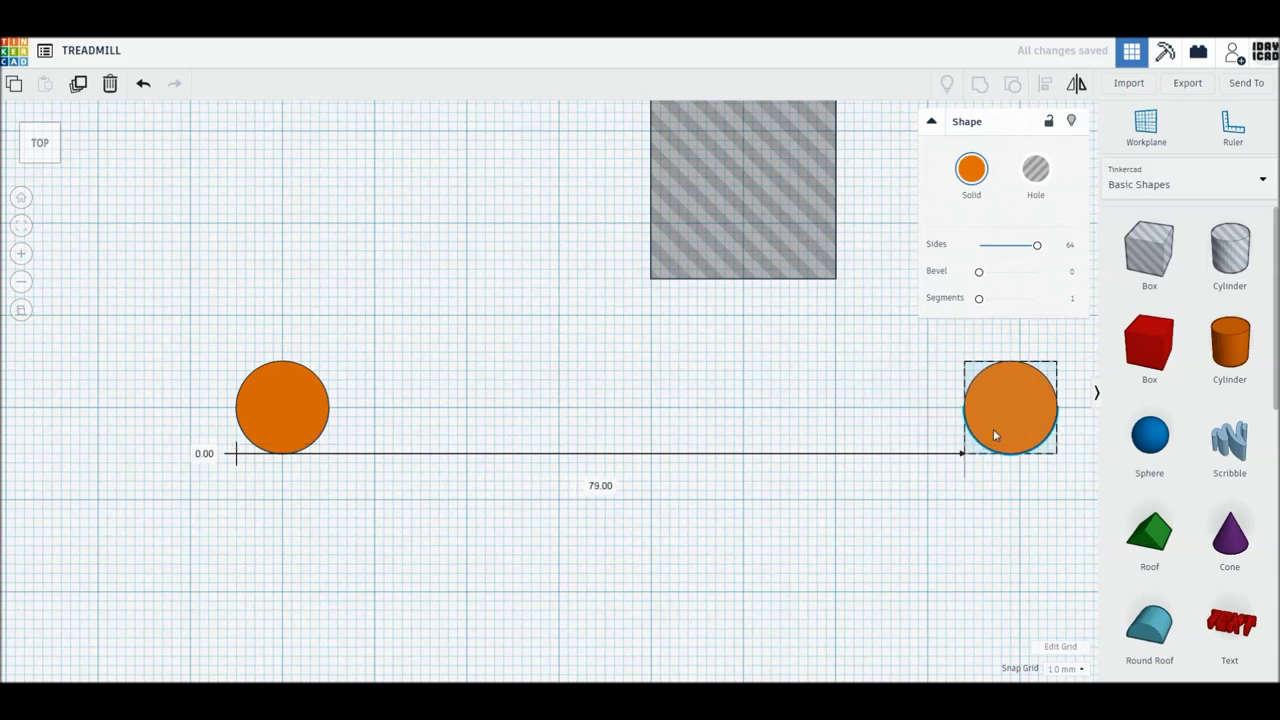
pyautogui.keyDown('alt'); pyautogui.moveTo(897, 433); pyautogui.dragTo(1000, 435); pyautogui.keyUp('alt')
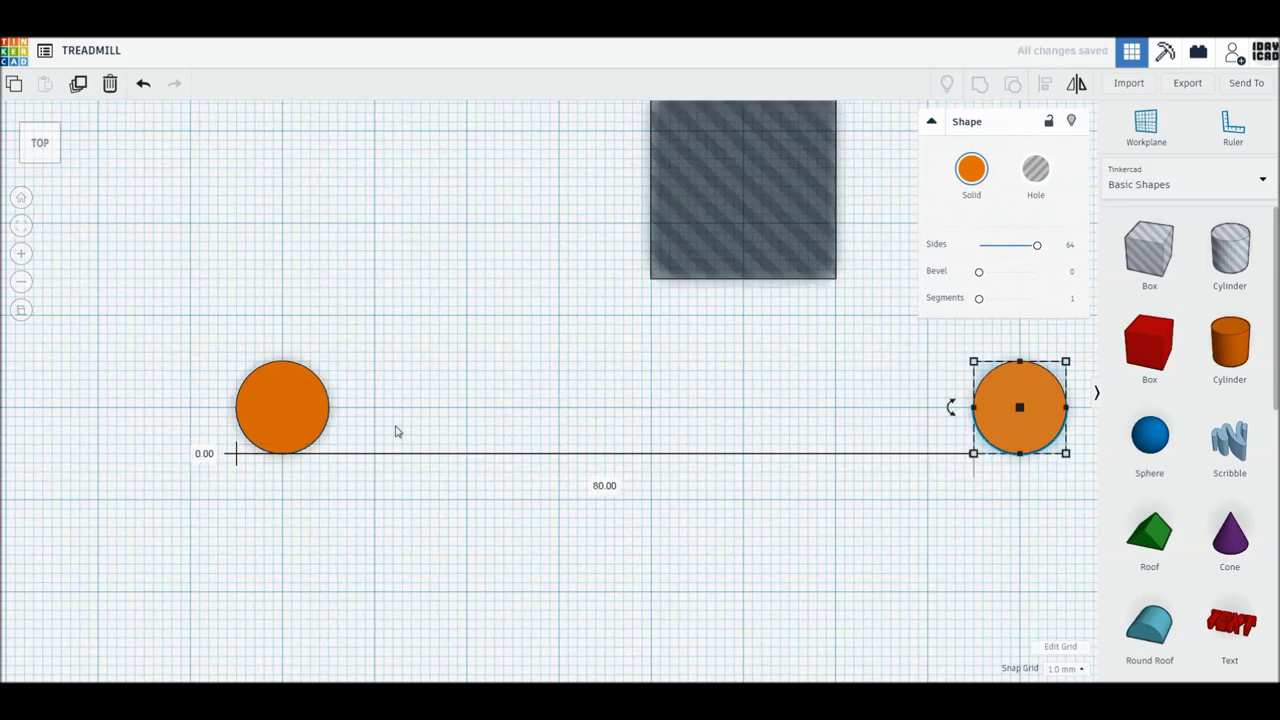
pyautogui.moveTo(251, 419); pyautogui.dragTo(103, 411)
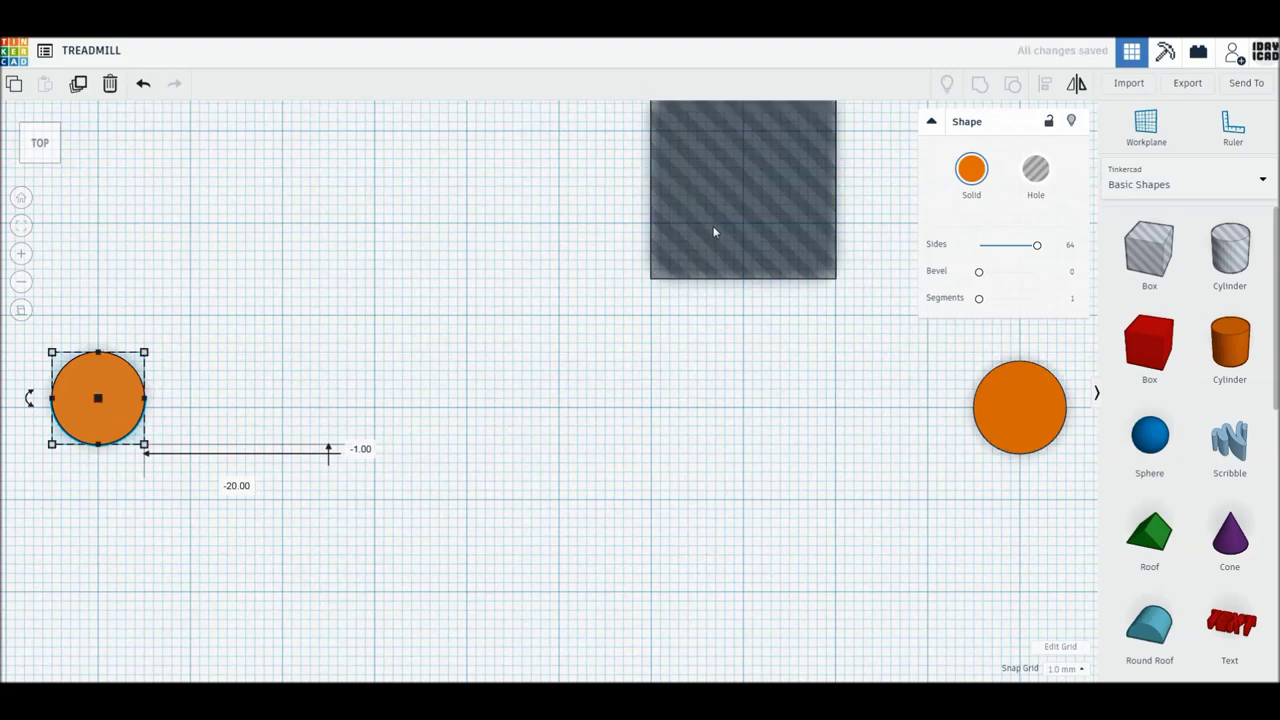
pyautogui.moveTo(447, 354); pyautogui.dragTo(454, 380, button='middle')
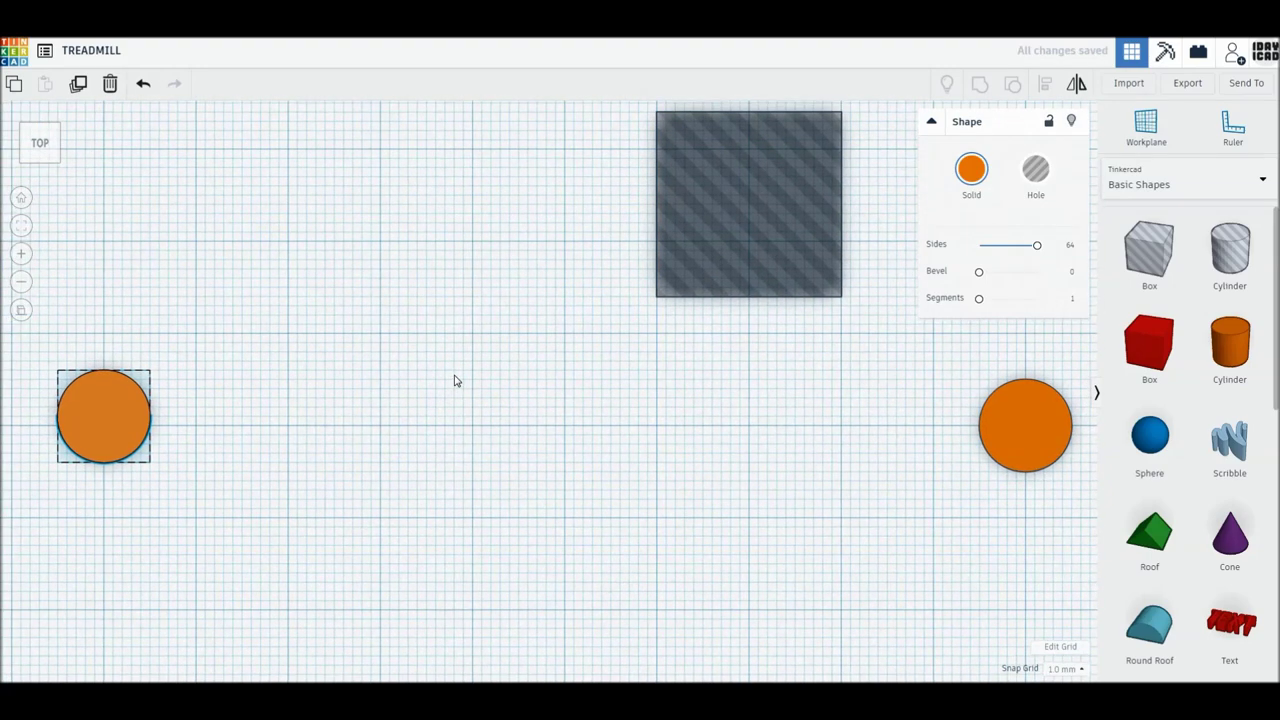
pyautogui.scroll(2, 450, 400)
pyautogui.scroll(-2, 450, 400)
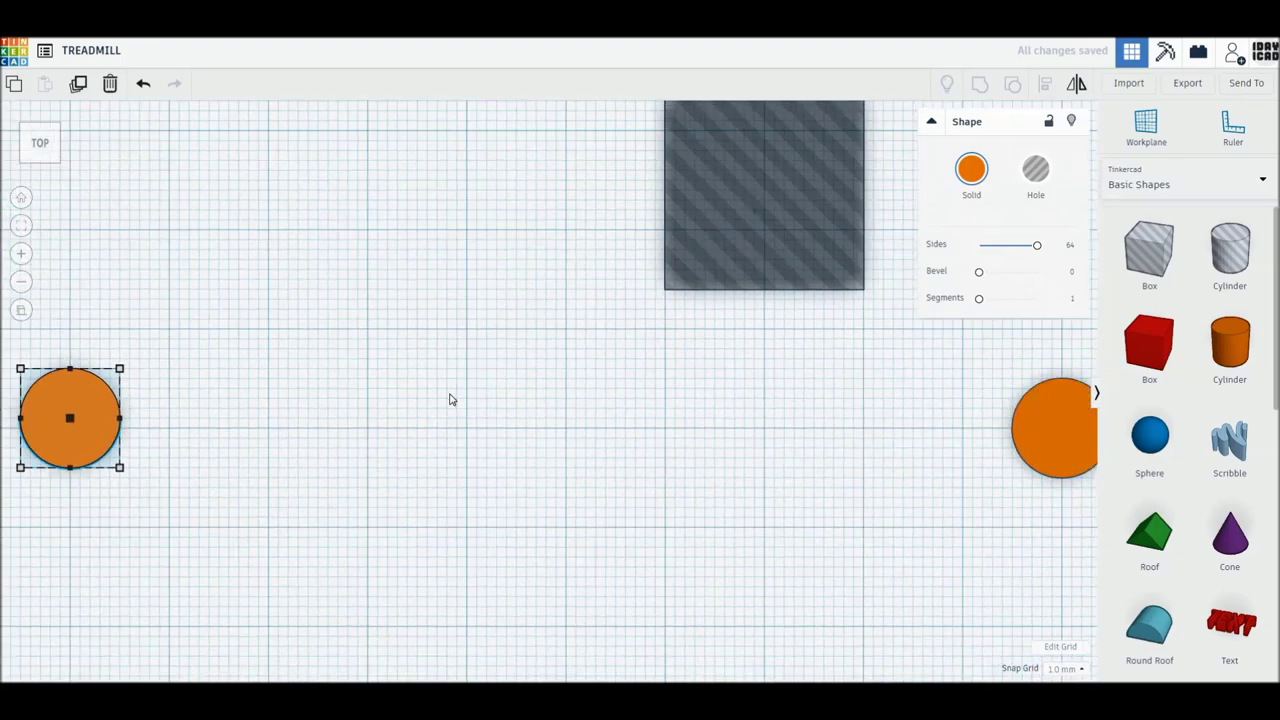
pyautogui.scroll(-1, 455, 393)
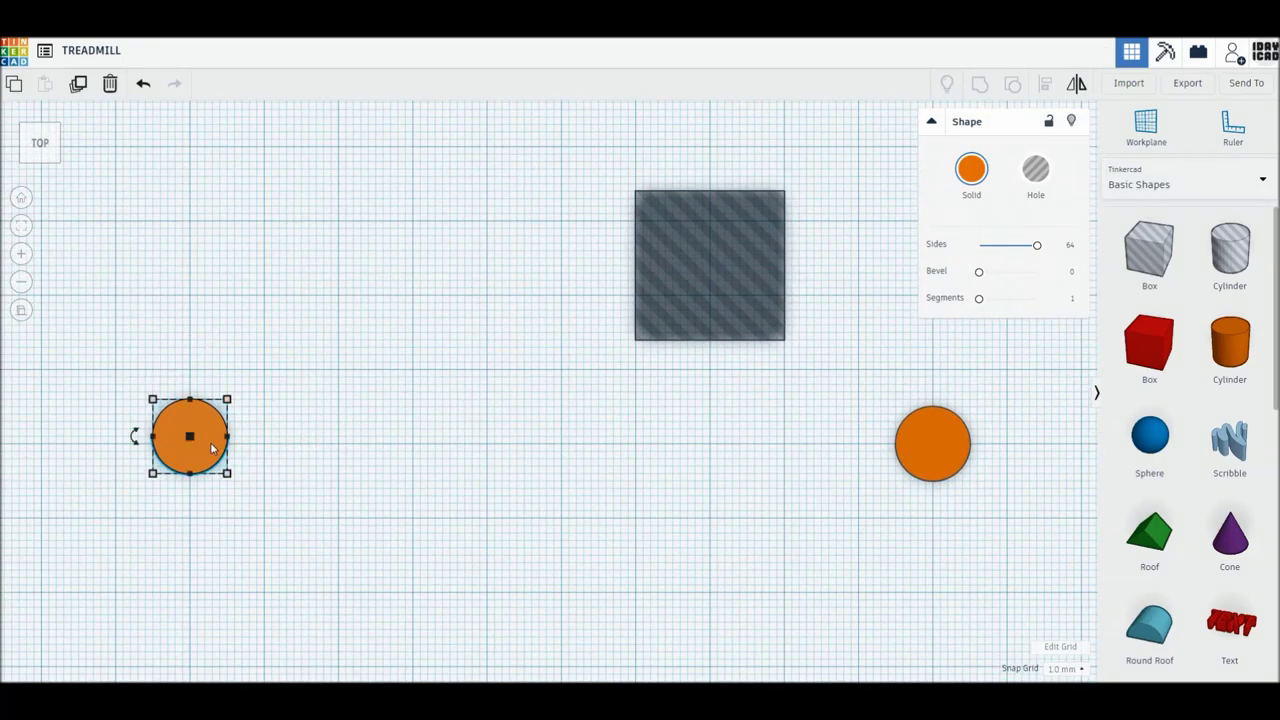
# - Copy the left cylinder and place the copy 20 mm above the original
pyautogui.moveTo(212, 449); pyautogui.dragTo(210, 457)
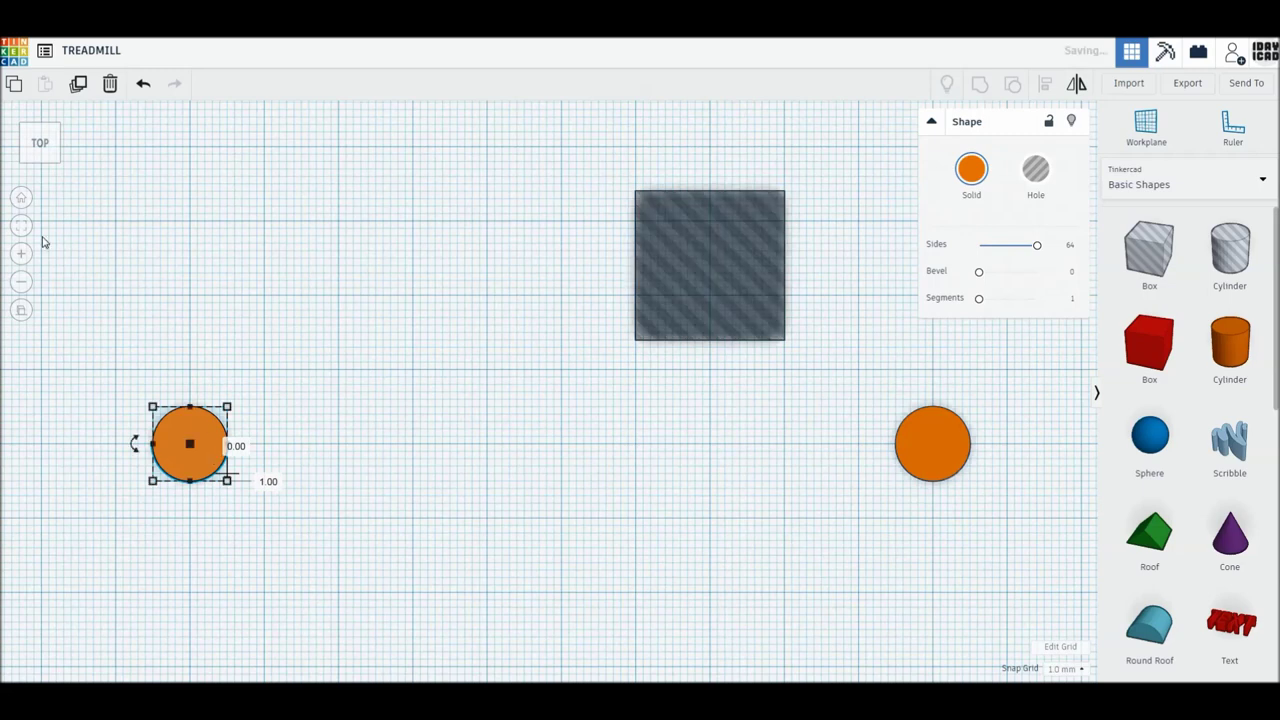
pyautogui.moveTo(185, 413)
pyautogui.keyDown('alt'); pyautogui.mouseDown()
pyautogui.moveTo(185, 325)
pyautogui.moveTo(168, 323)
pyautogui.mouseUp(); pyautogui.keyUp('alt')
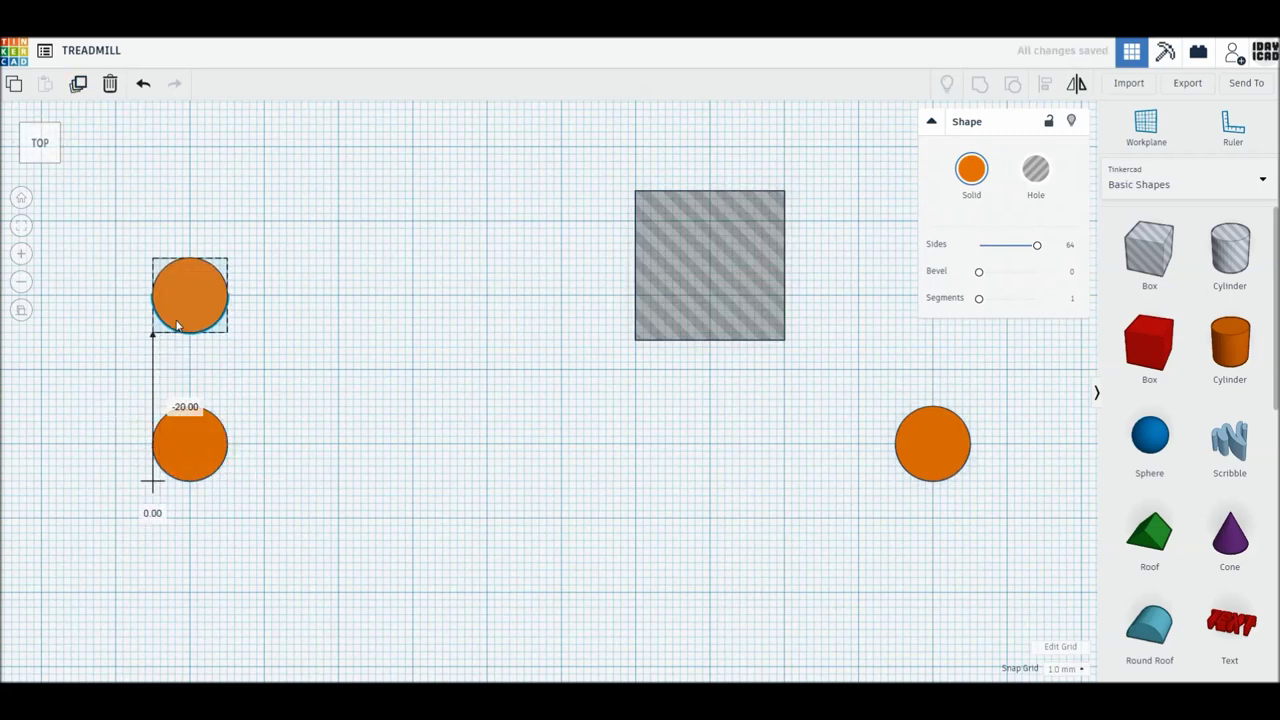
pyautogui.click(214, 460)
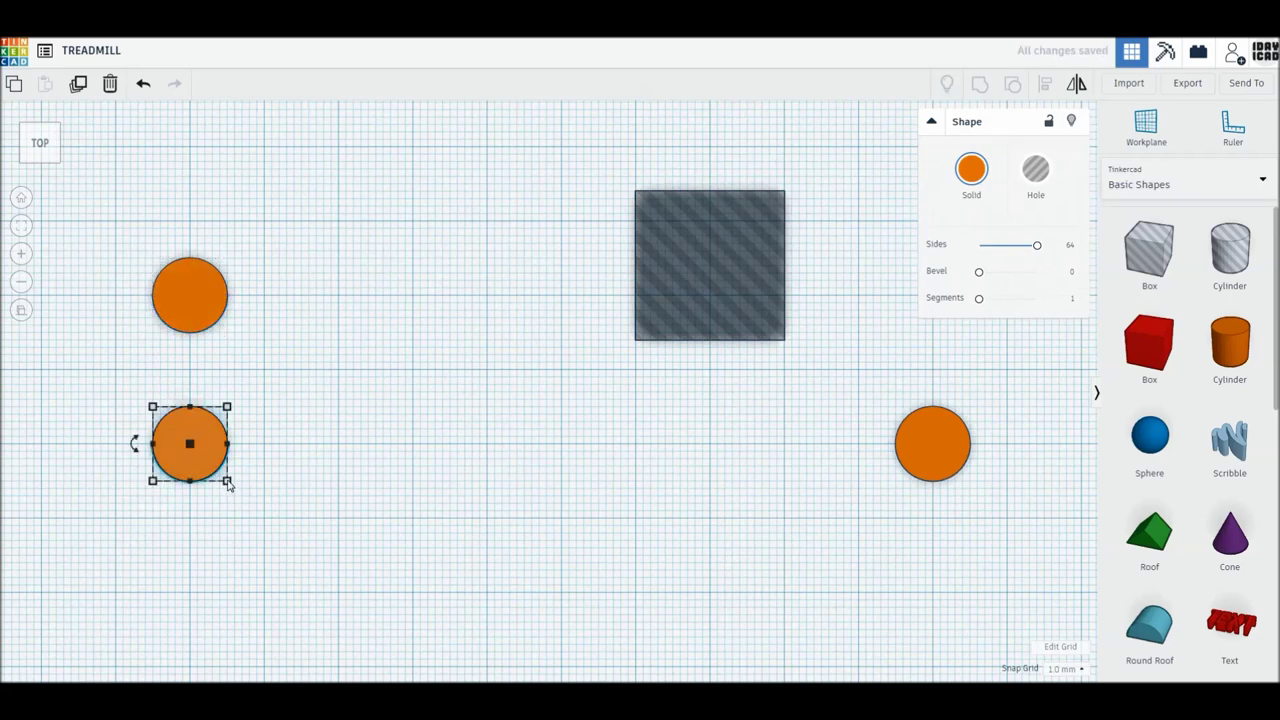
pyautogui.click(218, 323)
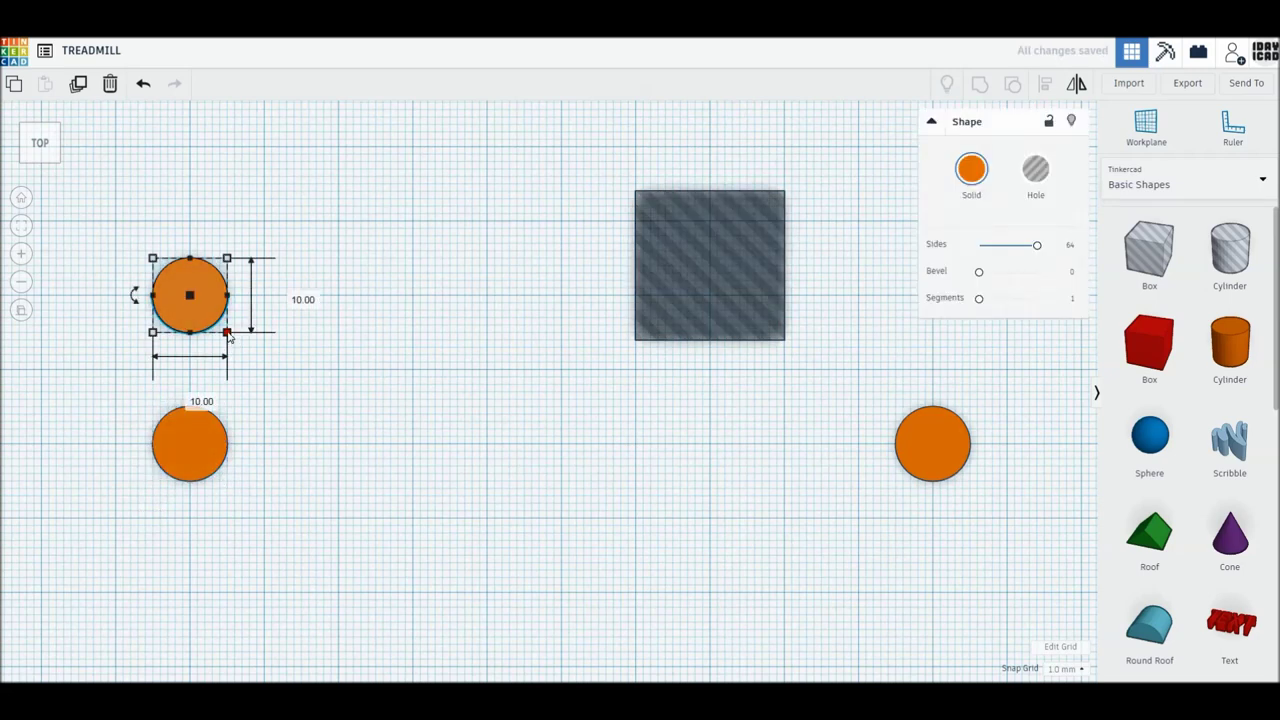
# - Resize the upper cylinder to 12 × 12 mm and recentre it by 1 mm
pyautogui.moveTo(231, 338); pyautogui.dragTo(234, 340)
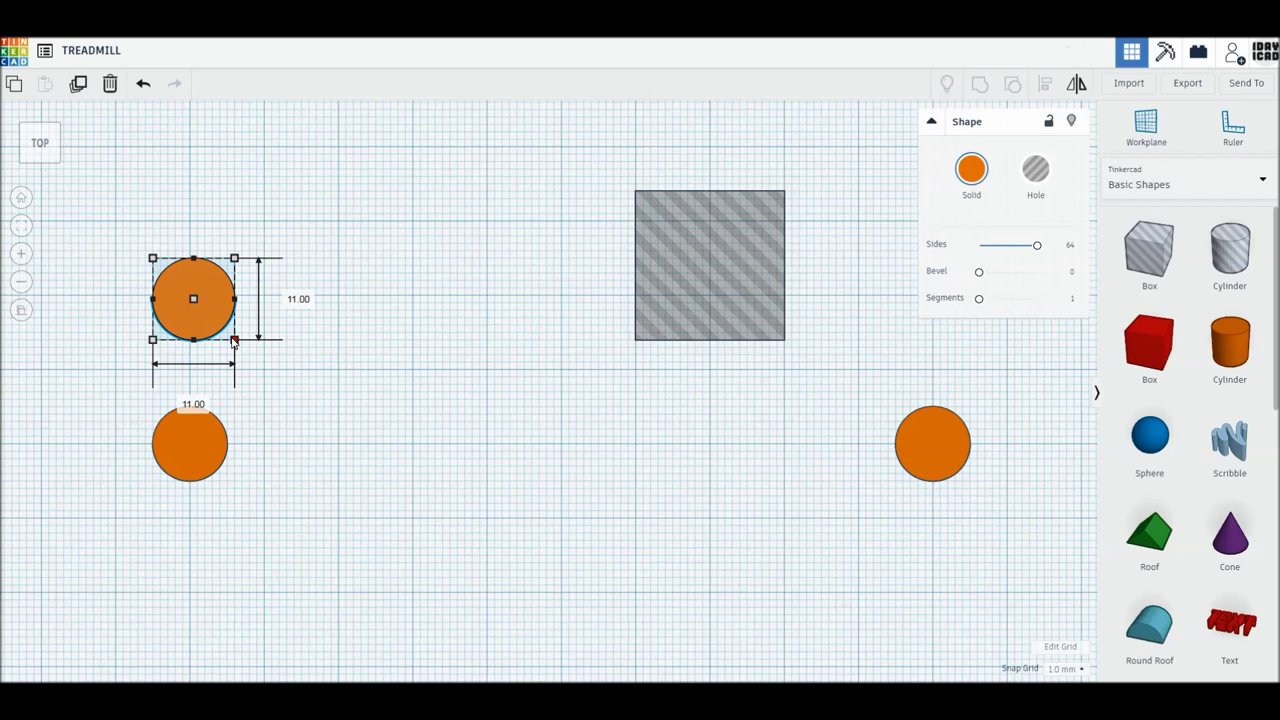
pyautogui.click(193, 404)
pyautogui.write('12')
pyautogui.press('Return')
pyautogui.click(298, 299)
pyautogui.write('12')
pyautogui.press('Return')
pyautogui.click(317, 374)
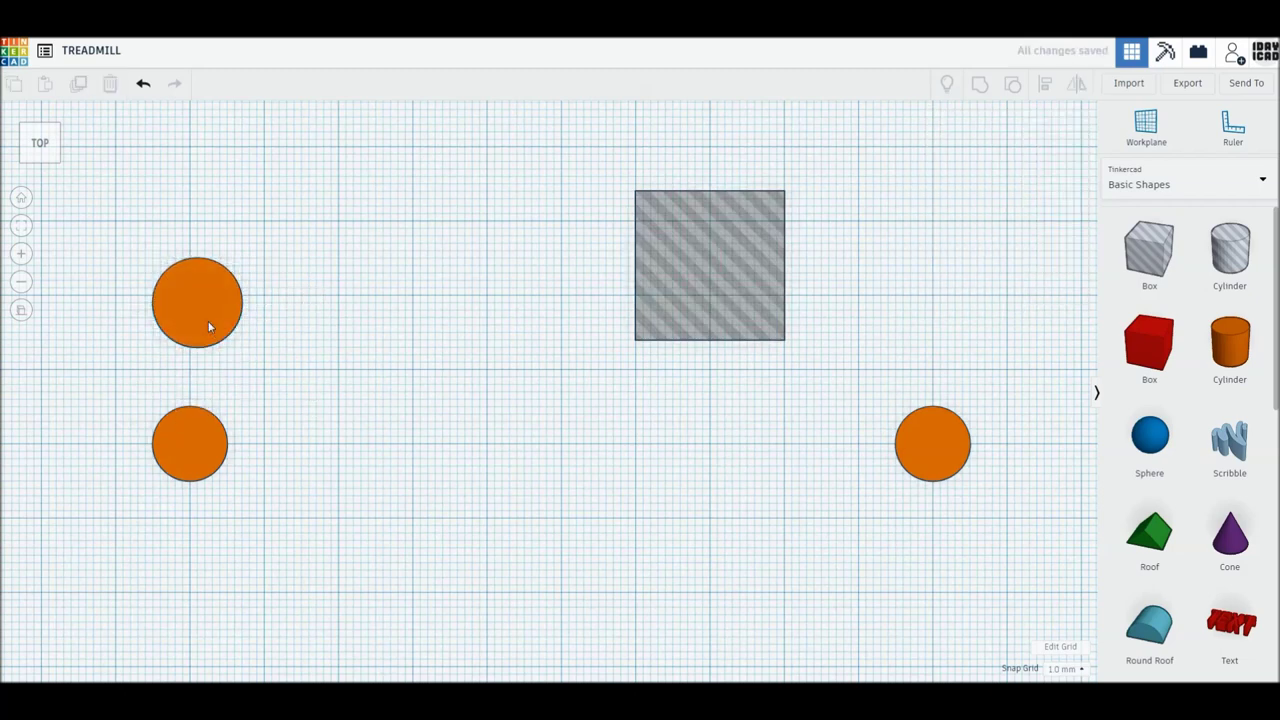
pyautogui.moveTo(210, 327); pyautogui.dragTo(203, 320)
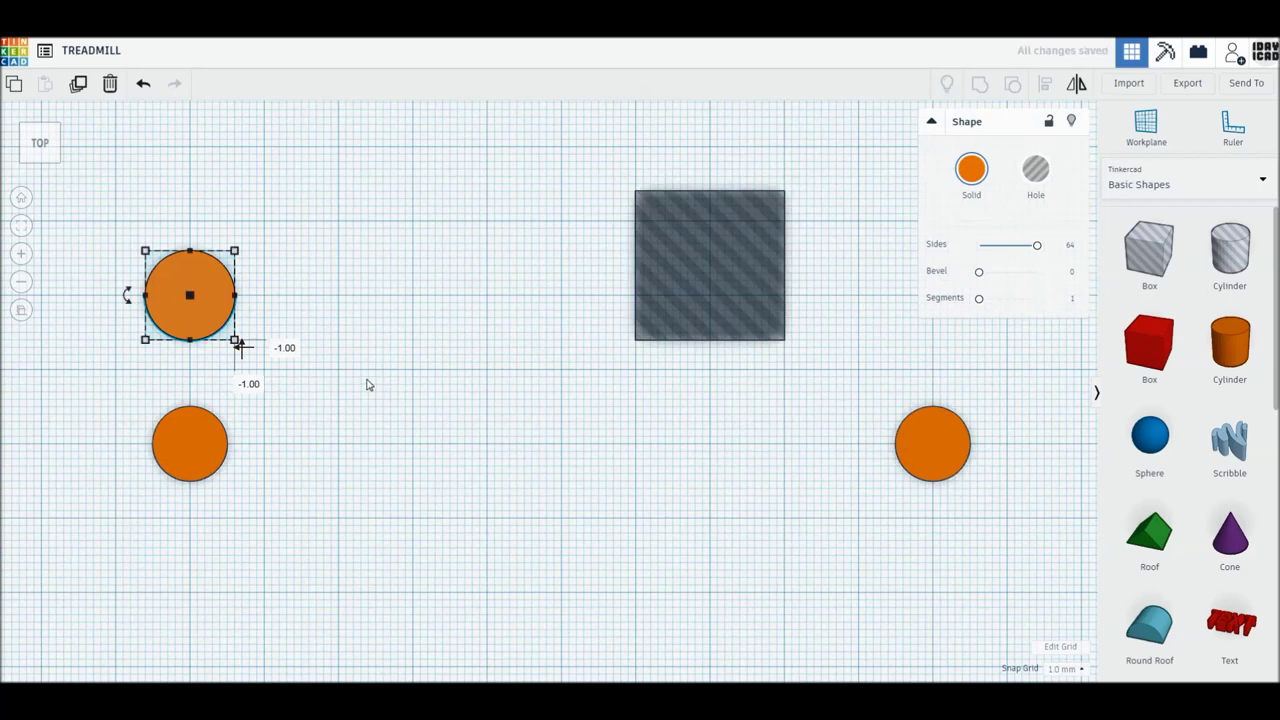
# - Duplicate the lower cylinder as a hole and centre it inside the larger cylinder
pyautogui.click(217, 453)
pyautogui.click(78, 83)
pyautogui.moveTo(195, 448); pyautogui.dragTo(313, 359)
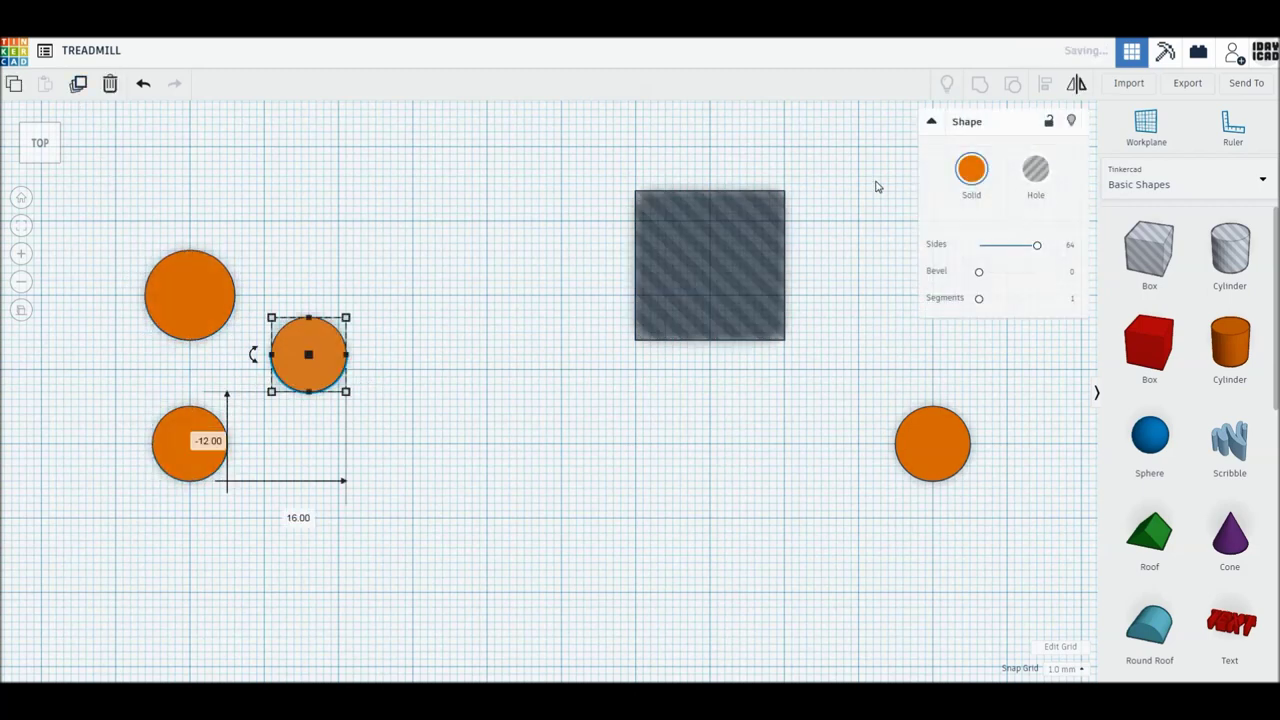
pyautogui.click(1036, 172)
pyautogui.moveTo(338, 376); pyautogui.dragTo(199, 303)
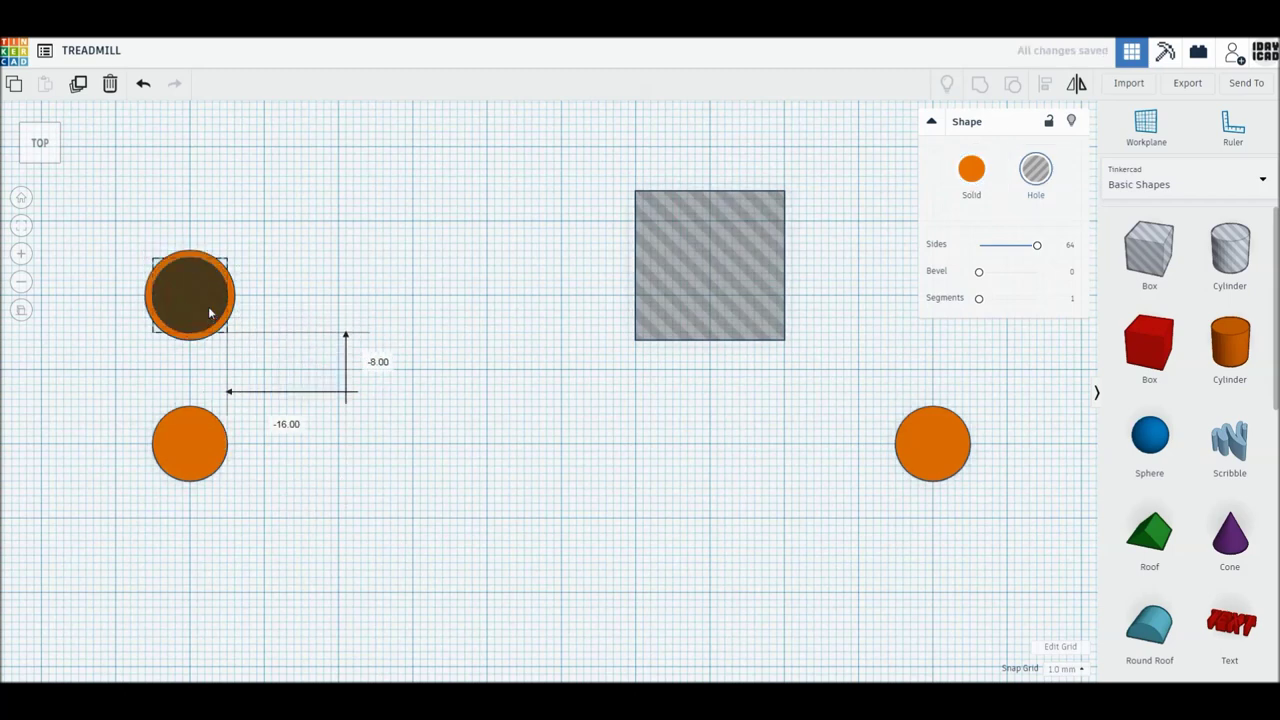
# - Stretch the hole box to 50 mm beside the cylinder and group them into a half-shell
pyautogui.moveTo(708, 314); pyautogui.dragTo(275, 343)
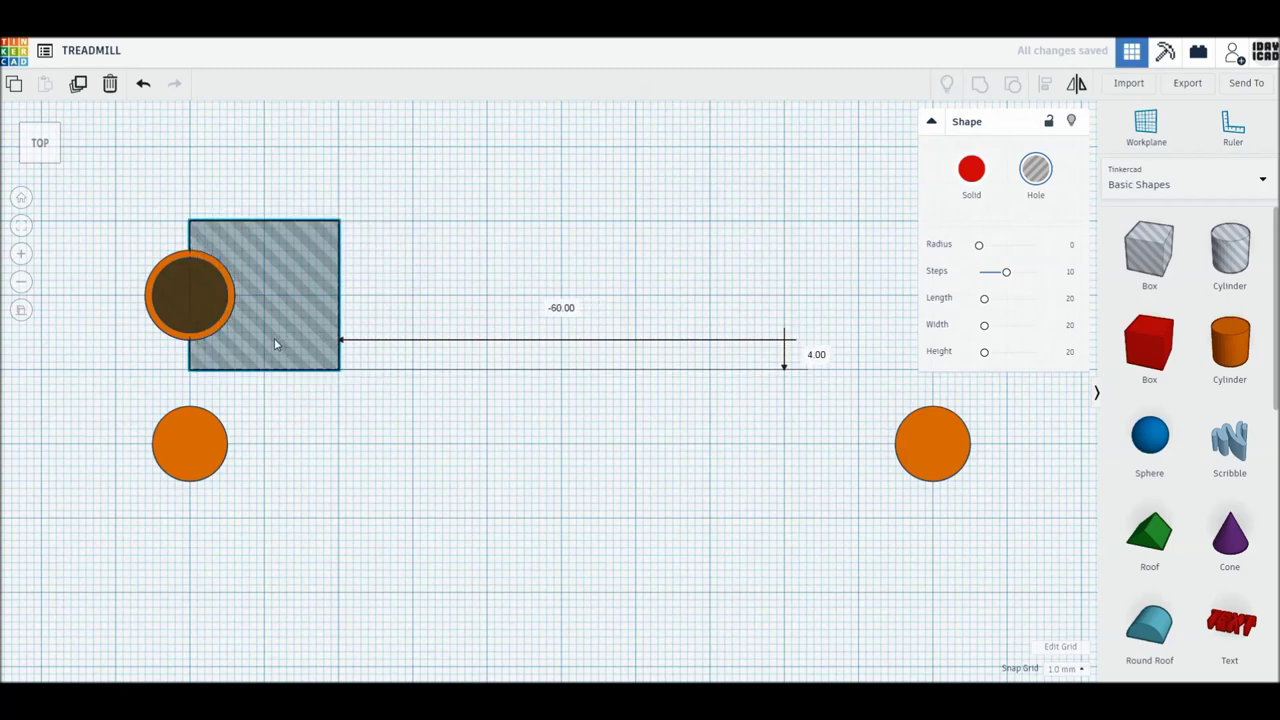
pyautogui.moveTo(277, 343); pyautogui.dragTo(299, 346, button='right')
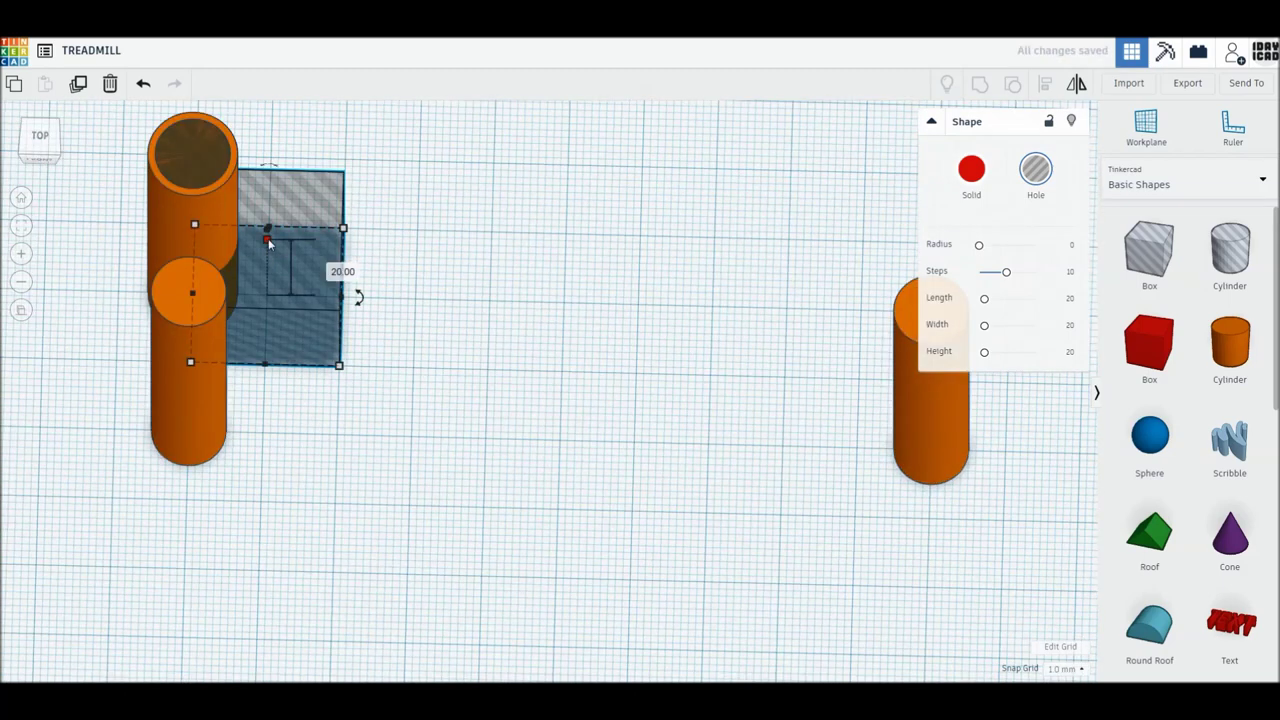
pyautogui.moveTo(267, 239); pyautogui.dragTo(268, 158)
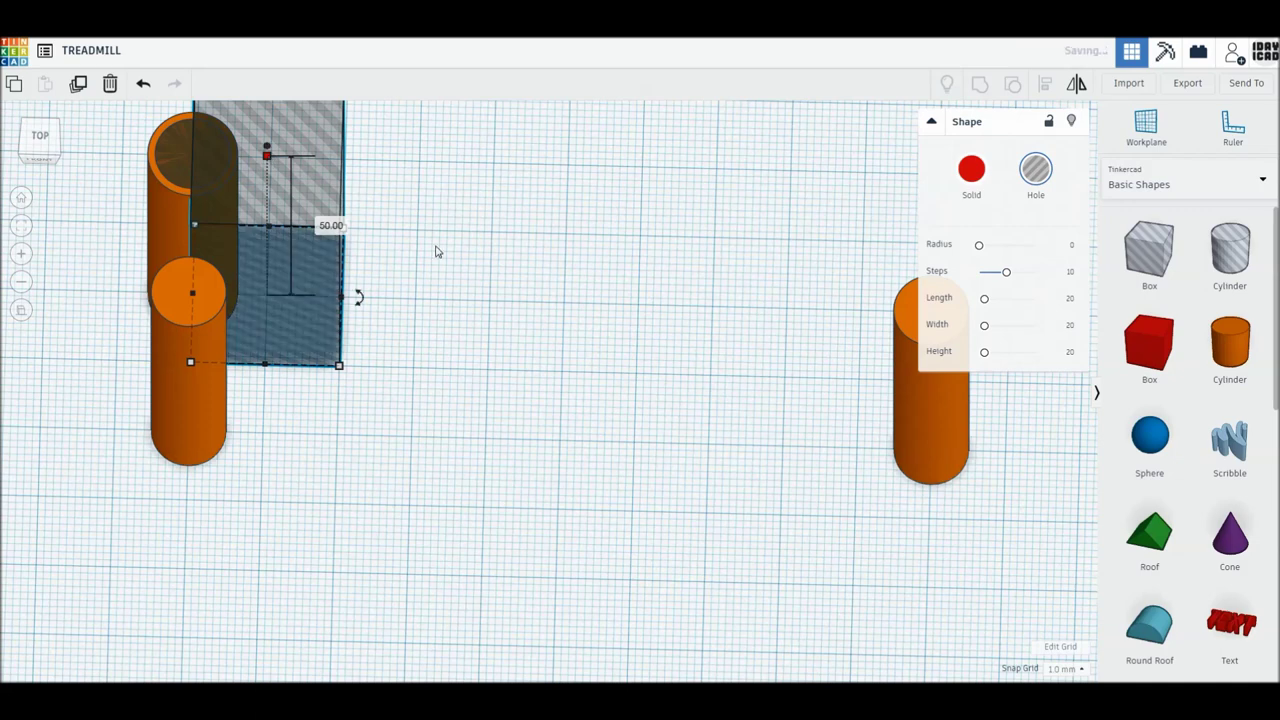
pyautogui.keyDown('shift'); pyautogui.click(188, 120); pyautogui.keyUp('shift')
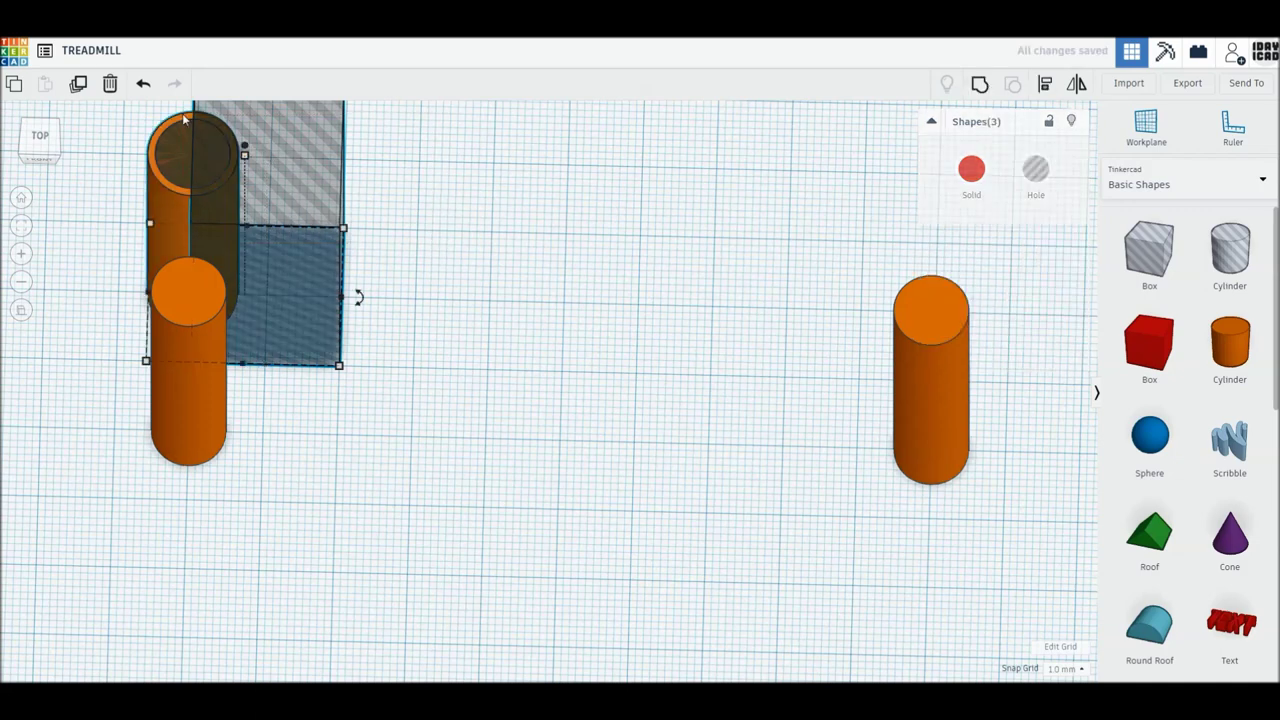
pyautogui.click(979, 84)
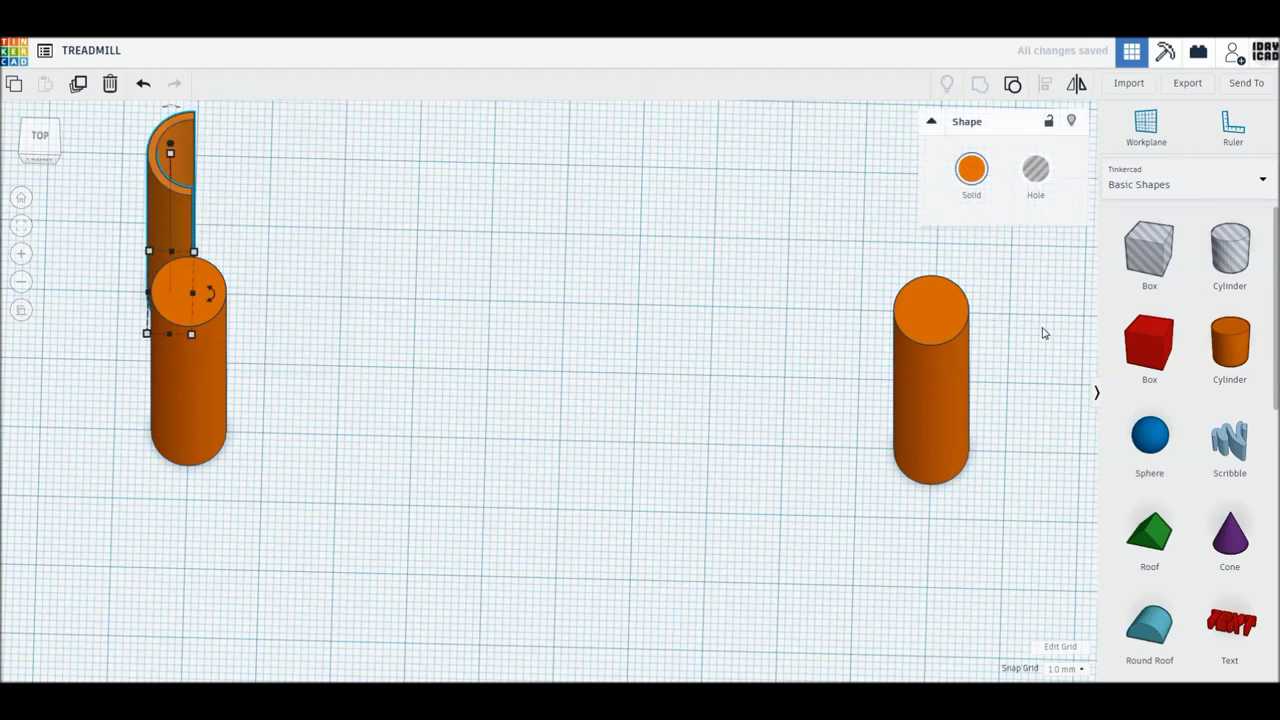
pyautogui.click(1151, 351)
# - Place a box between the cylinders and make it 1 mm deep and 48 mm tall
pyautogui.click(543, 449)
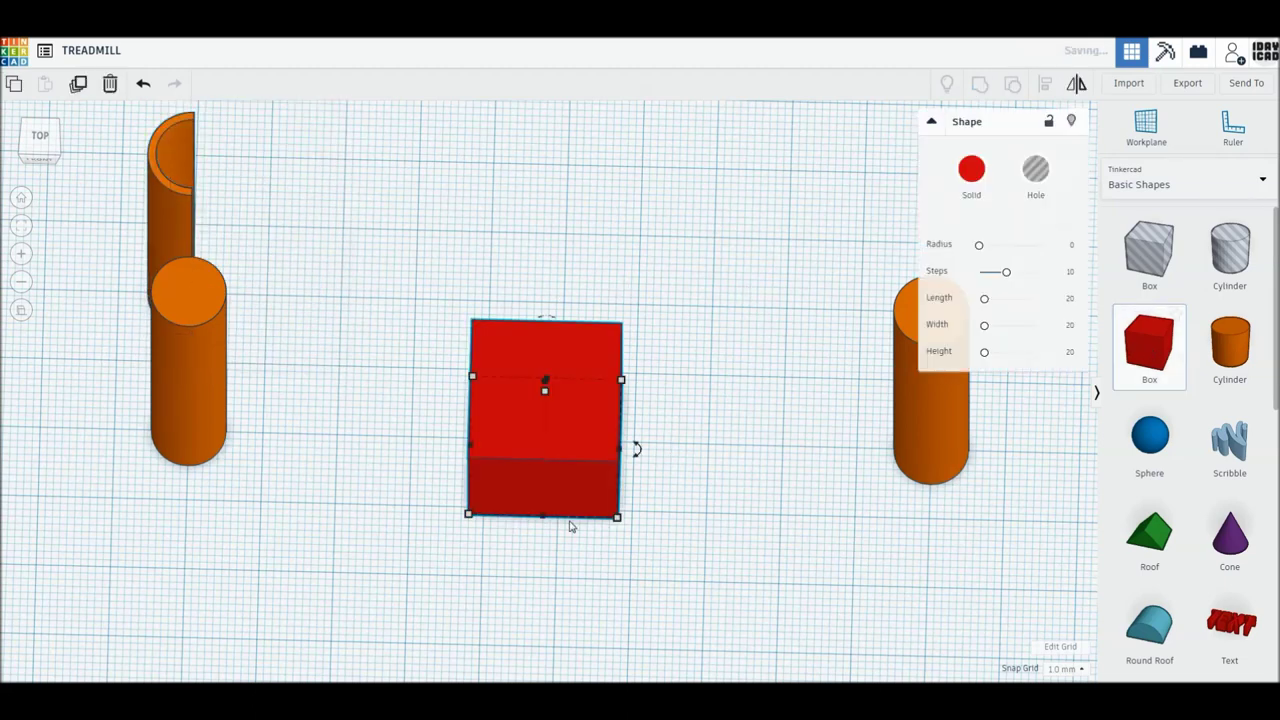
pyautogui.moveTo(553, 523); pyautogui.dragTo(544, 388)
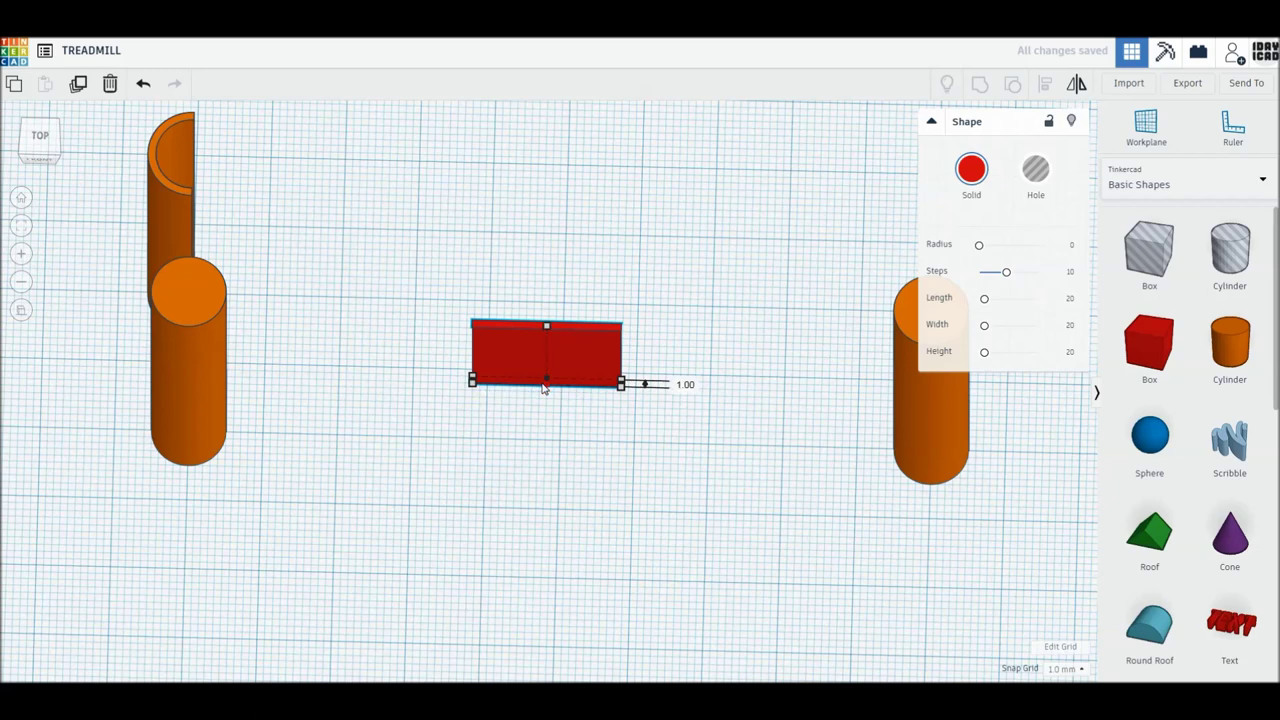
pyautogui.click(606, 353)
pyautogui.write('48')
pyautogui.press('Return')
# - Move the half-cylinder shell right, shorten it to 48 mm, and reposition the red box
pyautogui.moveTo(184, 237); pyautogui.dragTo(372, 320)
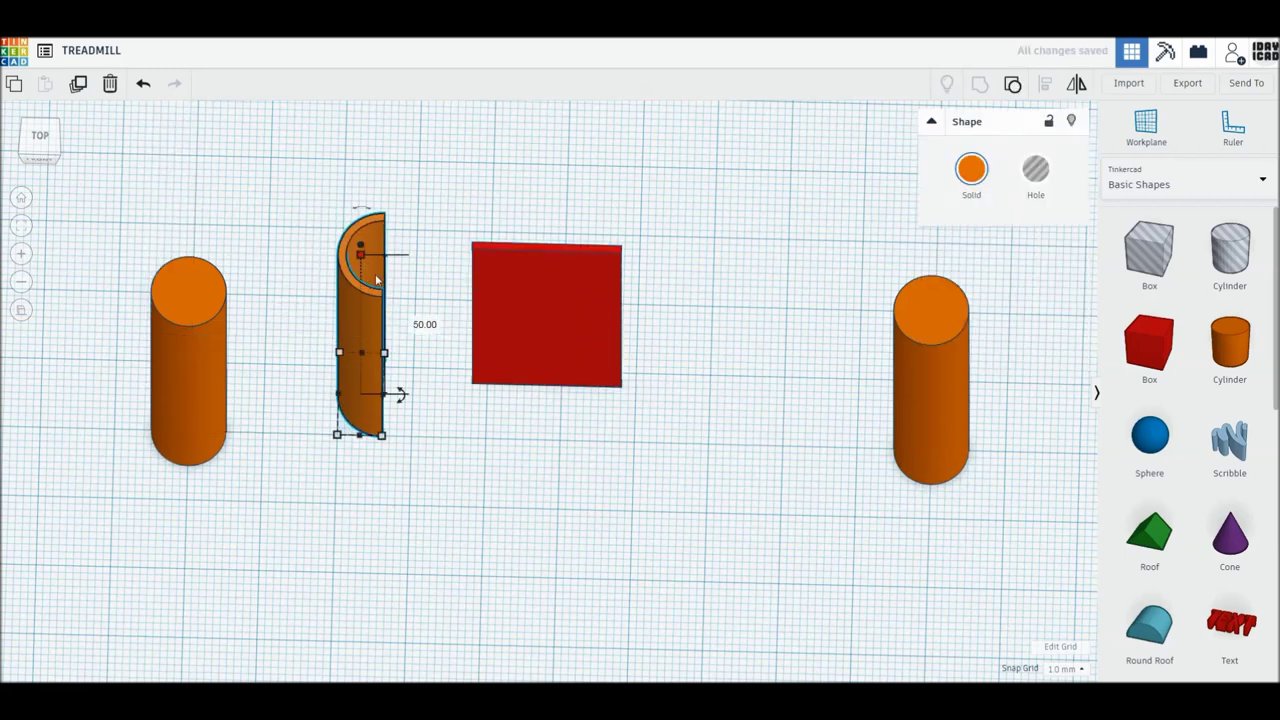
pyautogui.click(424, 327)
pyautogui.write('48')
pyautogui.press('Return')
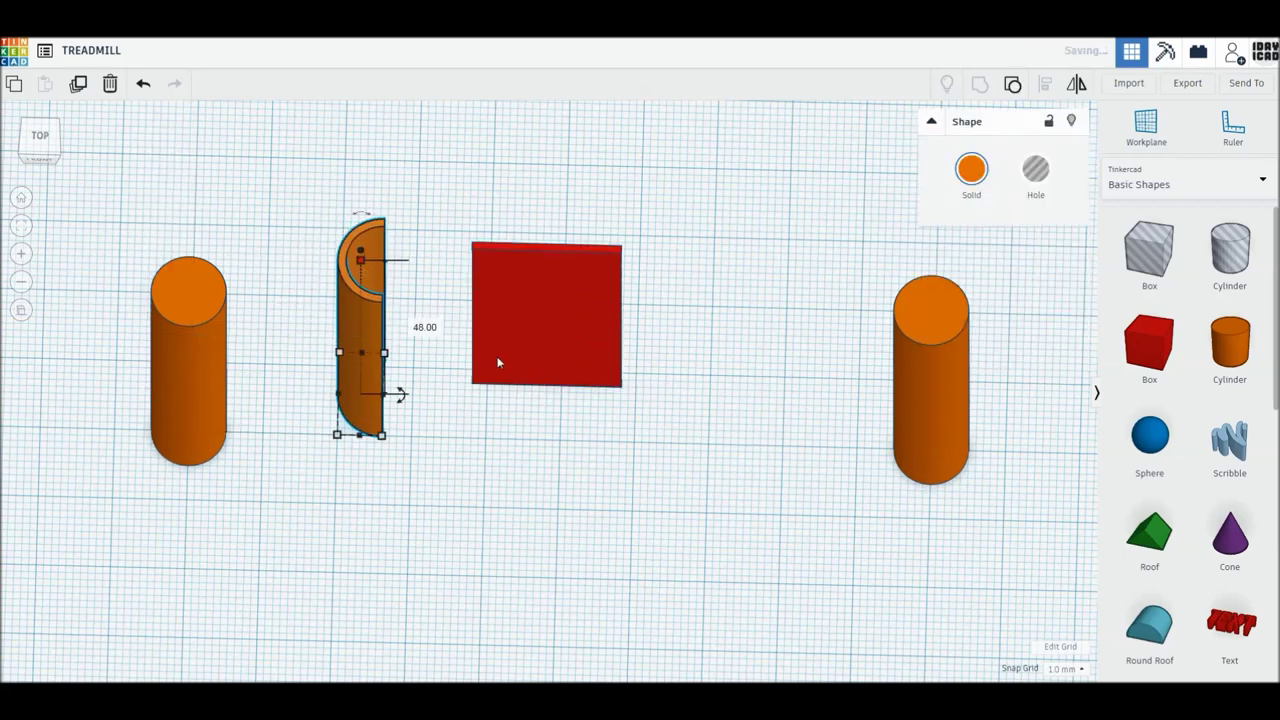
pyautogui.moveTo(363, 251); pyautogui.dragTo(363, 251)
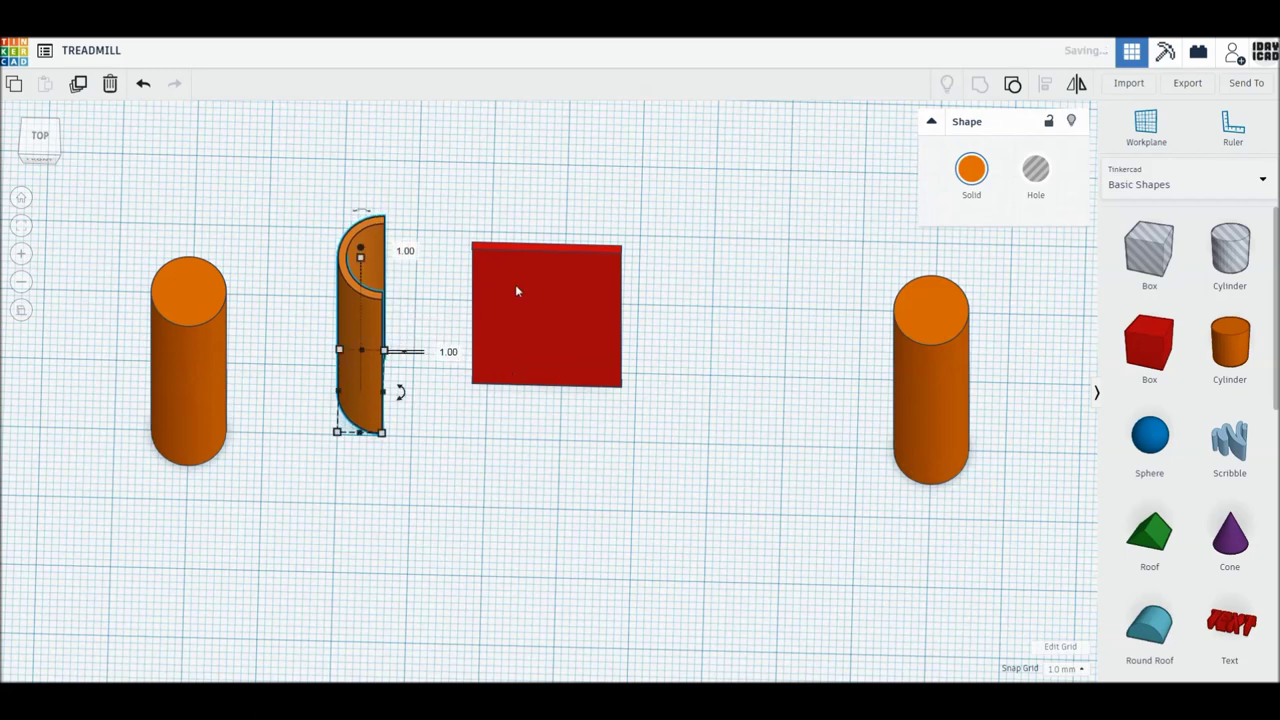
pyautogui.click(515, 284)
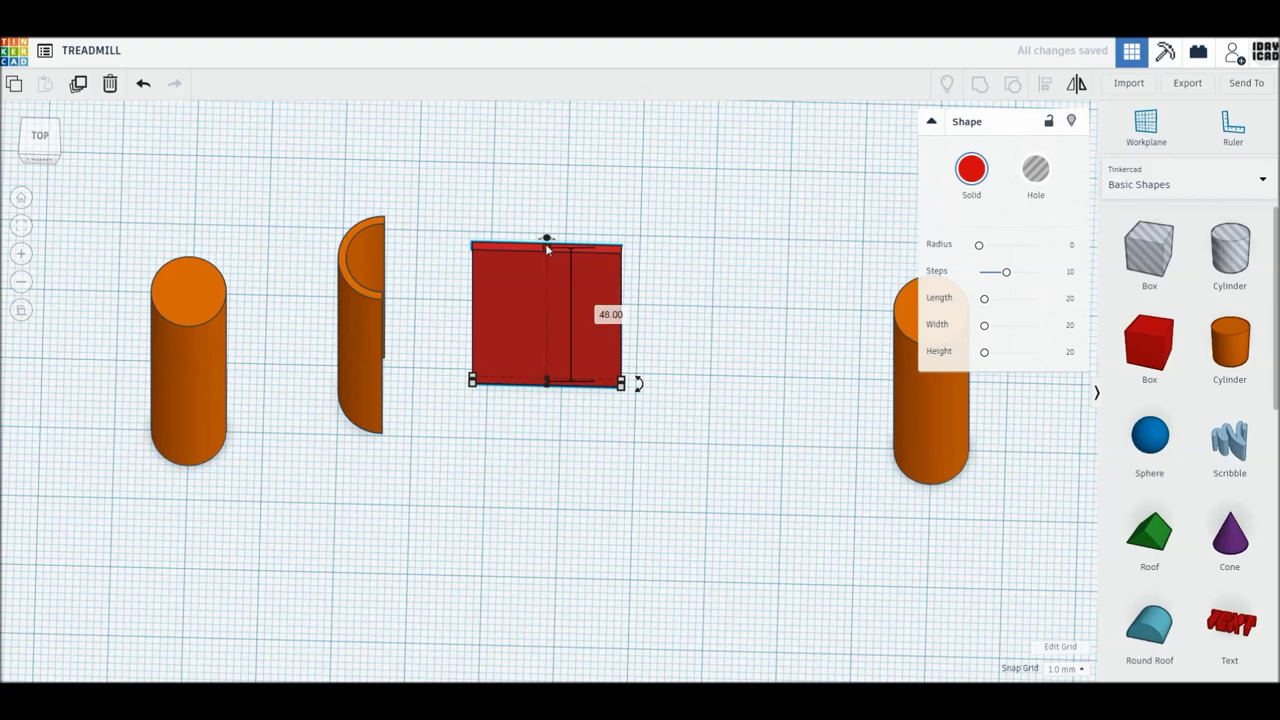
pyautogui.moveTo(546, 242); pyautogui.dragTo(546, 237)
# - In top view, wrap the curved shell around the left cylinder
pyautogui.click(40, 136)
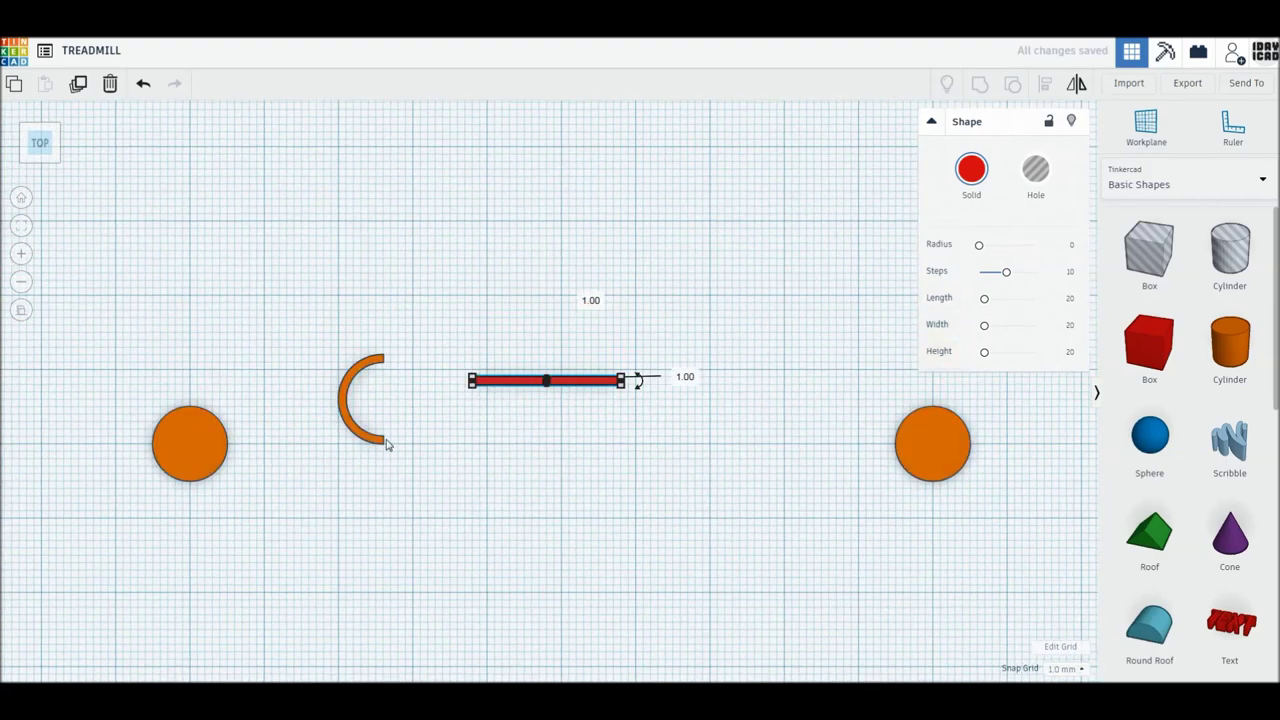
pyautogui.moveTo(374, 445); pyautogui.dragTo(181, 482)
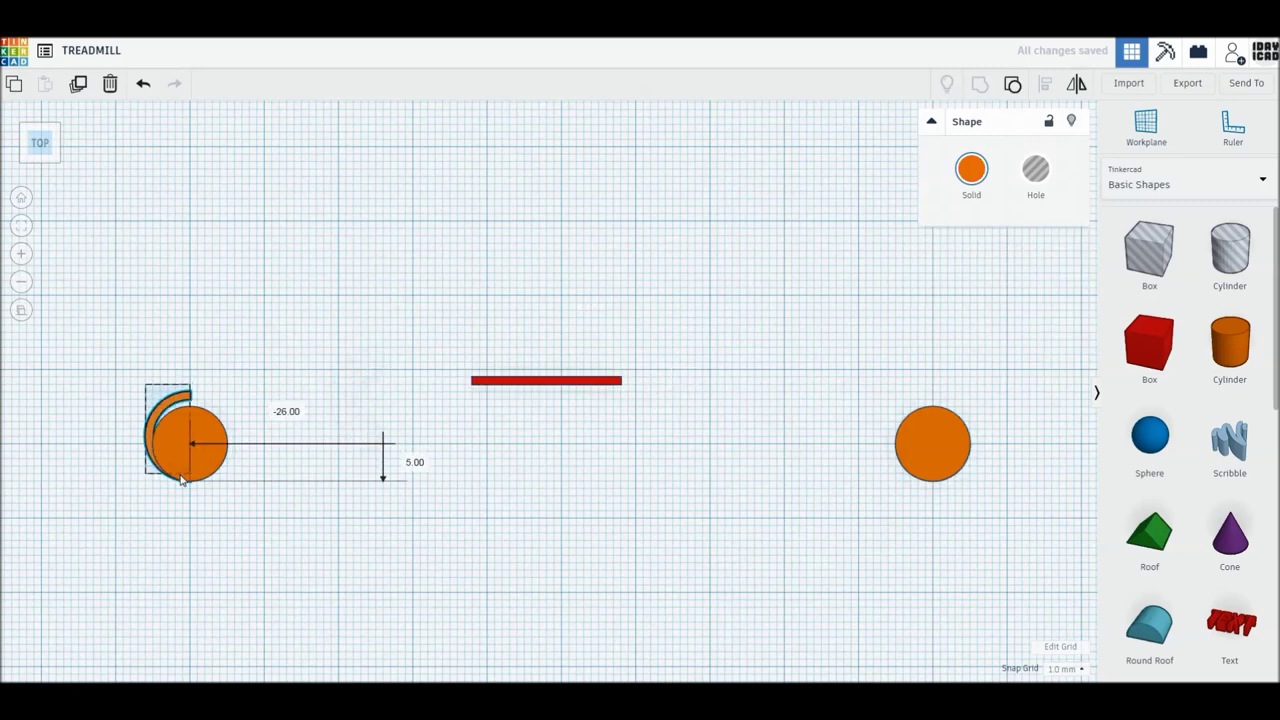
pyautogui.moveTo(181, 482); pyautogui.dragTo(181, 490)
# - Move the red bar between the rollers and place a duplicate beside it
pyautogui.moveTo(549, 380)
pyautogui.mouseDown()
pyautogui.moveTo(369, 416)
pyautogui.moveTo(267, 404)
pyautogui.moveTo(935, 408)
pyautogui.mouseUp()
pyautogui.click(388, 411)
pyautogui.hotkey('ctrl', 'd')
pyautogui.moveTo(378, 452); pyautogui.dragTo(383, 489)
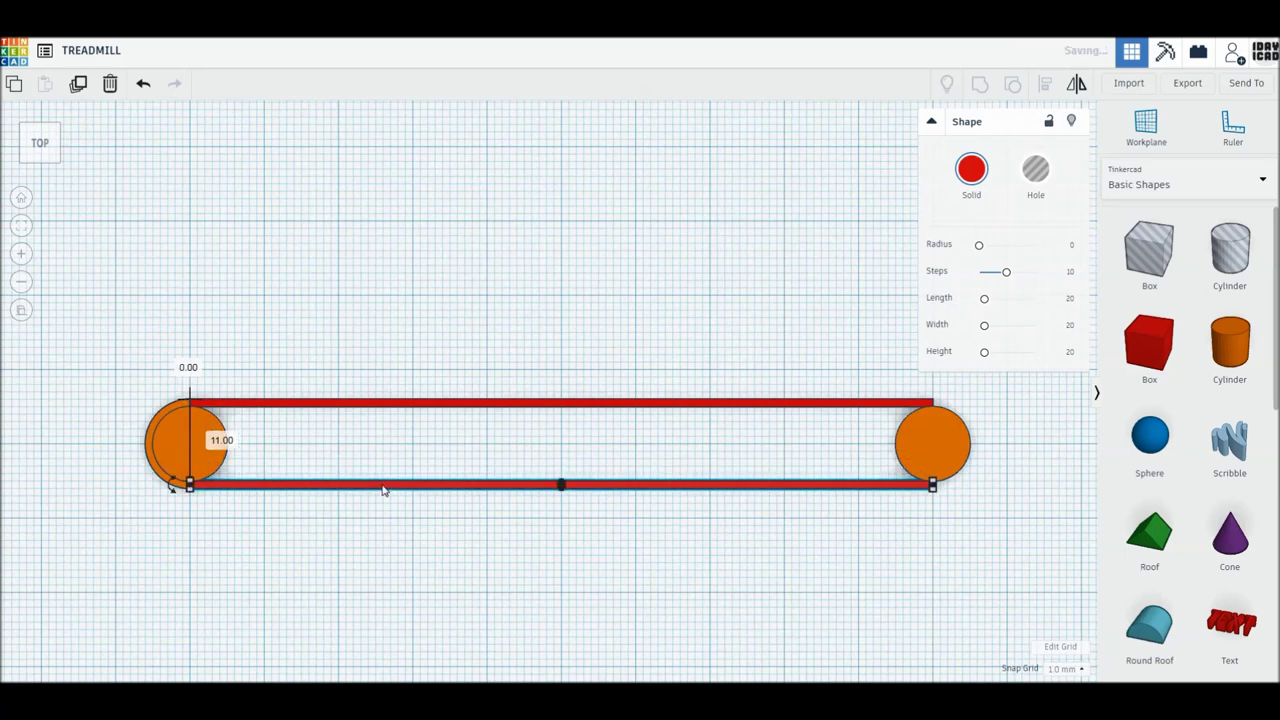
pyautogui.click(335, 546)
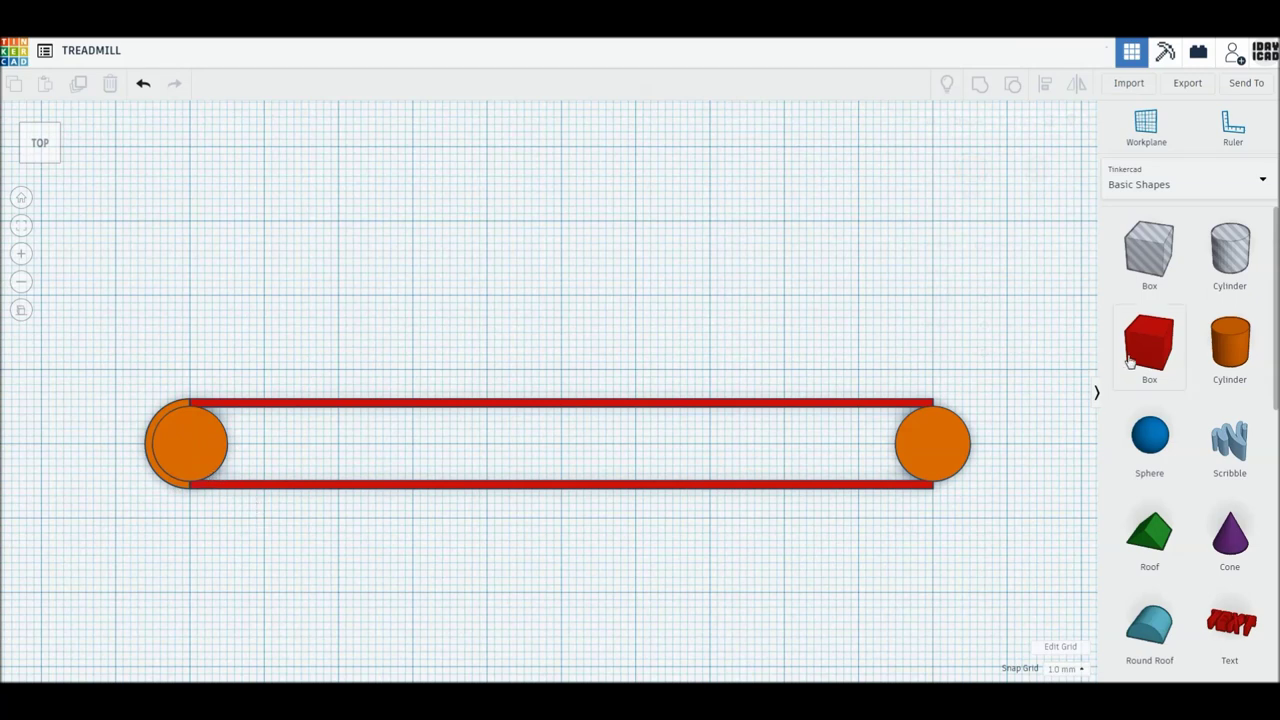
# - Align the top bar's end with the right roller
pyautogui.click(385, 405)
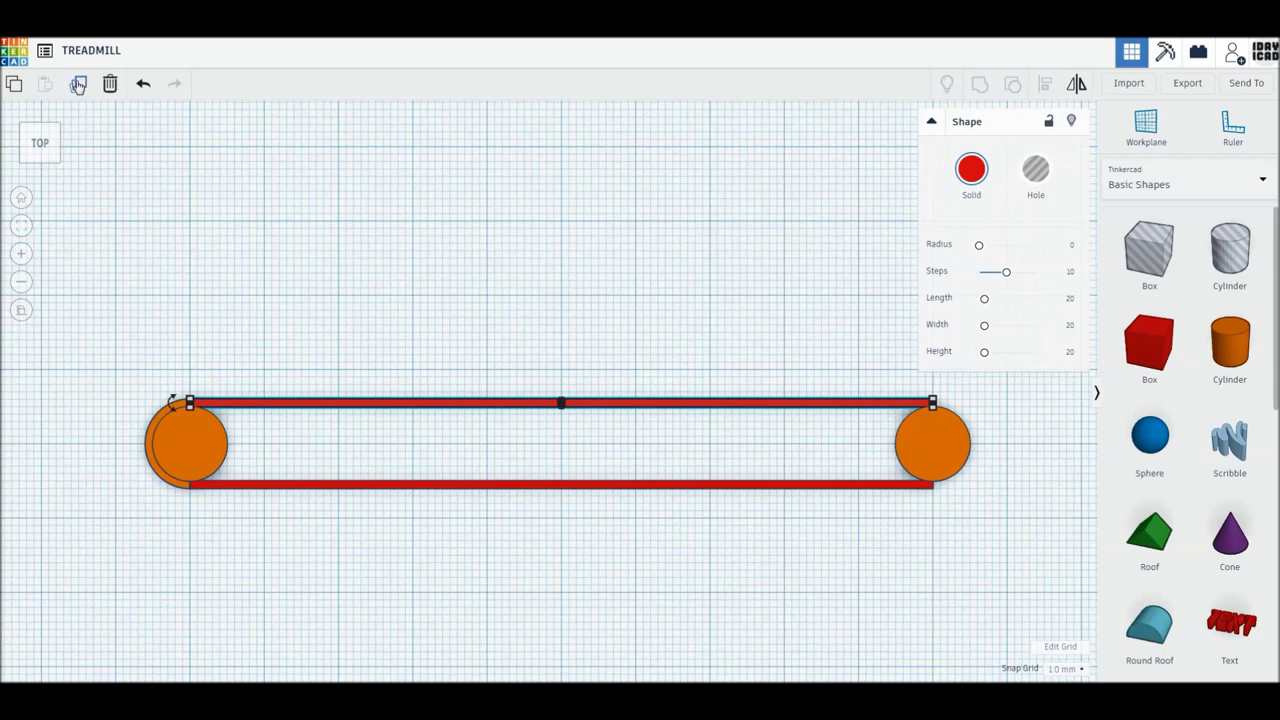
pyautogui.moveTo(231, 412); pyautogui.dragTo(255, 423)
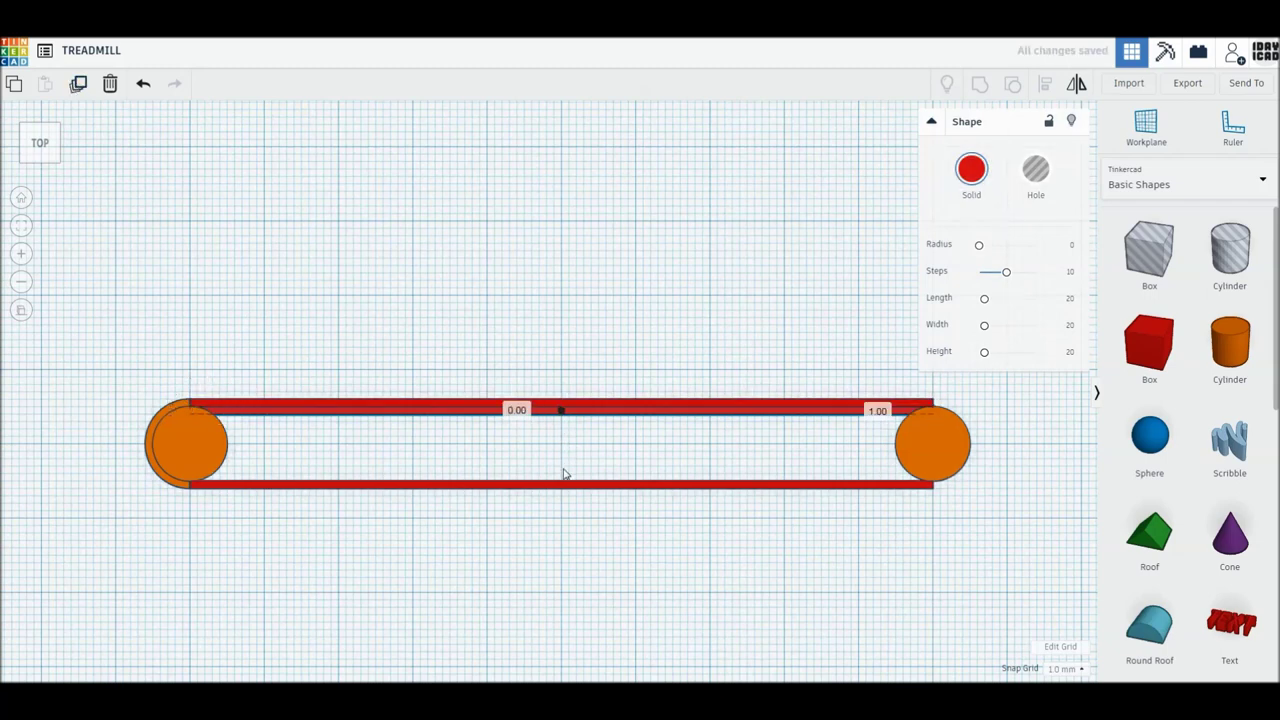
pyautogui.moveTo(938, 420); pyautogui.dragTo(933, 455)
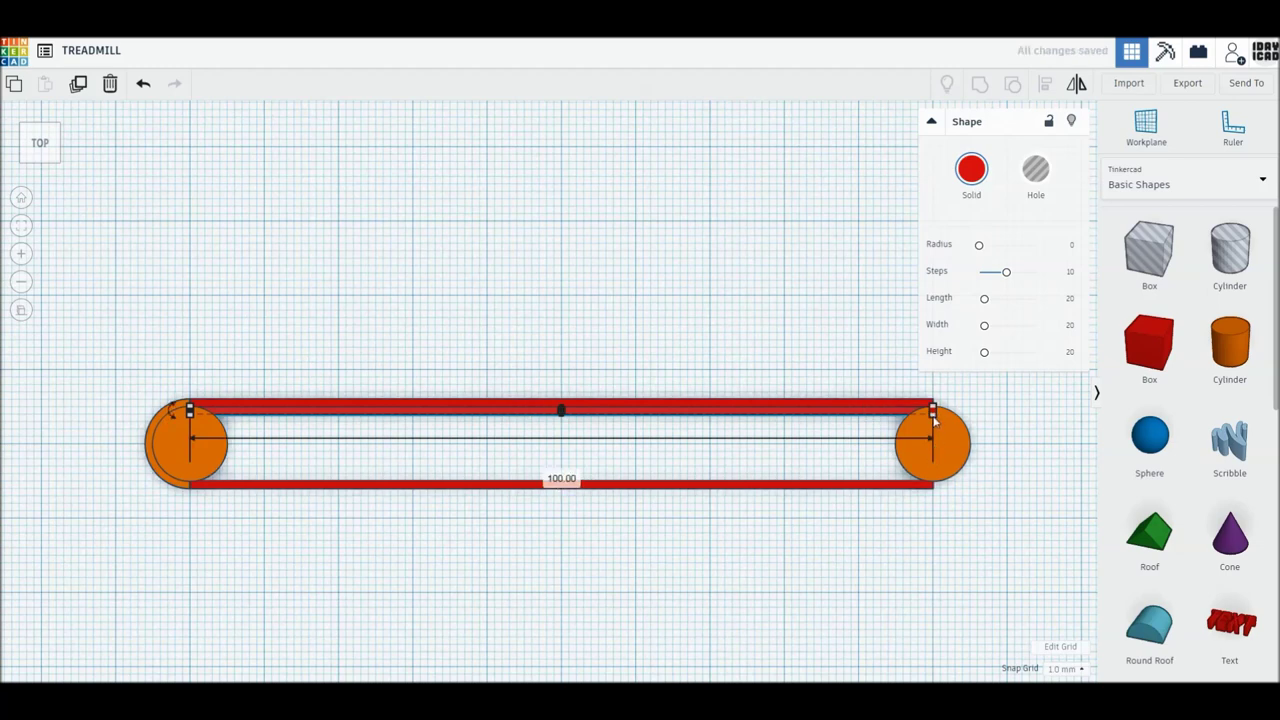
pyautogui.scroll(2, 960, 430)
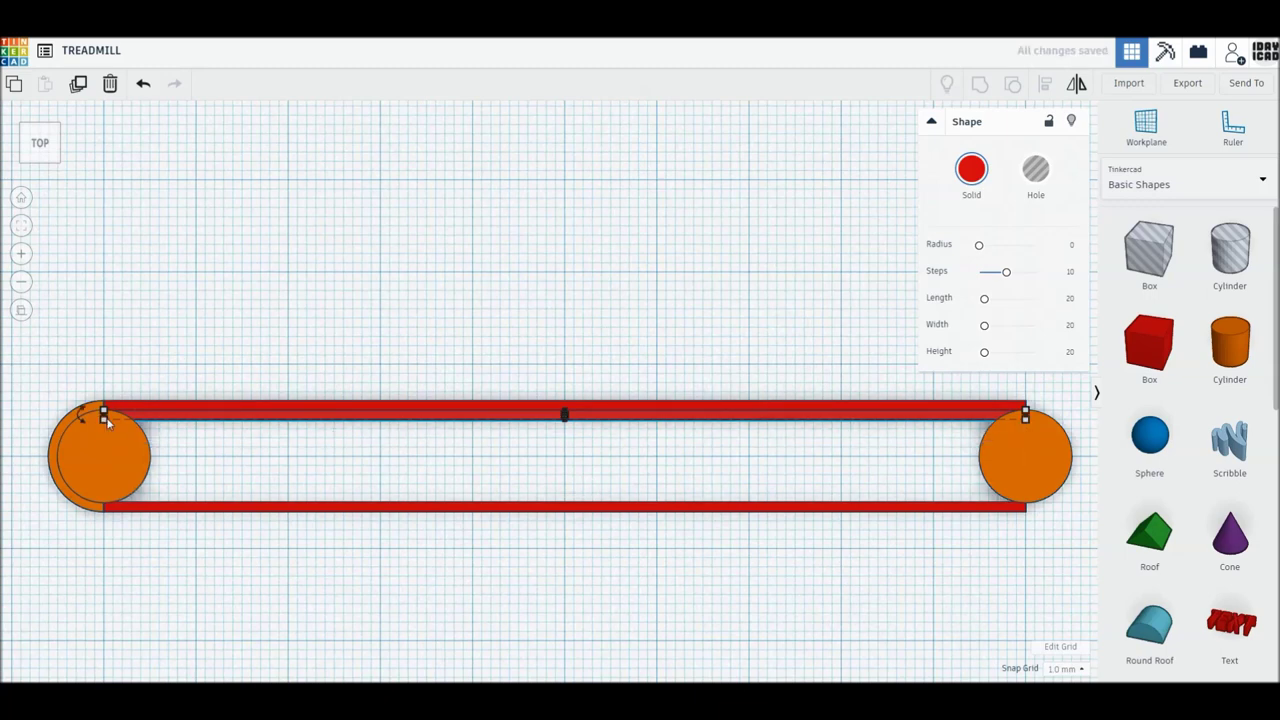
# - Widen the bar from 1 to 10 mm to fill the gap
pyautogui.click(38, 415)
pyautogui.write('10')
pyautogui.press('Return')
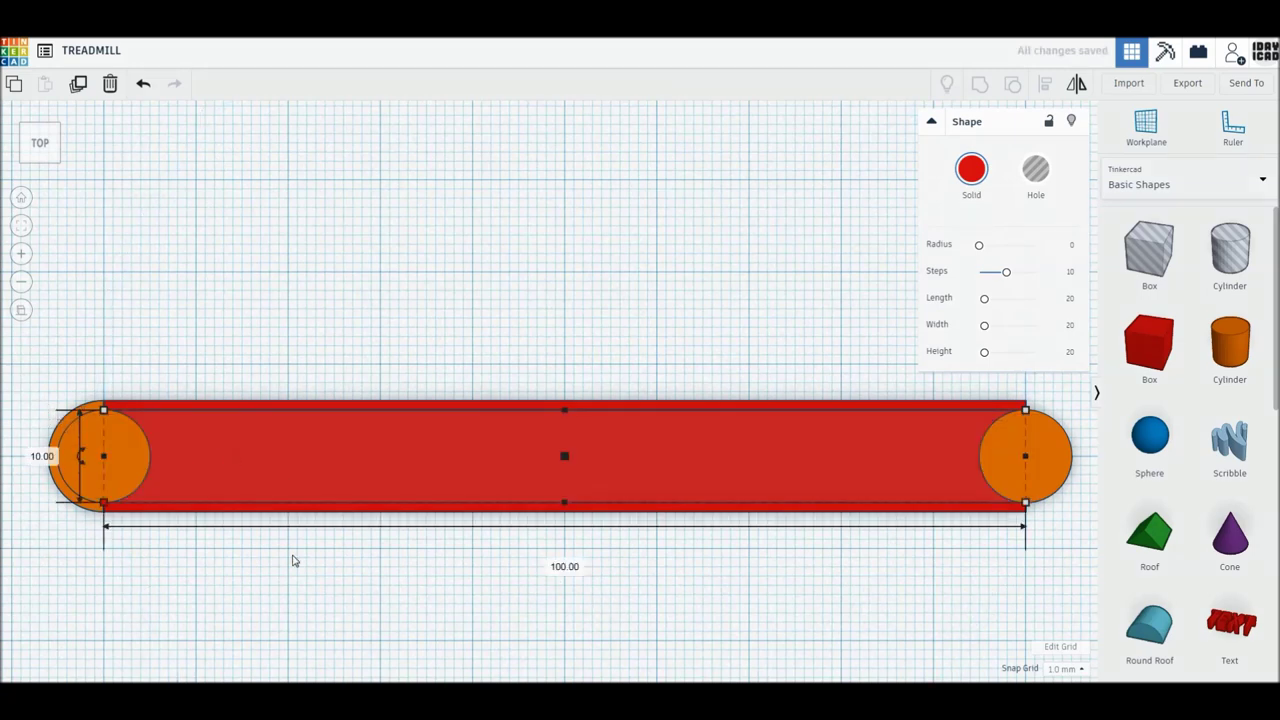
pyautogui.click(78, 512)
pyautogui.click(82, 507)
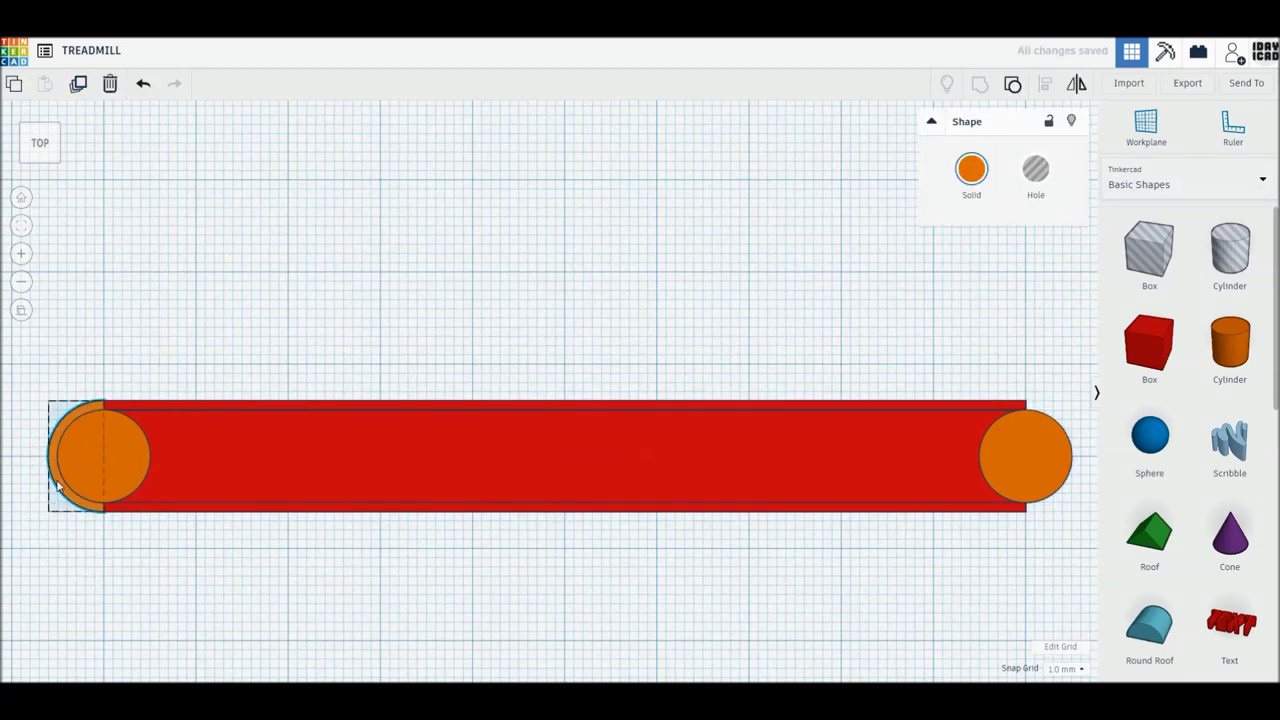
# - Shift the right end piece slightly right to cap the right roller
pyautogui.click(1037, 490)
pyautogui.press('Right')
pyautogui.press('Right')
pyautogui.press('Right')
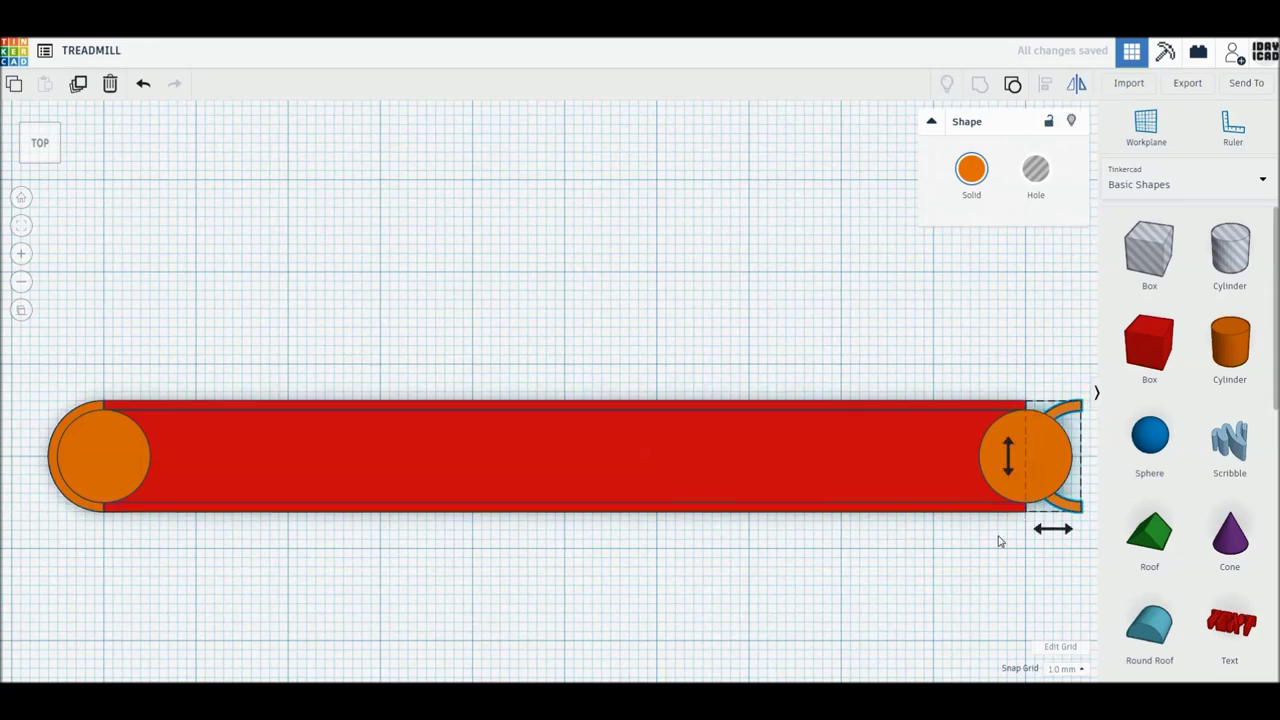
pyautogui.click(918, 519)
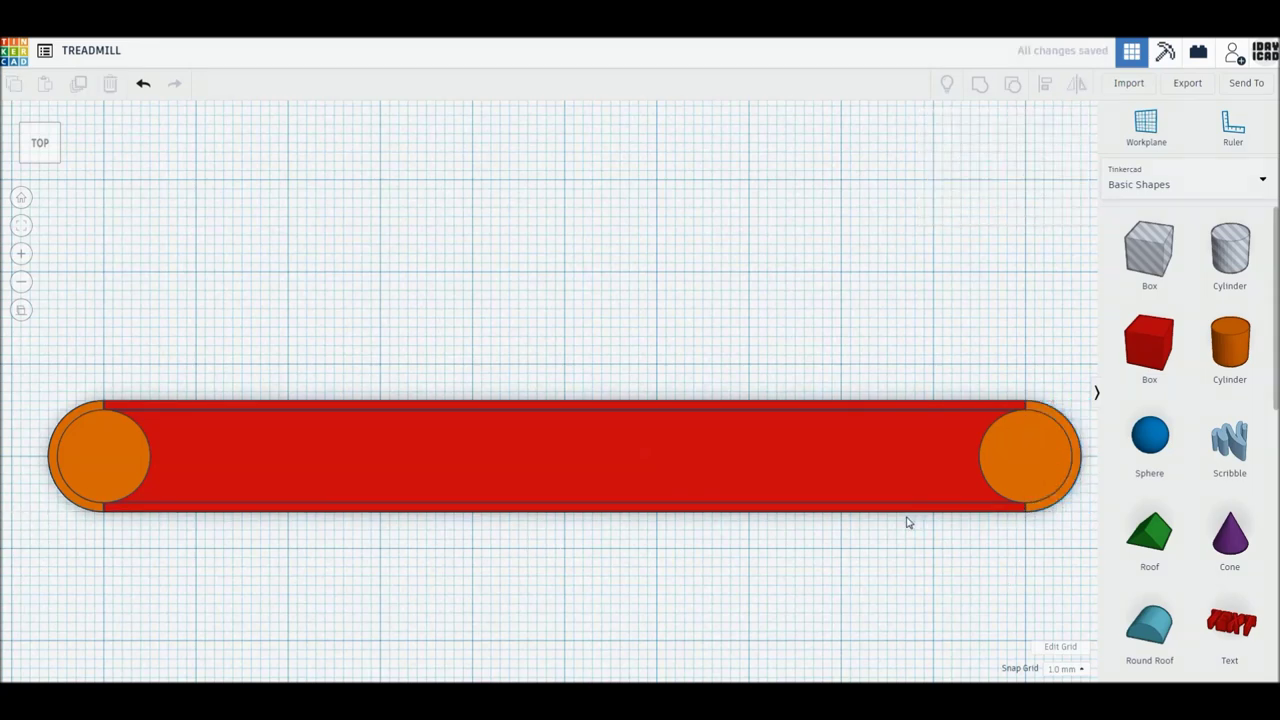
# - From a front view, raise the red box from 48 to 50 mm tall
pyautogui.moveTo(878, 580)
pyautogui.mouseDown(button='right')
pyautogui.moveTo(880, 529)
pyautogui.moveTo(748, 462)
pyautogui.mouseUp(button='right')
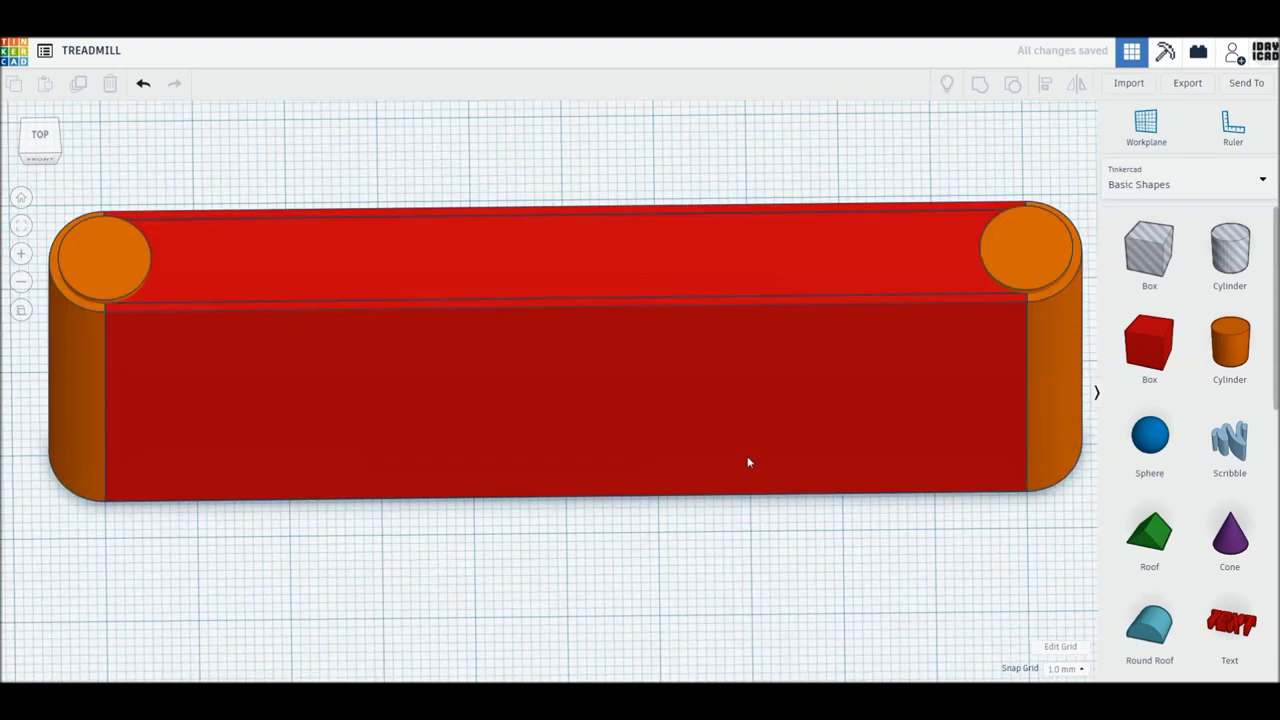
pyautogui.click(565, 258)
pyautogui.write('50')
pyautogui.press('Return')
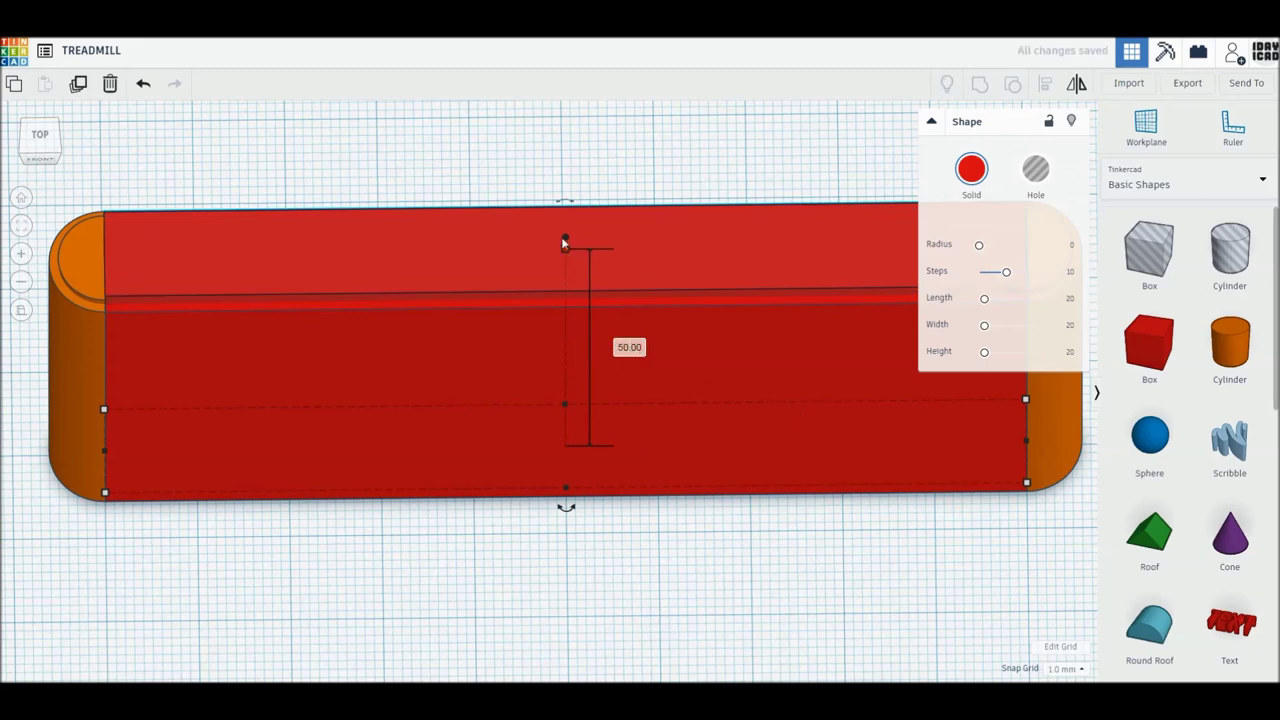
pyautogui.click(600, 505)
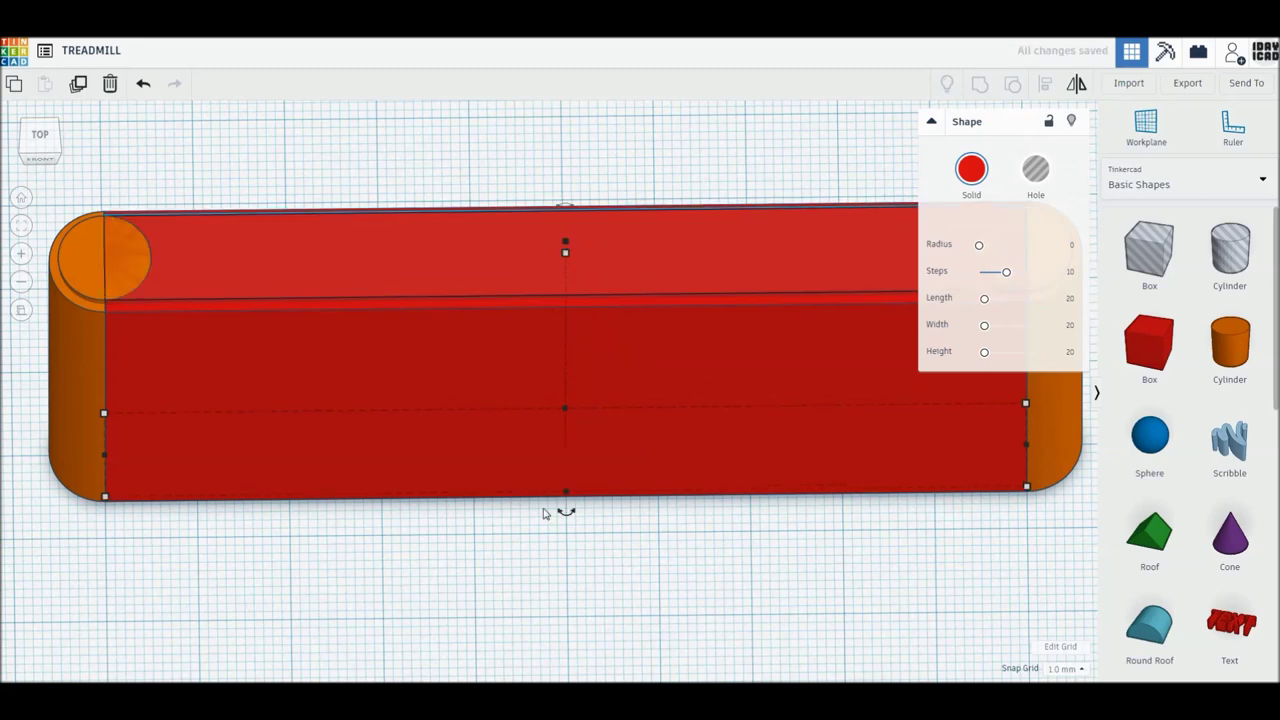
pyautogui.click(73, 268)
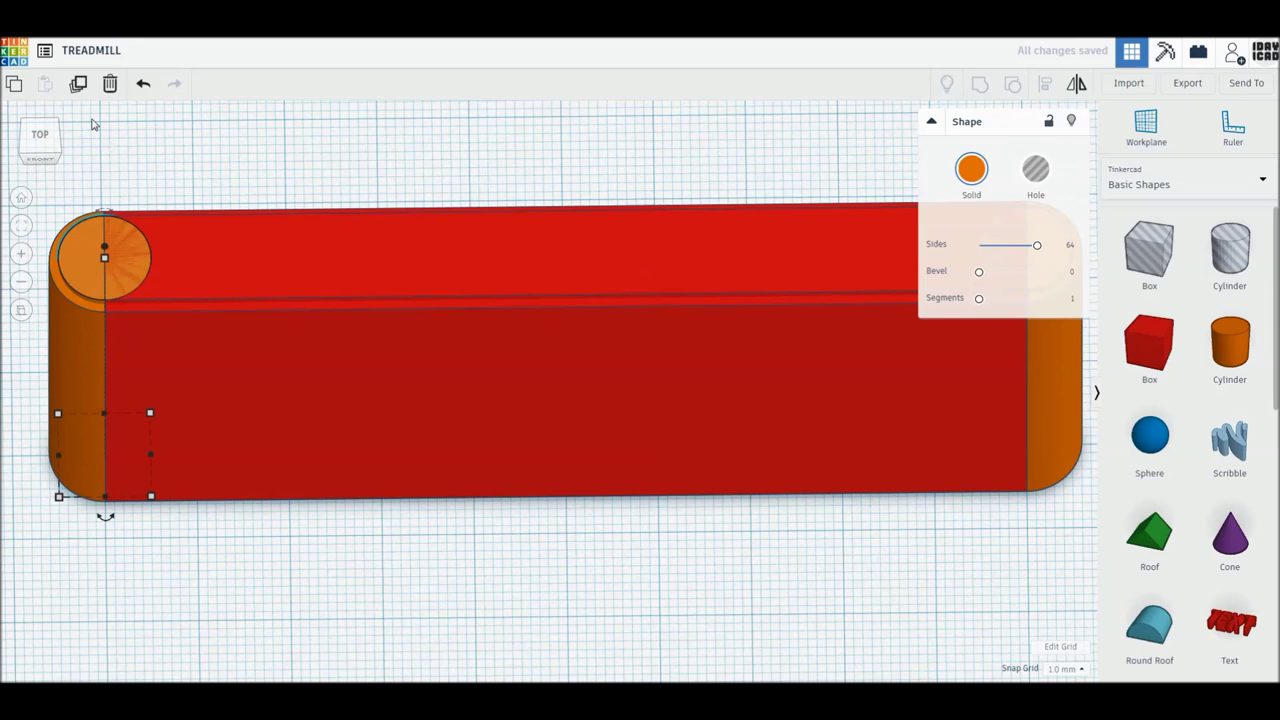
# - Shrink the left roller to an 8 mm footprint, 52 mm tall, at the left end
pyautogui.moveTo(153, 498); pyautogui.dragTo(146, 494)
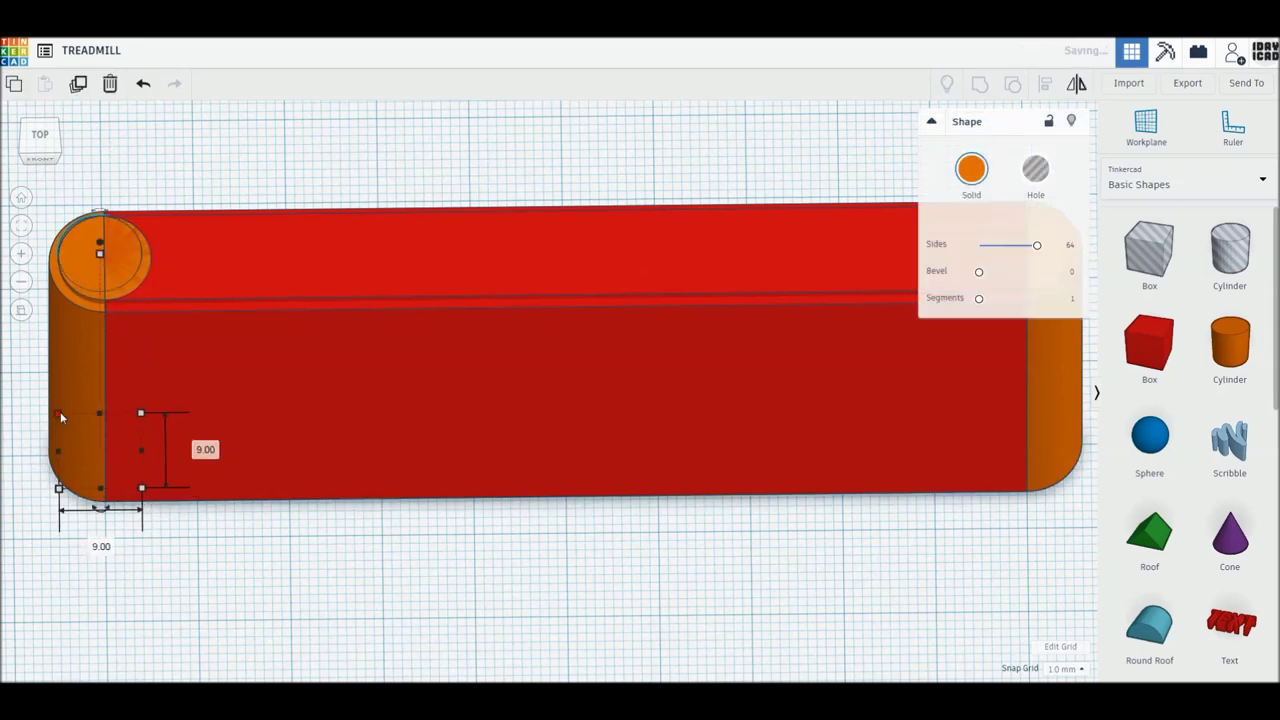
pyautogui.moveTo(58, 413); pyautogui.dragTo(66, 420)
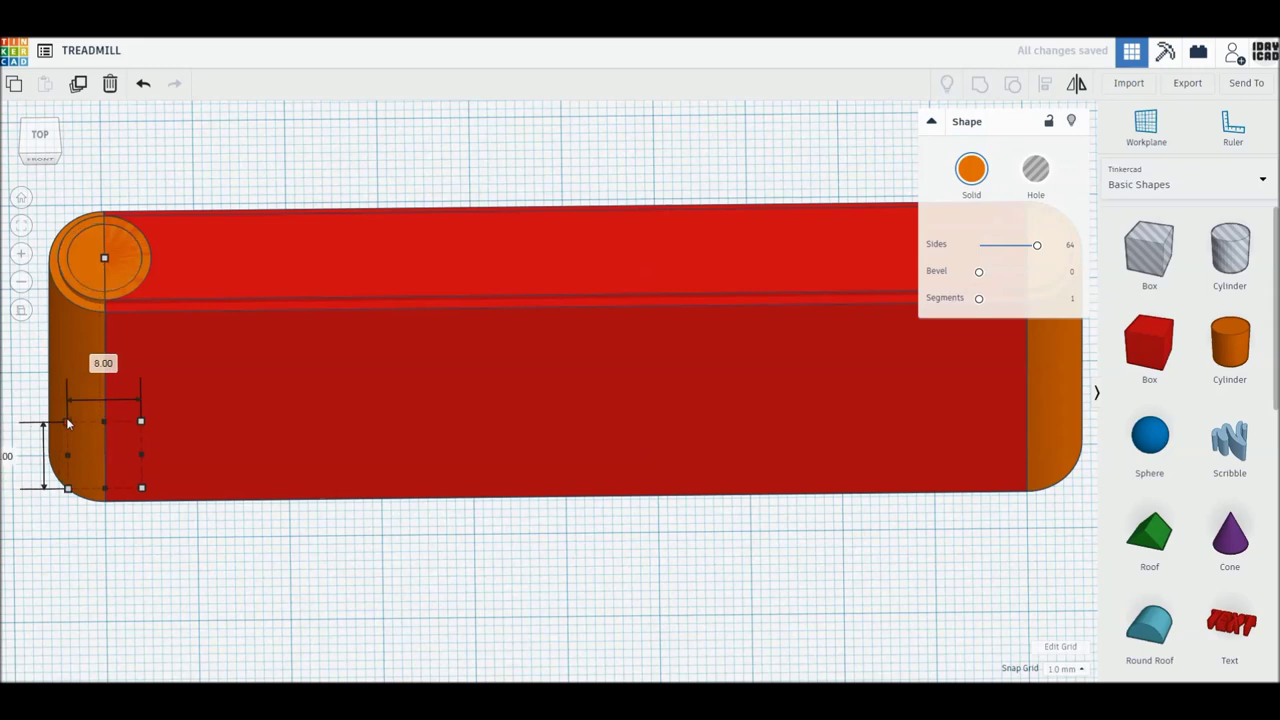
pyautogui.moveTo(105, 258); pyautogui.dragTo(106, 251)
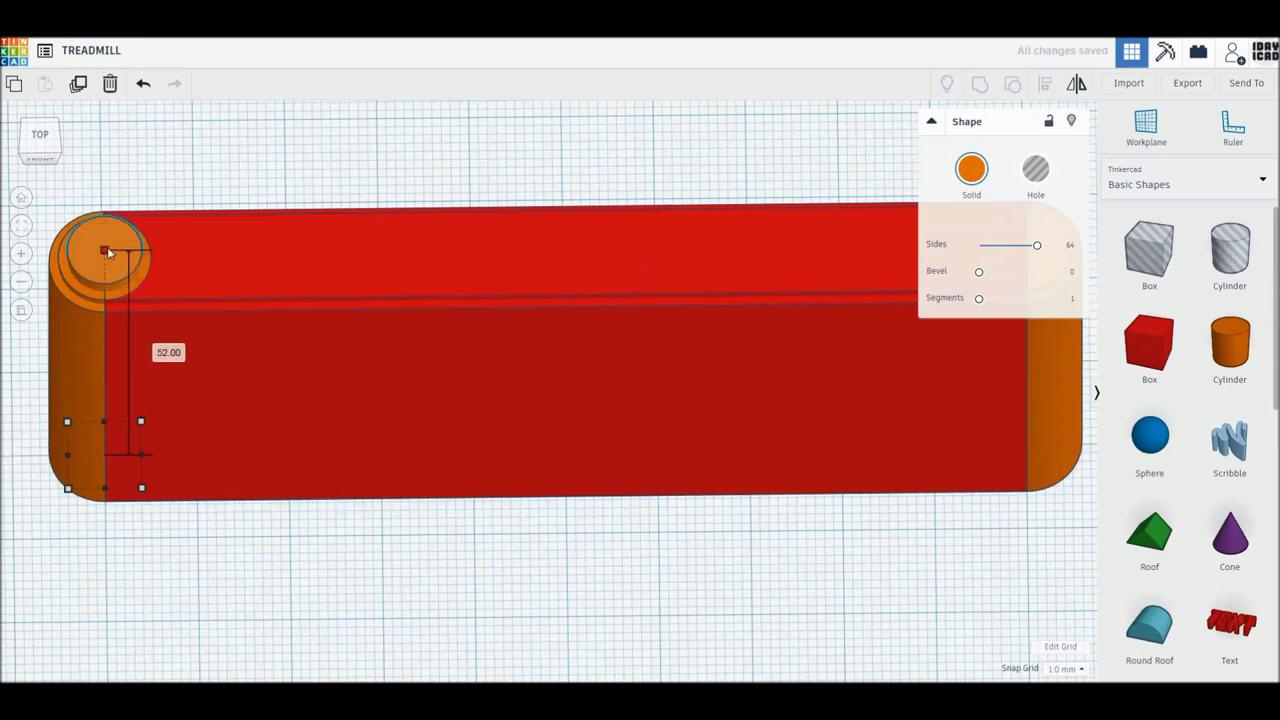
pyautogui.moveTo(109, 253); pyautogui.dragTo(105, 240)
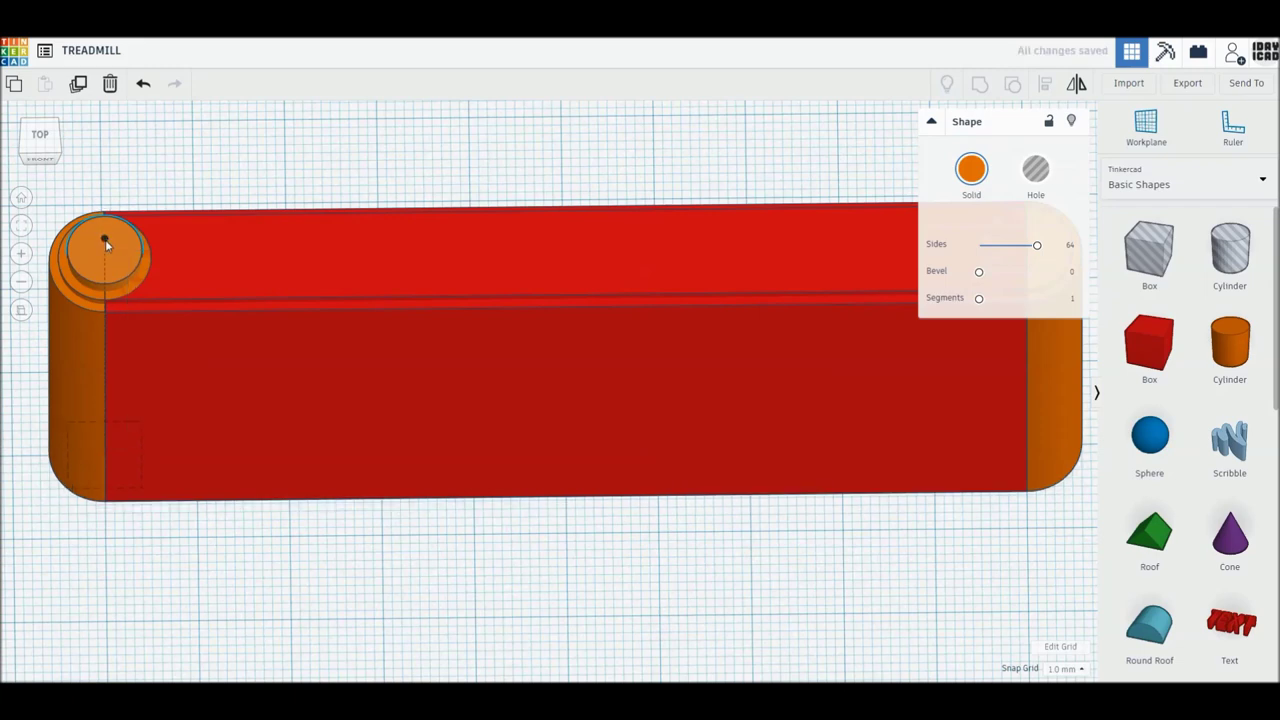
pyautogui.click(604, 621)
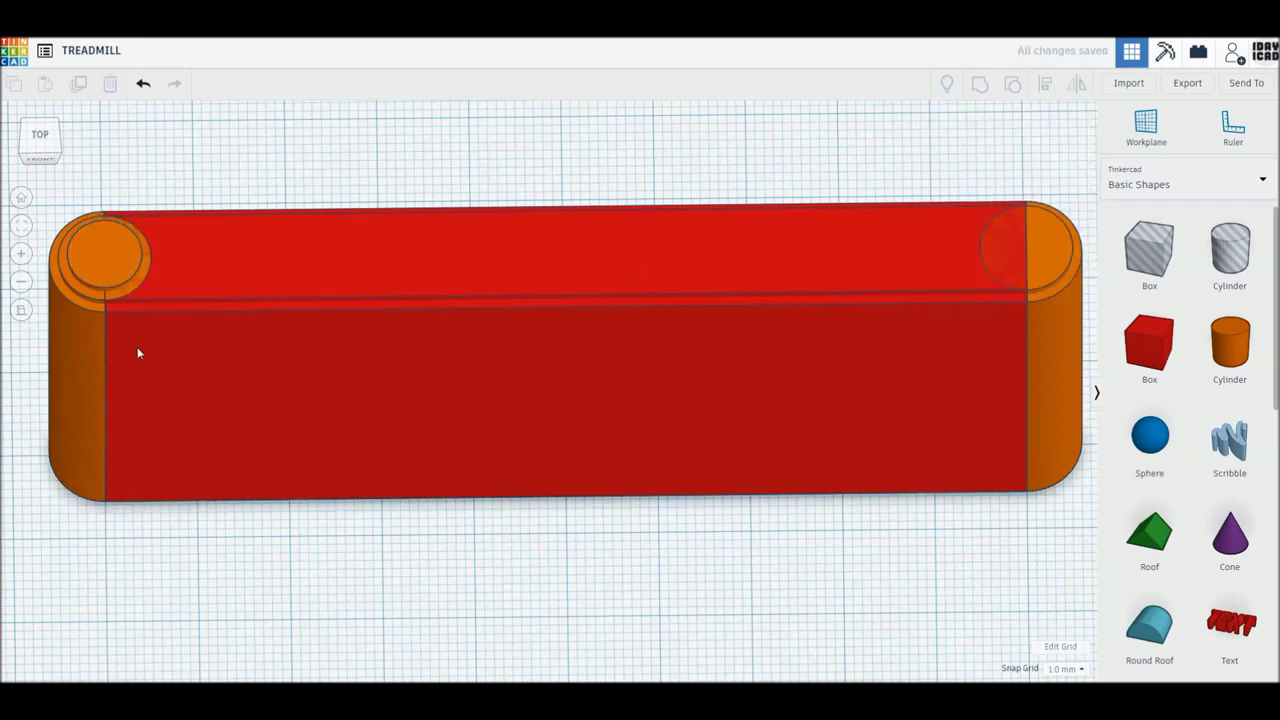
pyautogui.click(112, 260)
# - Nudge the right-end cylinder to line up with the bar's right end
pyautogui.moveTo(251, 277)
pyautogui.mouseDown(button='right')
pyautogui.moveTo(508, 458)
pyautogui.moveTo(208, 326)
pyautogui.mouseUp(button='right')
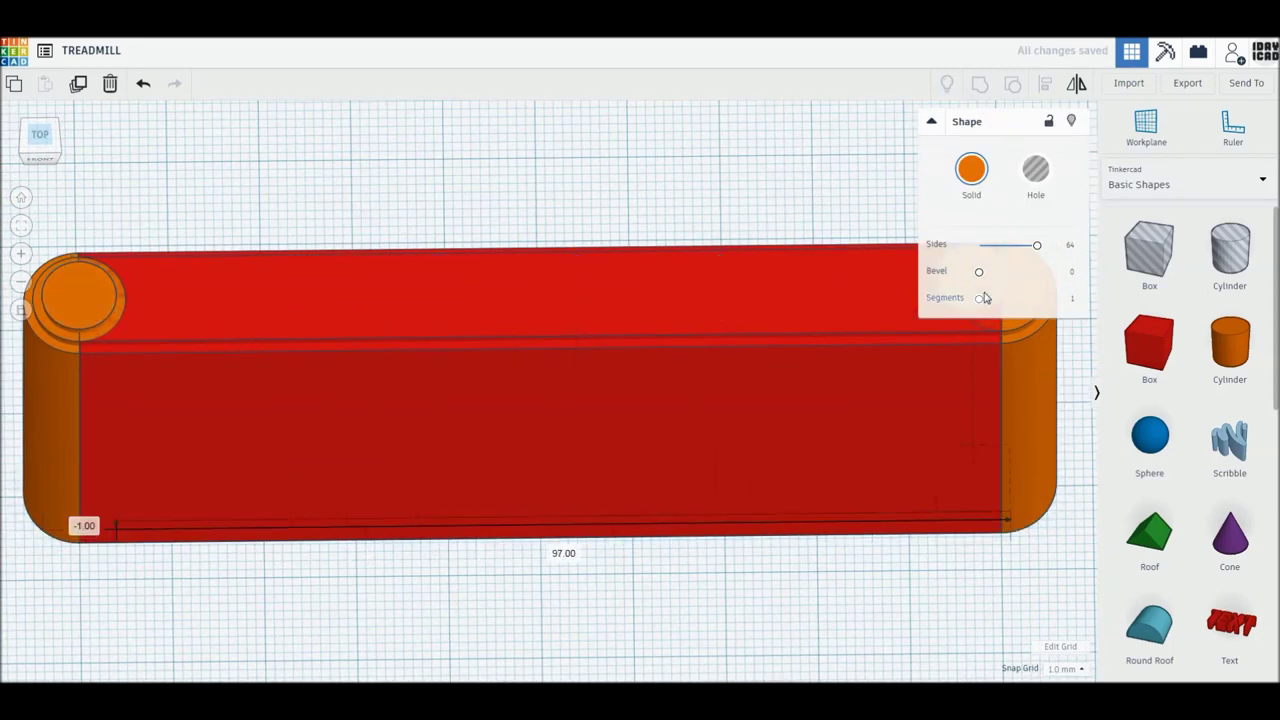
pyautogui.moveTo(881, 416); pyautogui.dragTo(623, 517, button='middle')
pyautogui.click(838, 410)
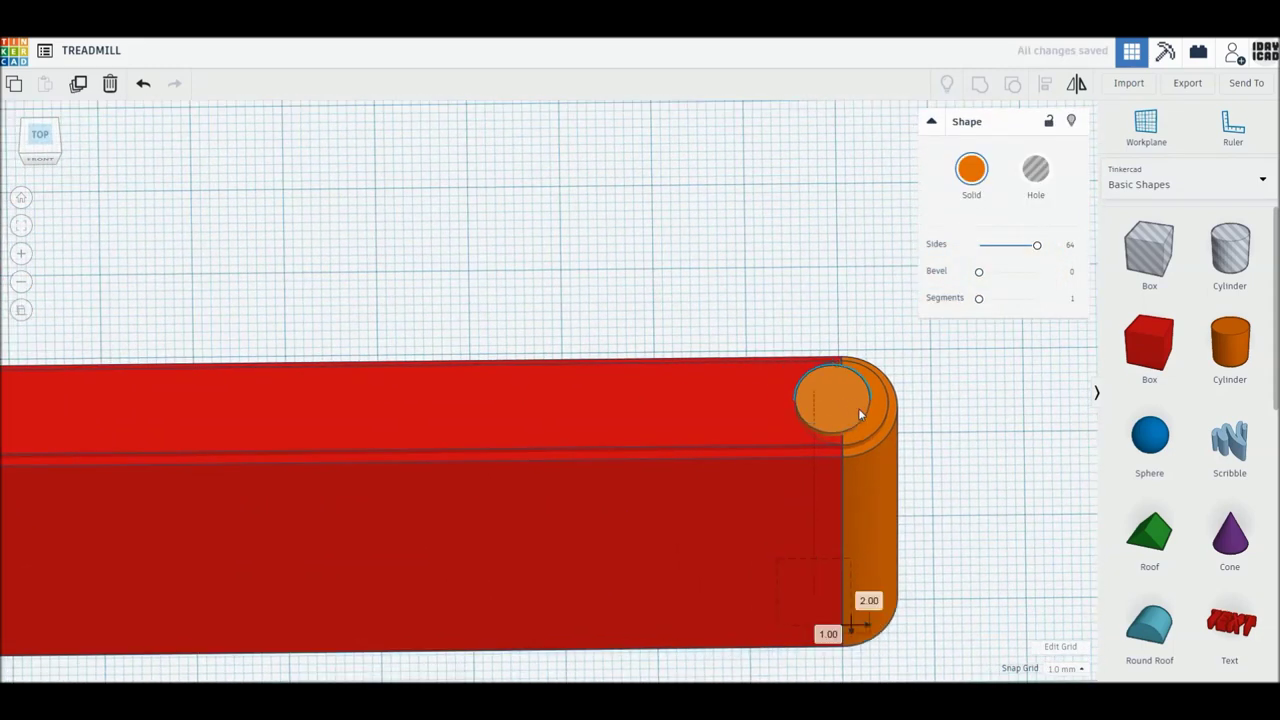
pyautogui.moveTo(864, 407); pyautogui.dragTo(868, 406)
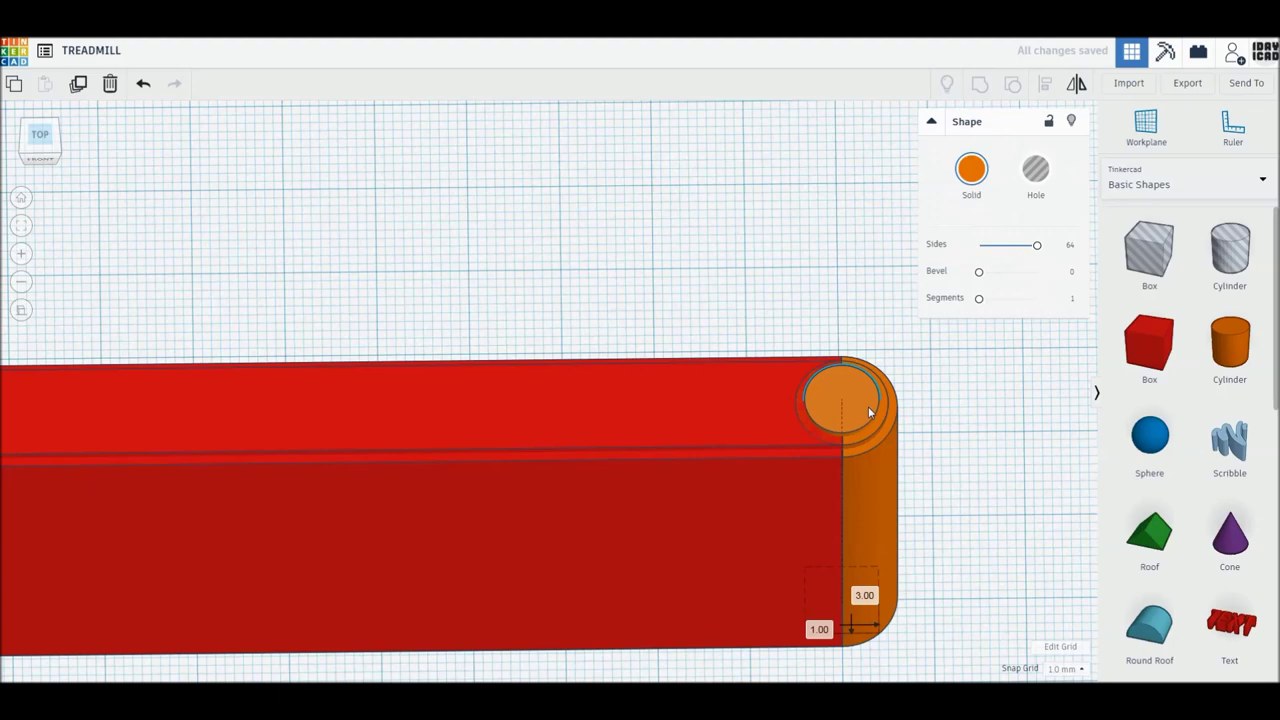
pyautogui.scroll(-2, 627, 510)
pyautogui.moveTo(627, 510); pyautogui.dragTo(864, 509, button='middle')
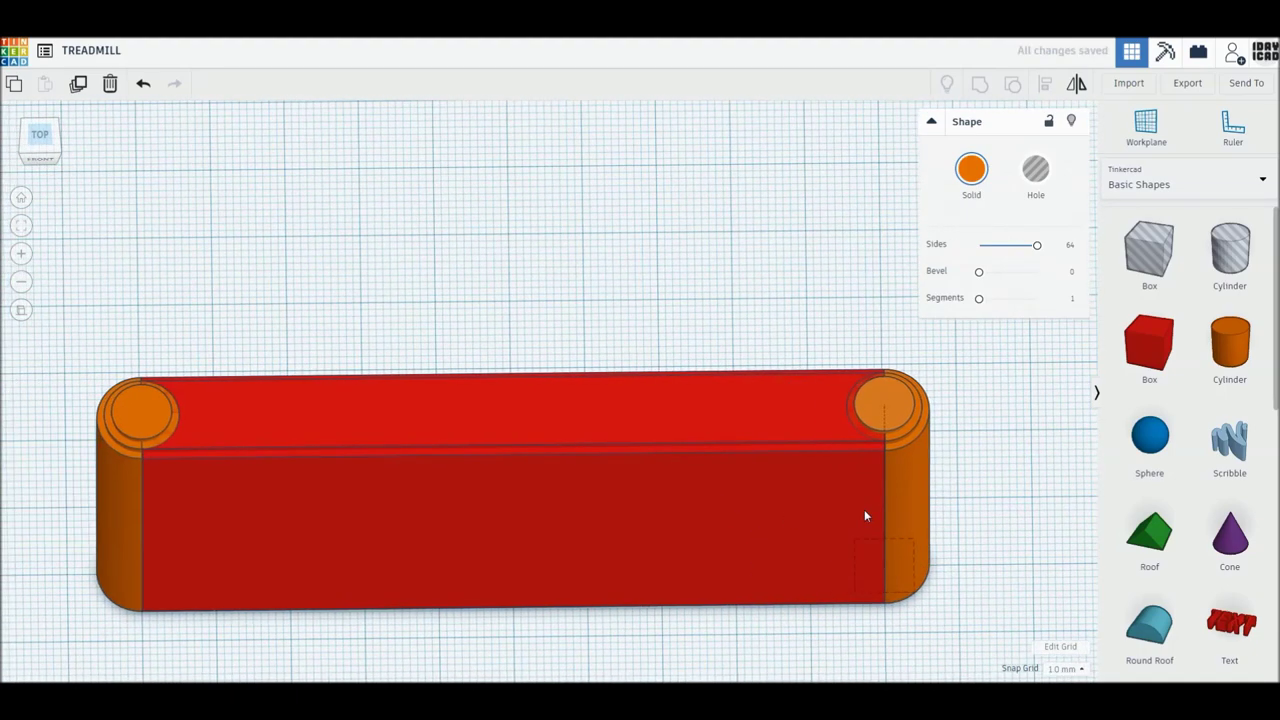
pyautogui.click(143, 497)
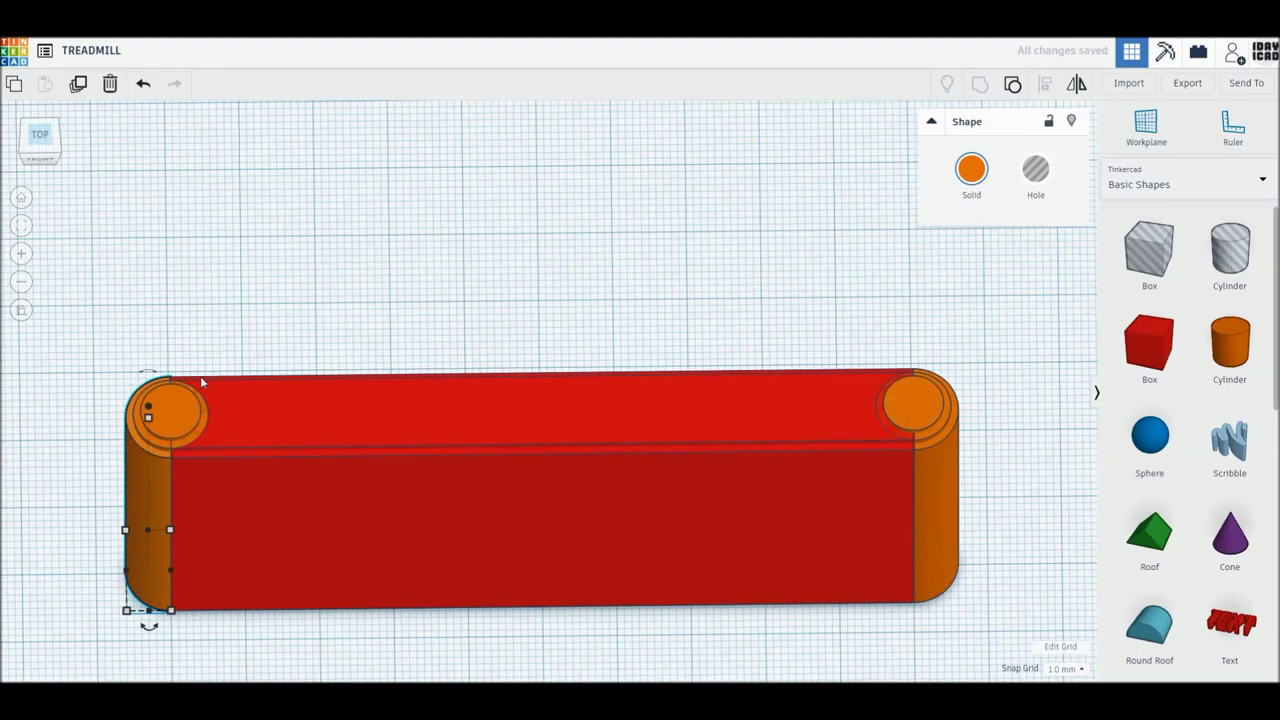
# - Group the bar and end parts into one body coloured dark grey
pyautogui.press('Escape')
pyautogui.click(768, 557)
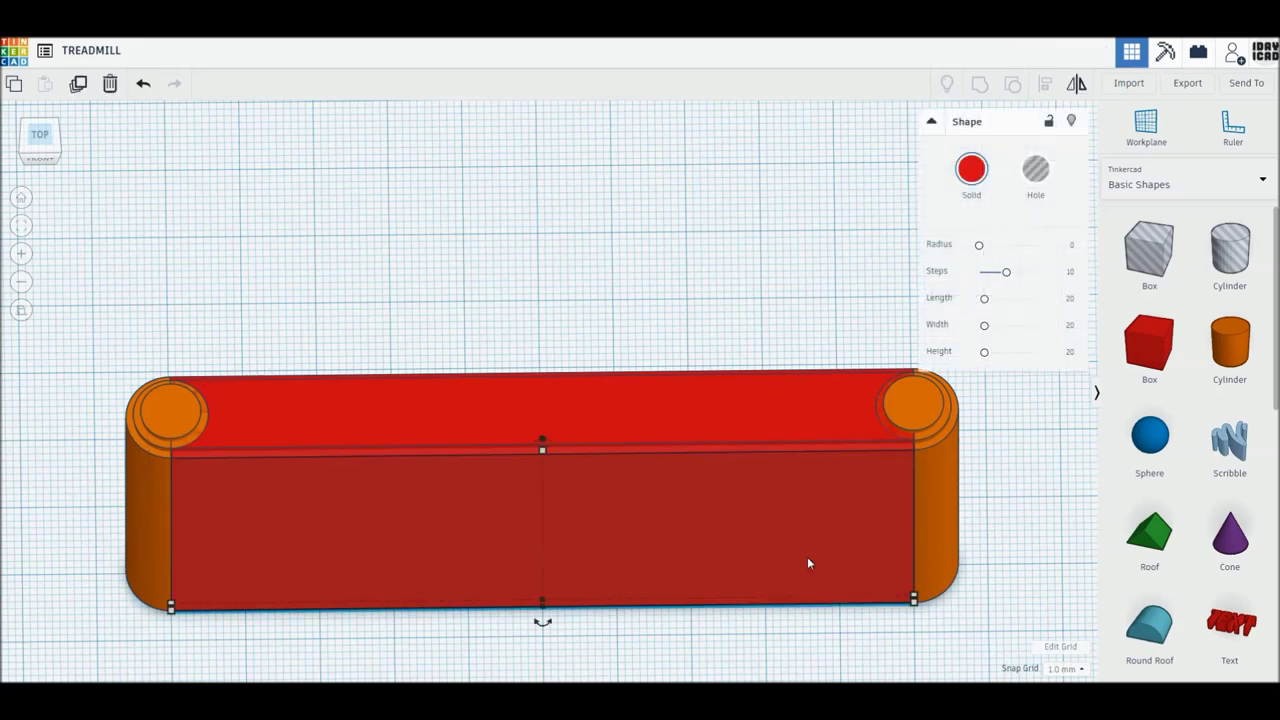
pyautogui.keyDown('shift'); pyautogui.click(957, 522); pyautogui.keyUp('shift')
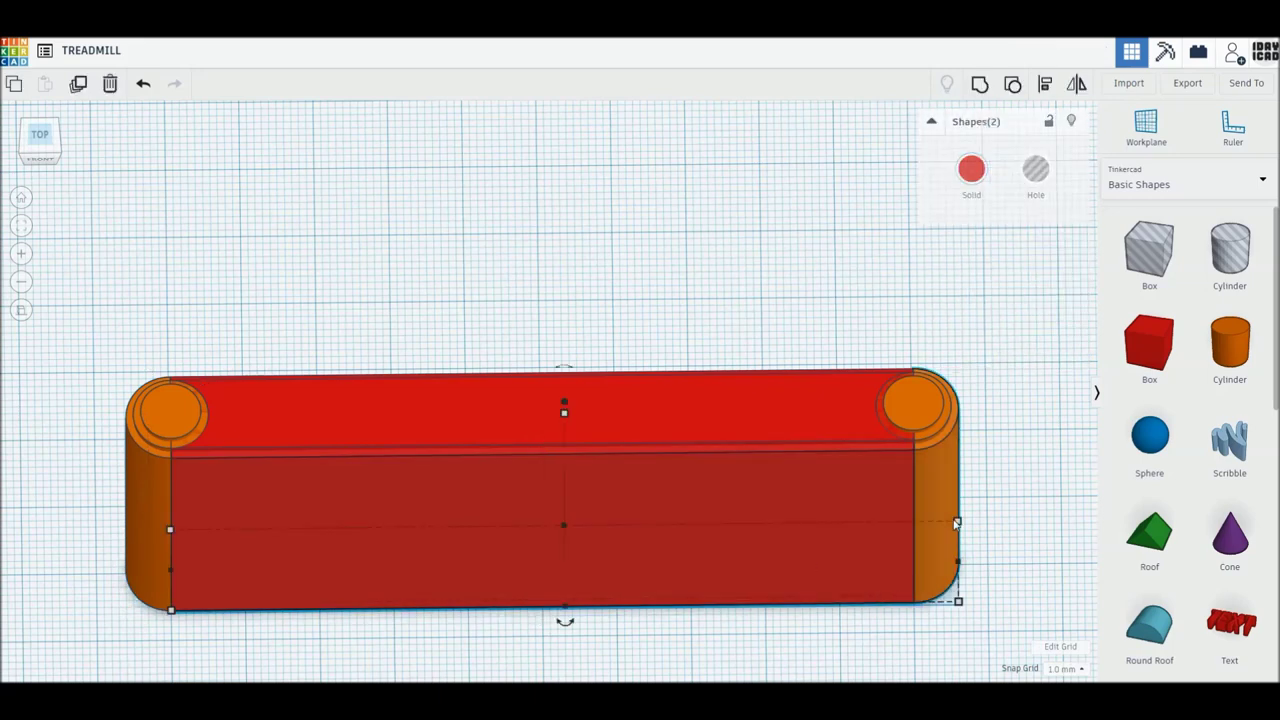
pyautogui.click(300, 375)
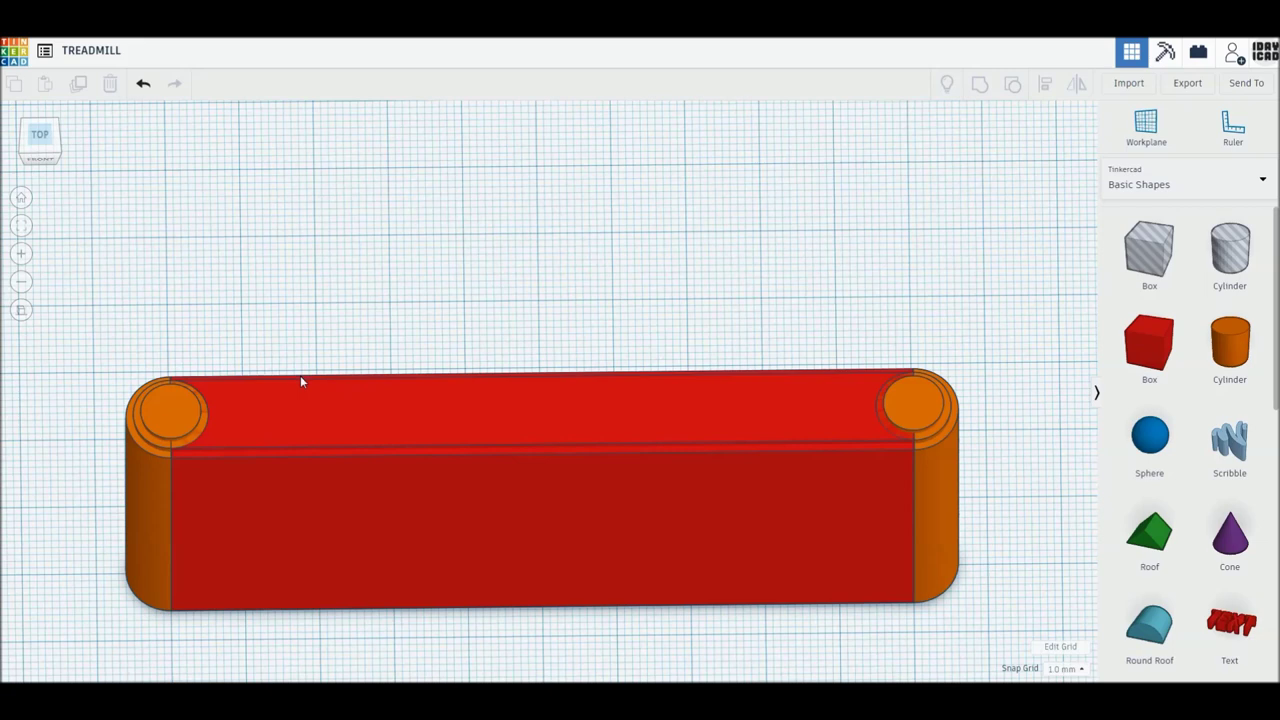
pyautogui.click(300, 376)
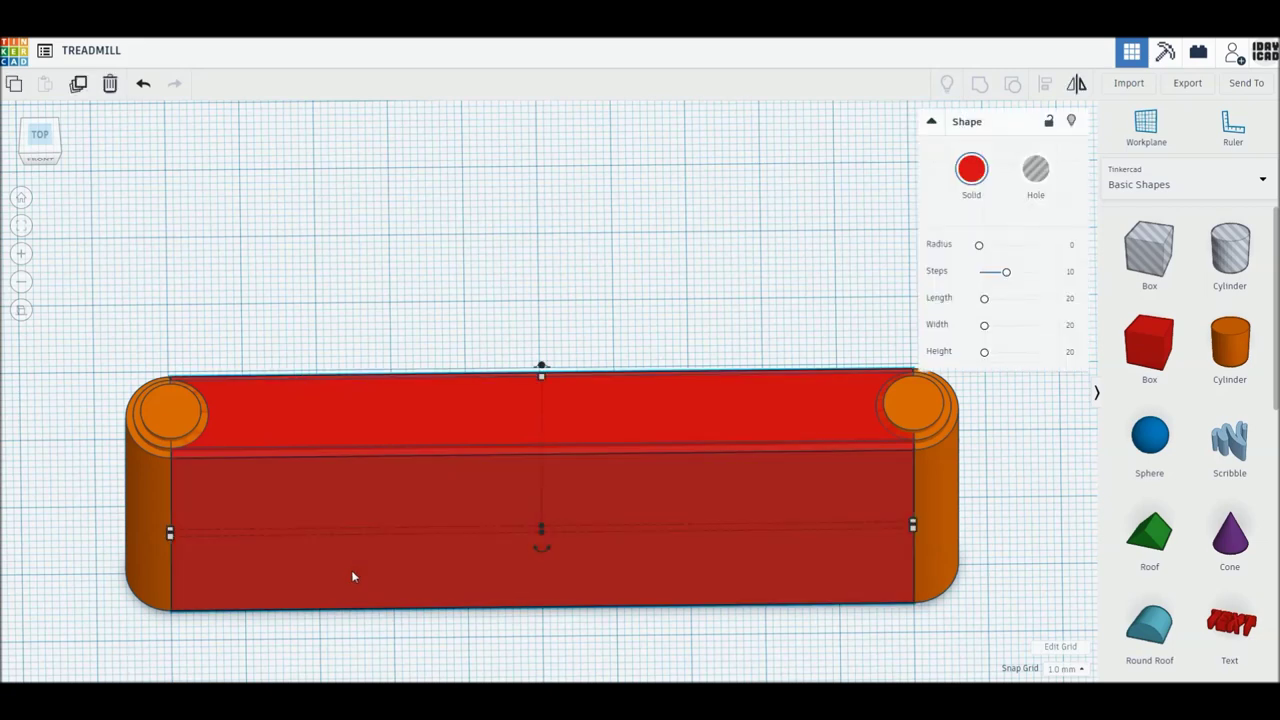
pyautogui.keyDown('shift'); pyautogui.click(155, 558); pyautogui.keyUp('shift')
pyautogui.keyDown('shift'); pyautogui.click(950, 560); pyautogui.keyUp('shift')
pyautogui.keyDown('shift'); pyautogui.click(952, 562); pyautogui.keyUp('shift')
pyautogui.click(980, 86)
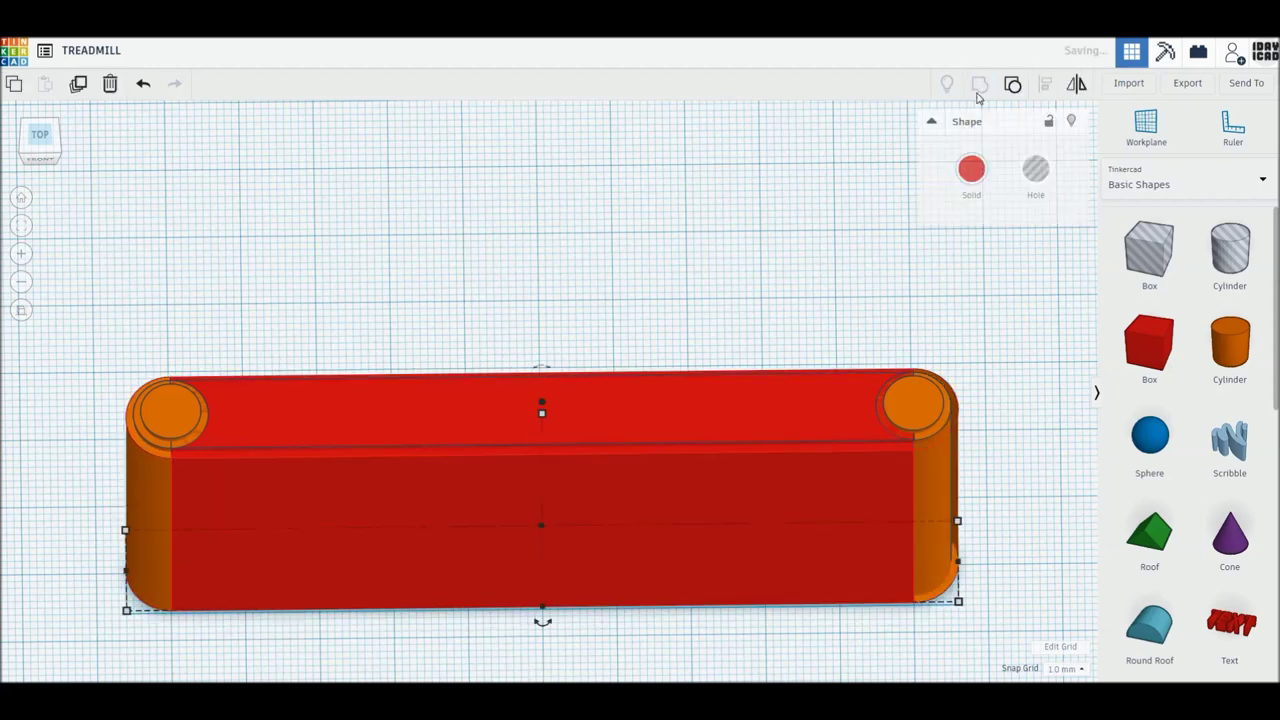
pyautogui.click(971, 170)
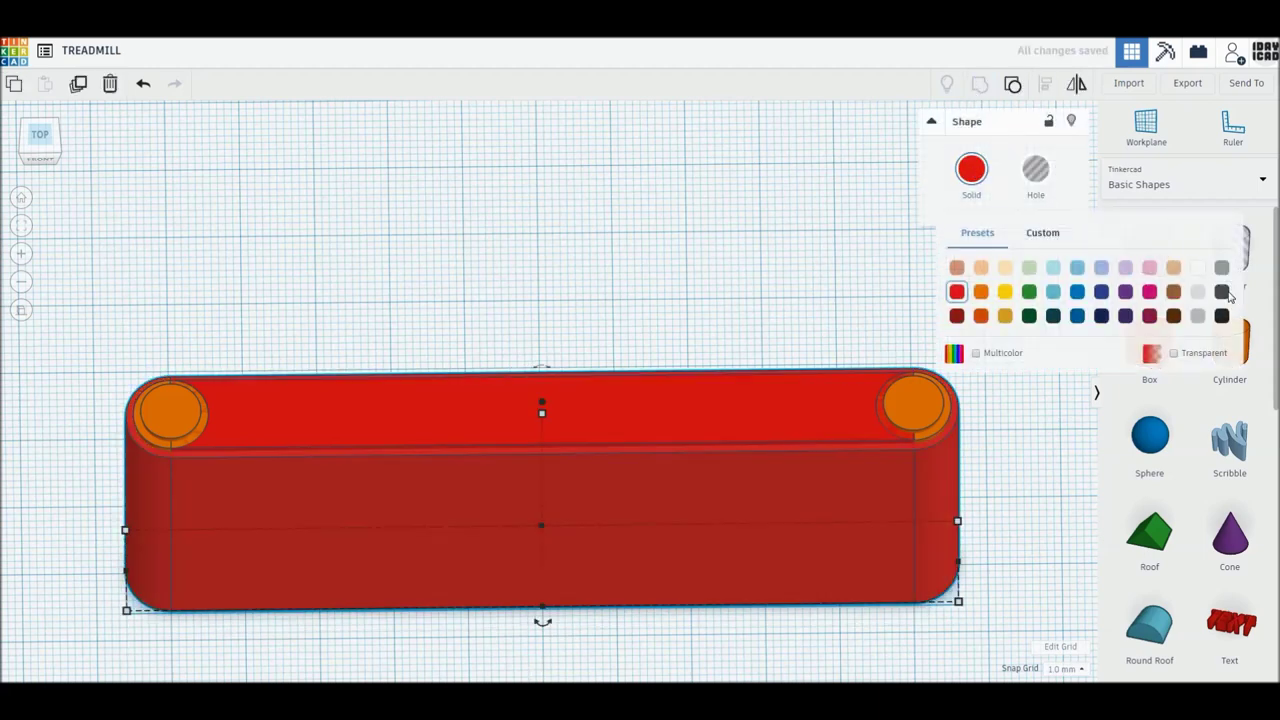
pyautogui.click(1222, 291)
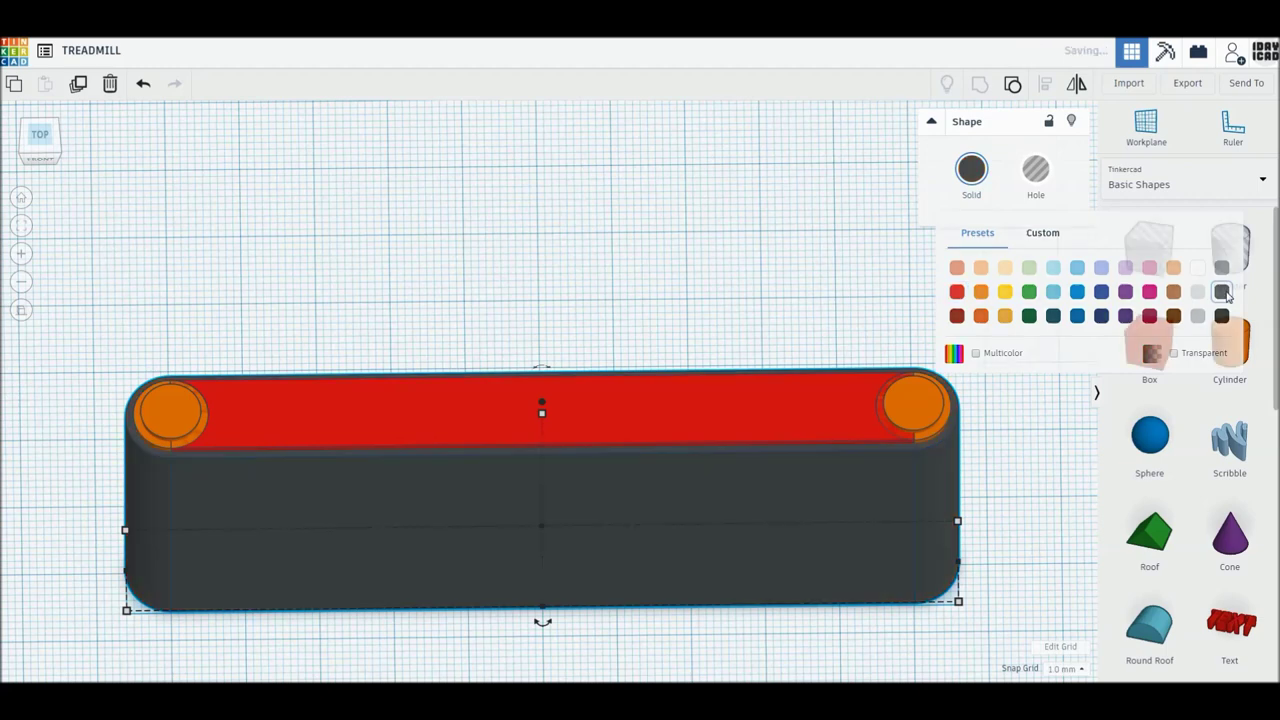
# - Group the top parts together and colour the top plate grey
pyautogui.click(928, 438)
pyautogui.keyDown('shift'); pyautogui.click(168, 442); pyautogui.keyUp('shift')
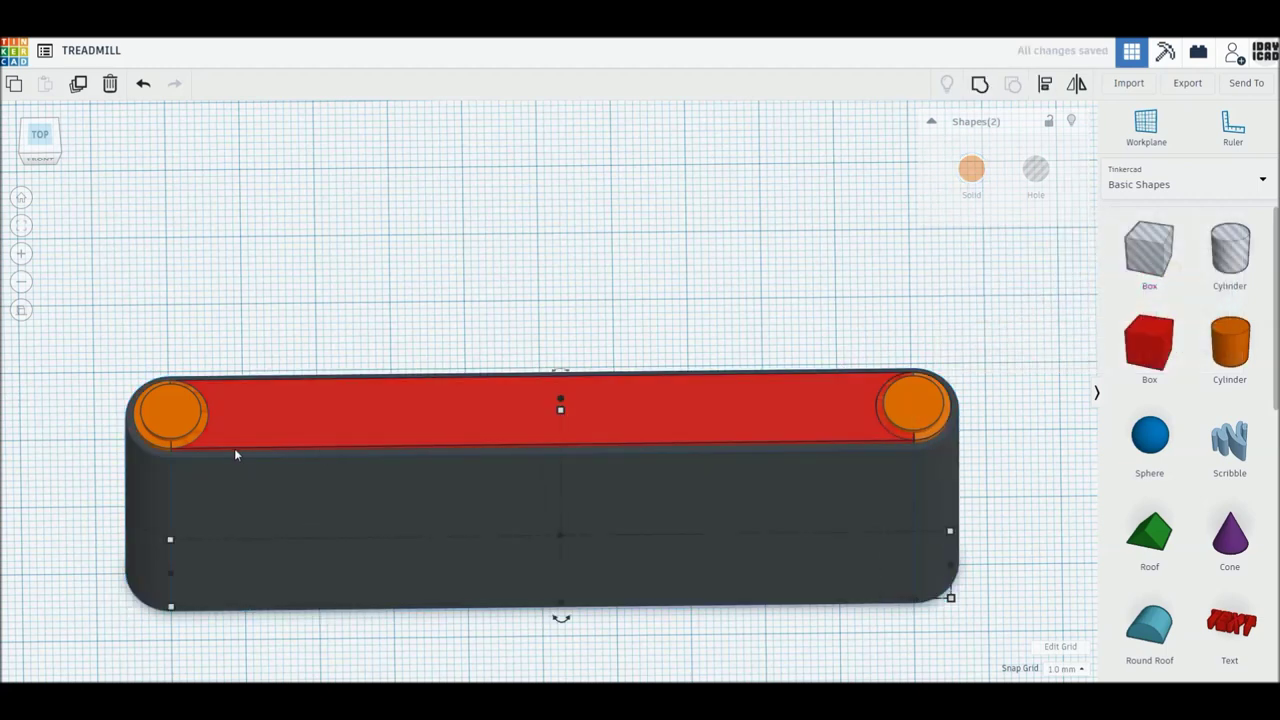
pyautogui.hotkey('ctrl', 'a')
pyautogui.click(976, 87)
pyautogui.click(971, 169)
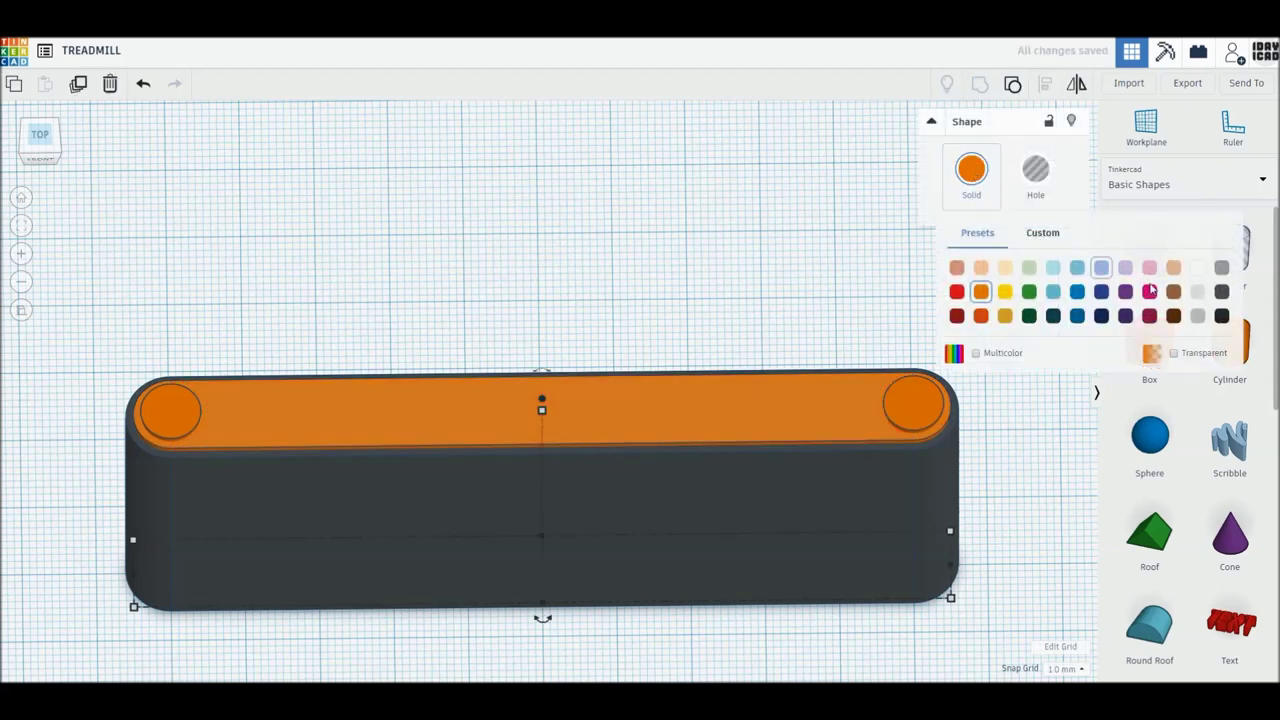
pyautogui.click(1222, 268)
# - Colour both rollers light grey
pyautogui.click(915, 398)
pyautogui.keyDown('shift'); pyautogui.click(185, 416); pyautogui.keyUp('shift')
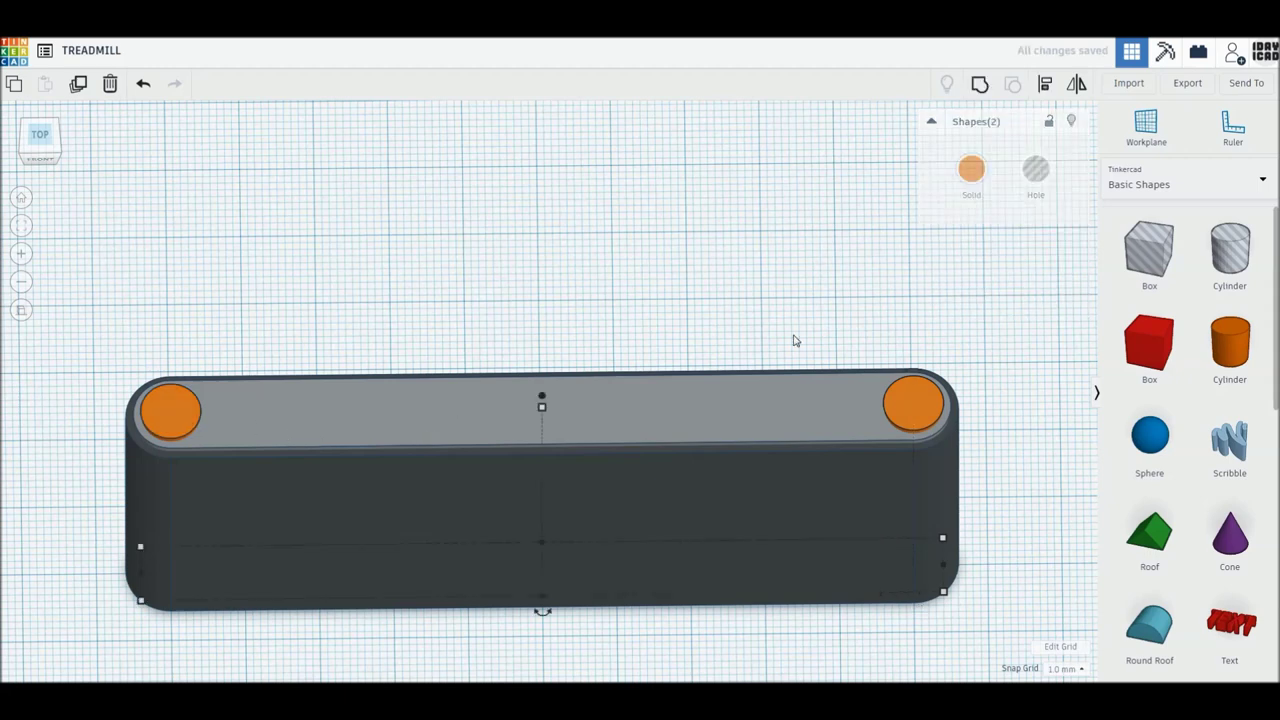
pyautogui.click(971, 169)
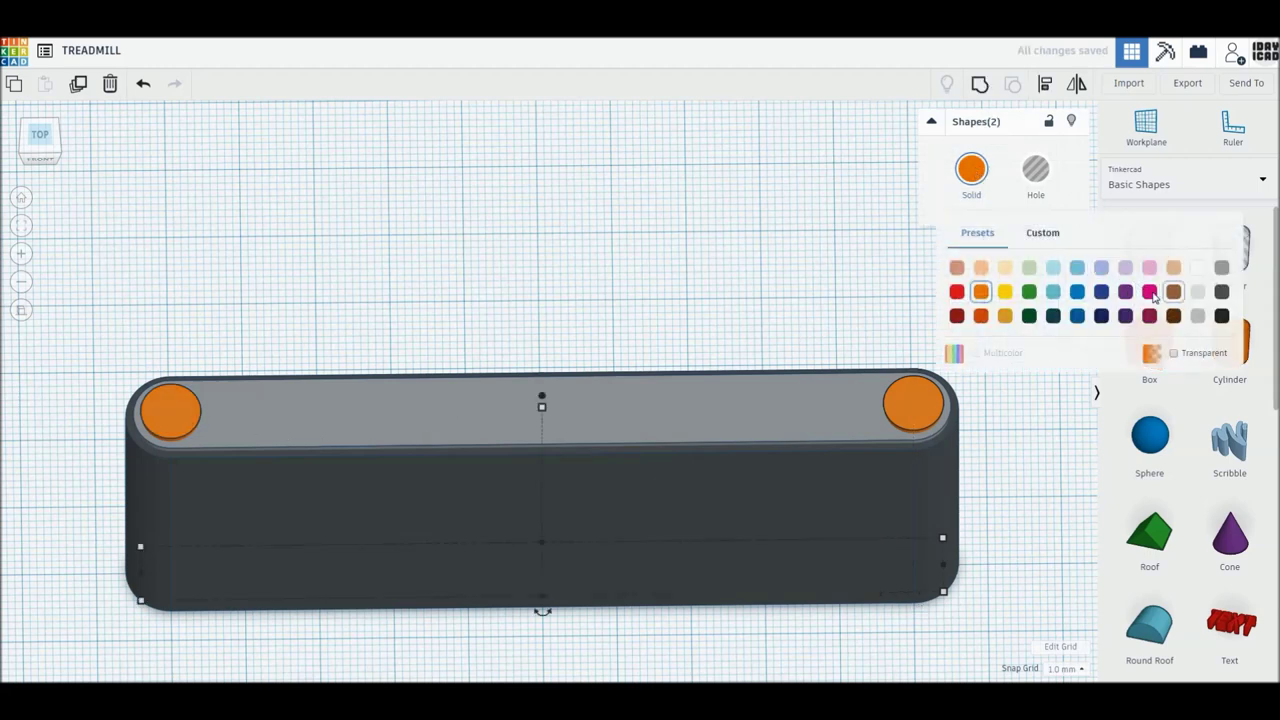
pyautogui.click(1198, 316)
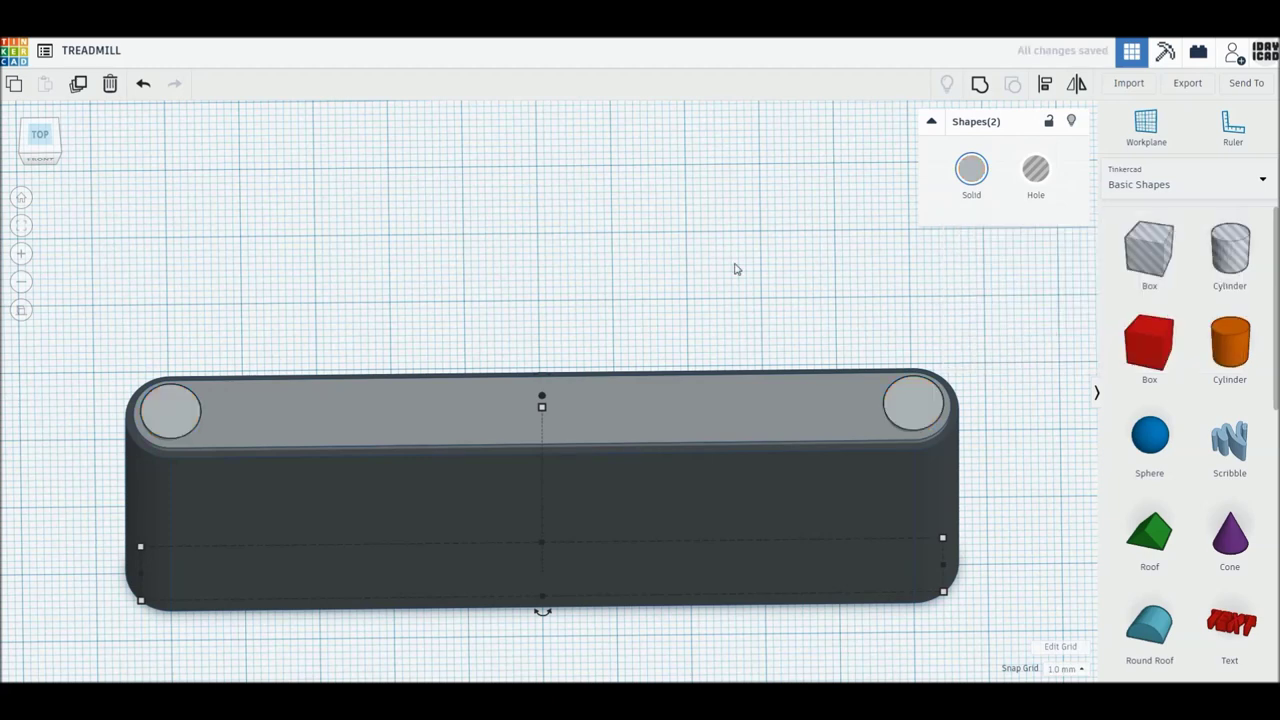
pyautogui.click(659, 313)
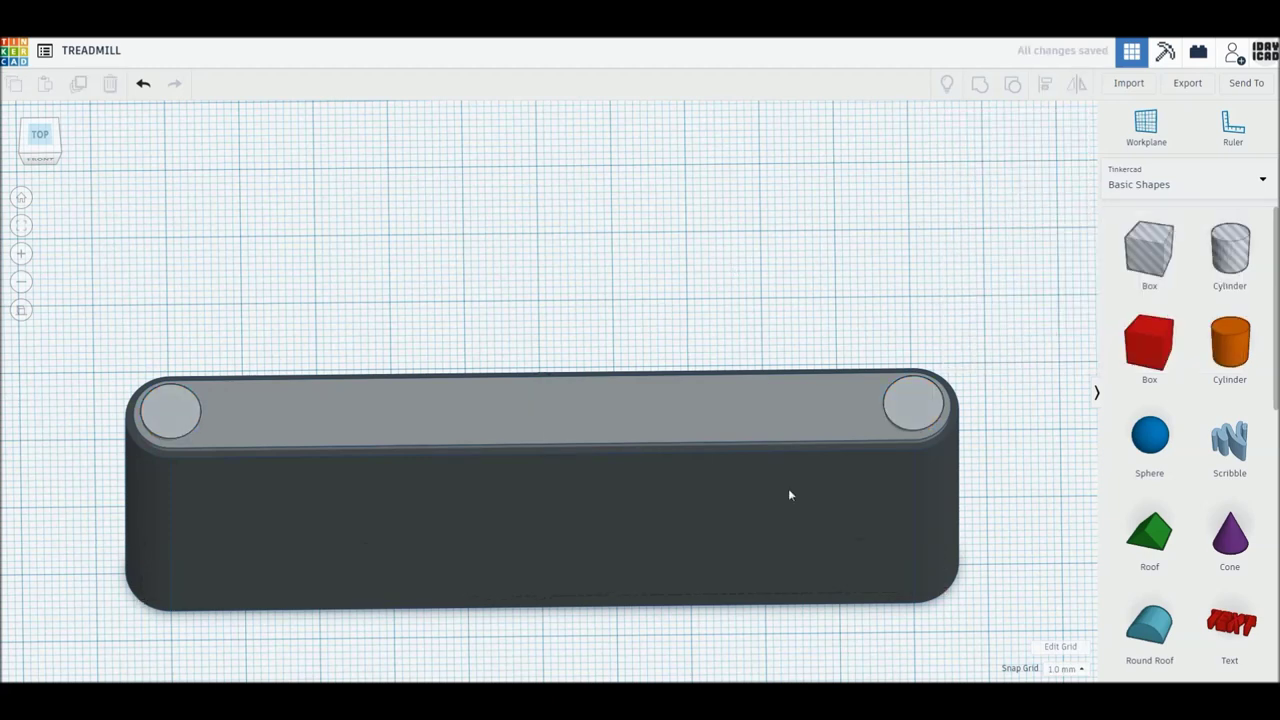
pyautogui.moveTo(998, 622); pyautogui.dragTo(123, 361)
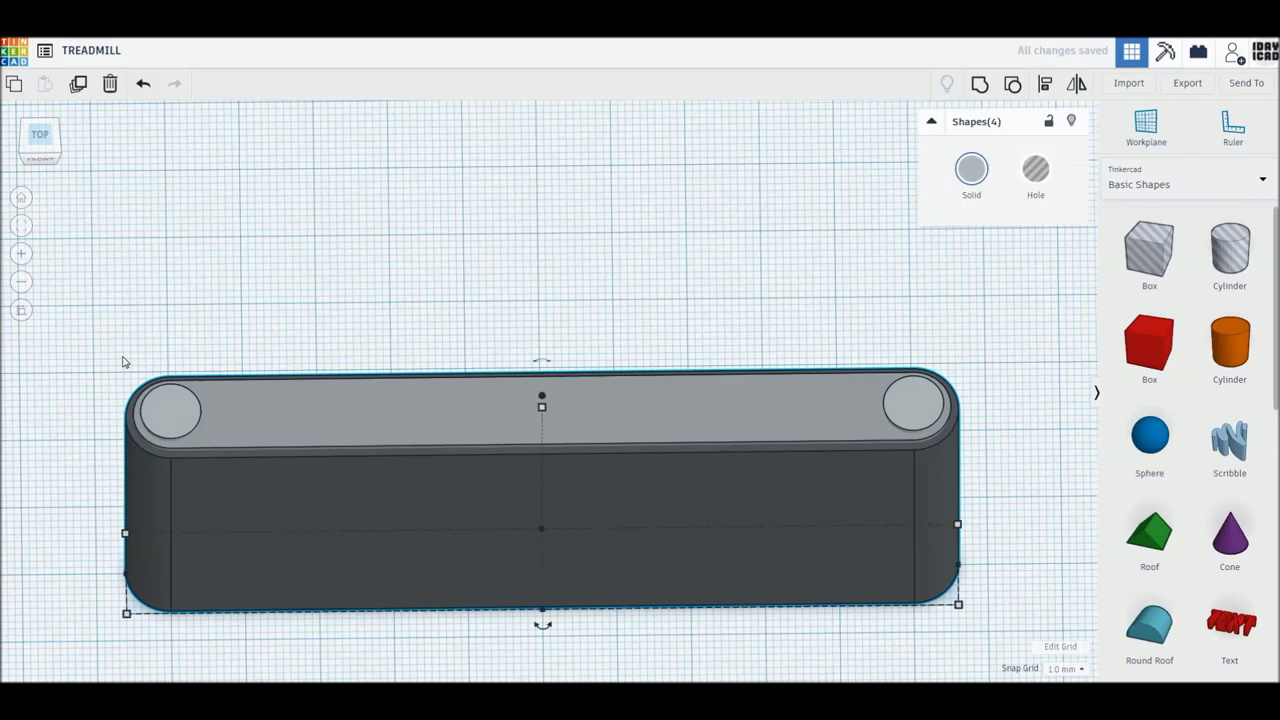
# - Select all four treadmill parts, check the front view, and drag them right and up
pyautogui.click(310, 316)
pyautogui.moveTo(1001, 636); pyautogui.dragTo(137, 309)
pyautogui.moveTo(428, 516); pyautogui.dragTo(452, 362)
pyautogui.moveTo(493, 465)
pyautogui.mouseDown(button='right')
pyautogui.moveTo(506, 341)
pyautogui.moveTo(497, 451)
pyautogui.mouseUp(button='right')
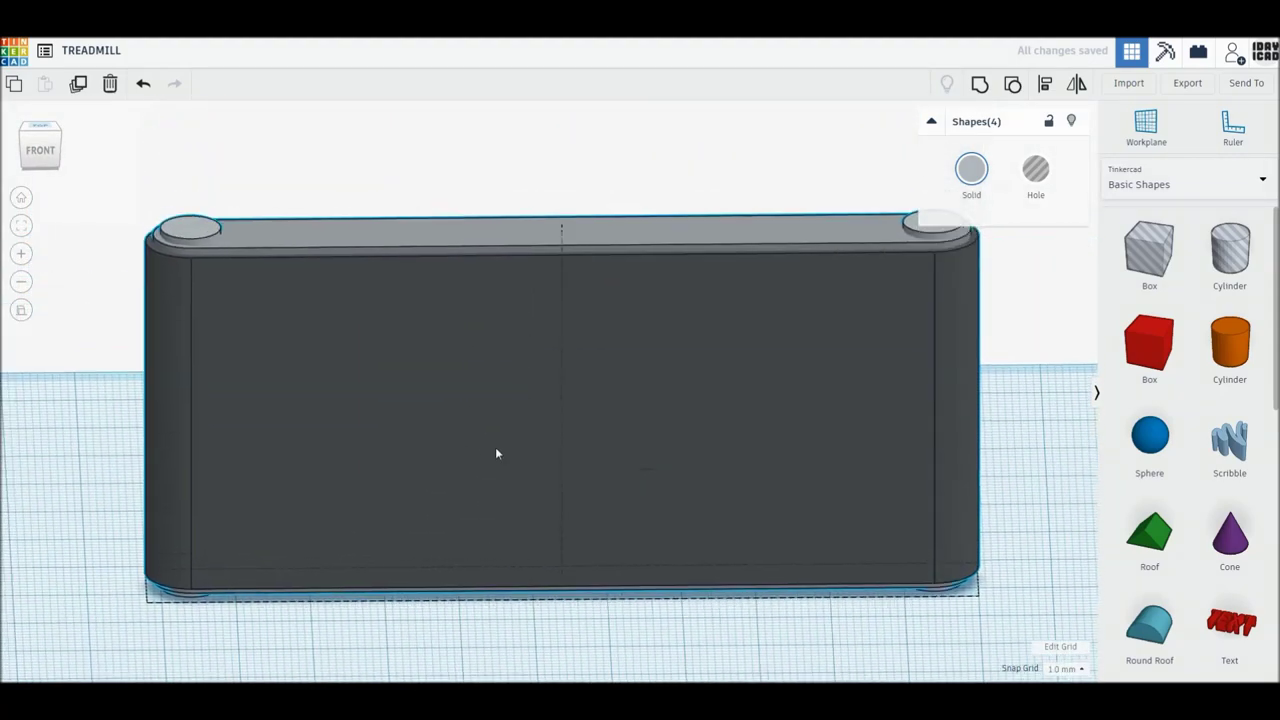
pyautogui.click(43, 128)
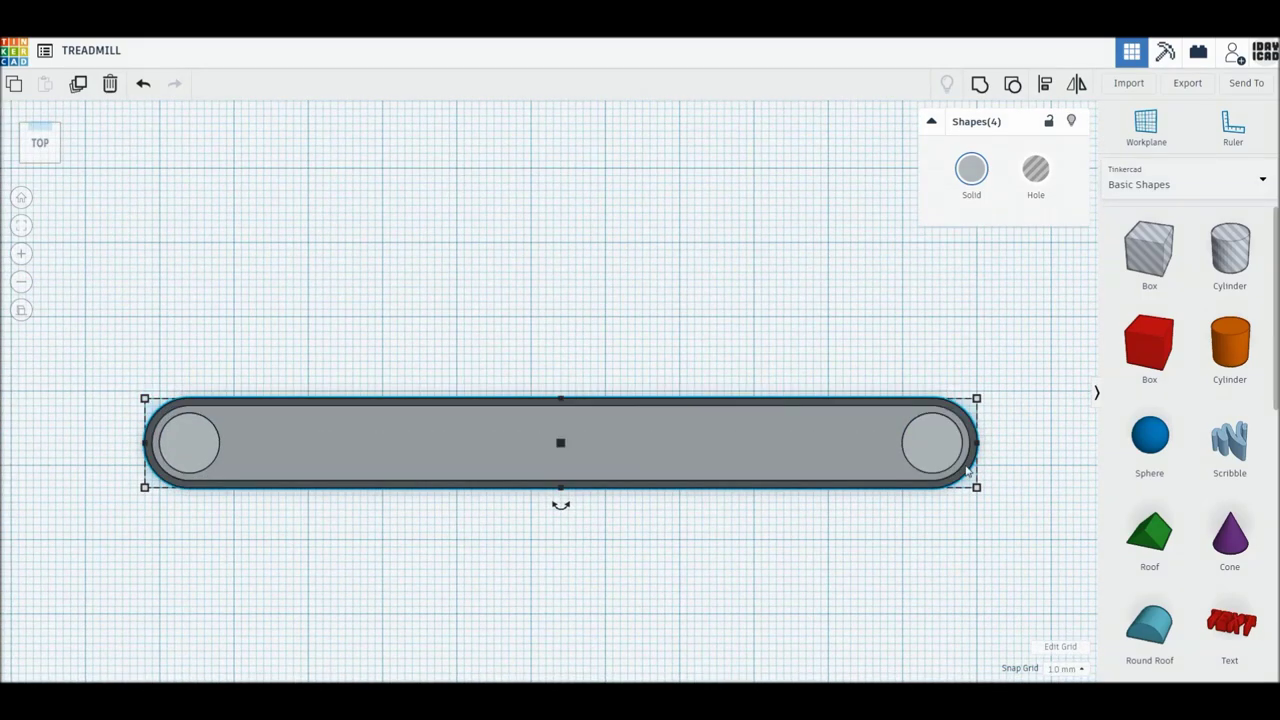
pyautogui.moveTo(946, 470); pyautogui.dragTo(988, 410)
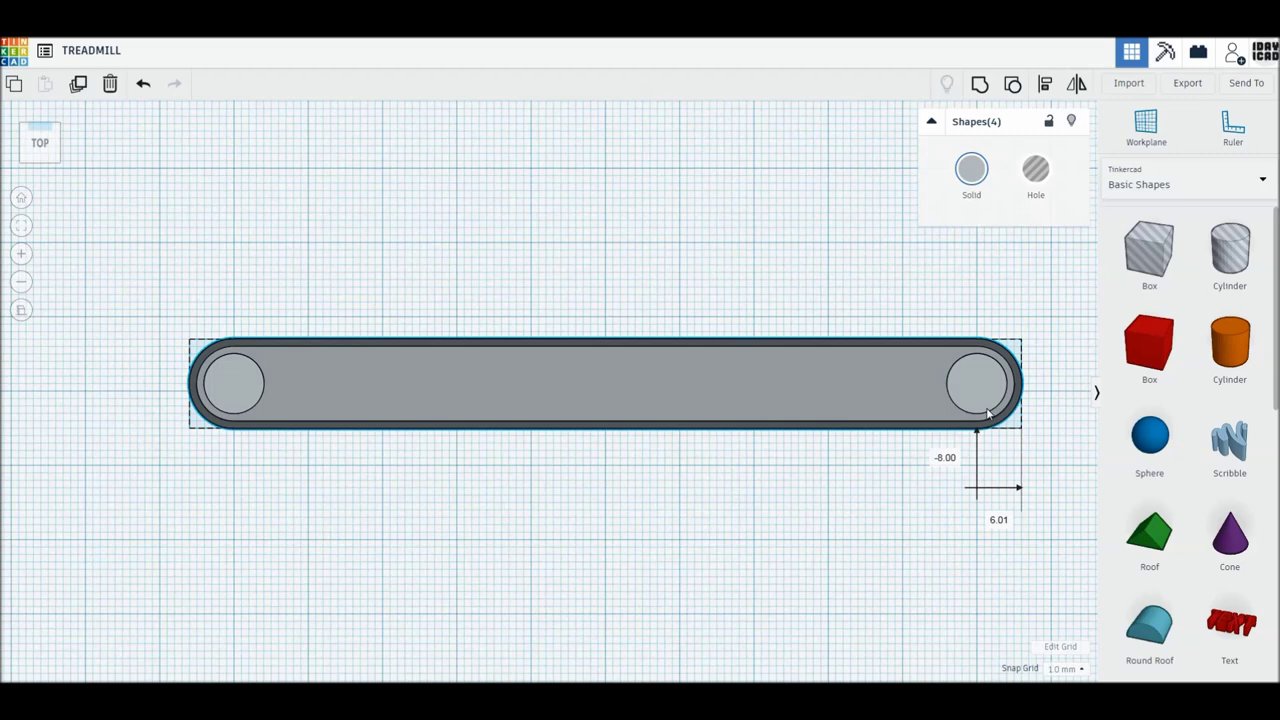
pyautogui.moveTo(988, 415); pyautogui.dragTo(986, 423)
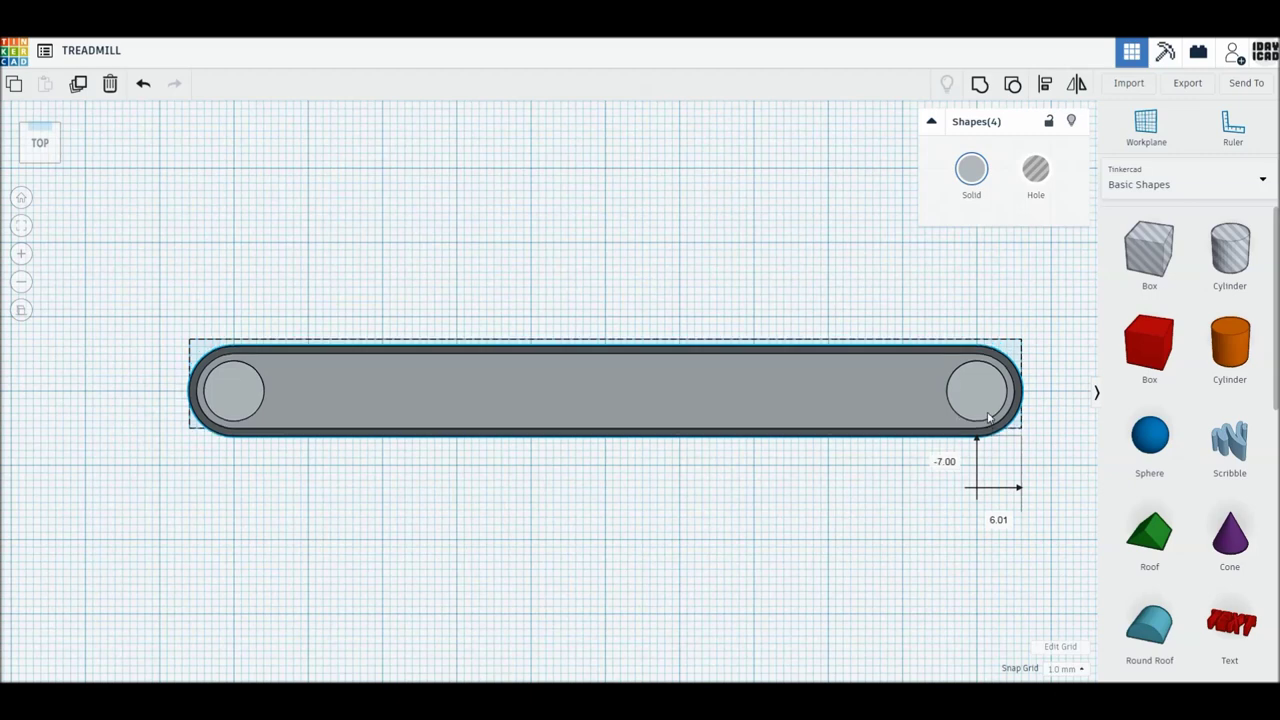
pyautogui.click(1078, 449)
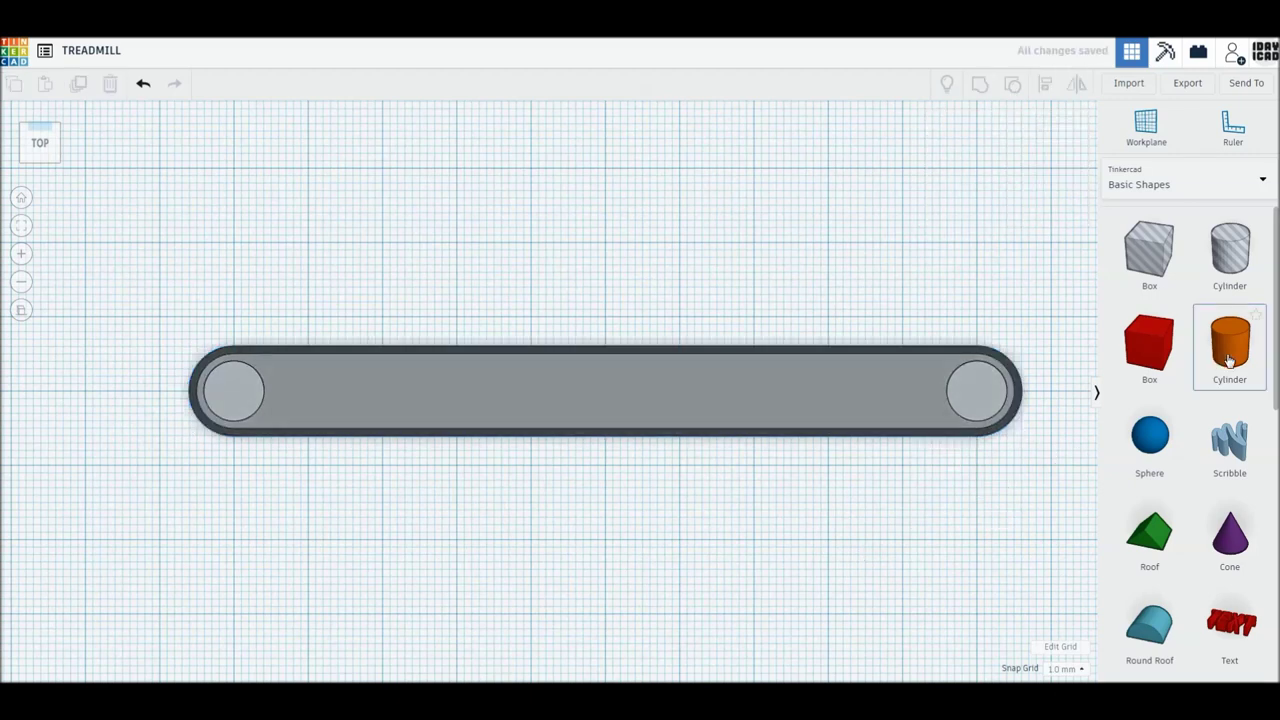
# - Put a 20 × 10 red box under the belt's right end and a copy under the left end
pyautogui.moveTo(1150, 345)
pyautogui.mouseDown()
pyautogui.moveTo(973, 428)
pyautogui.moveTo(962, 418)
pyautogui.mouseUp()
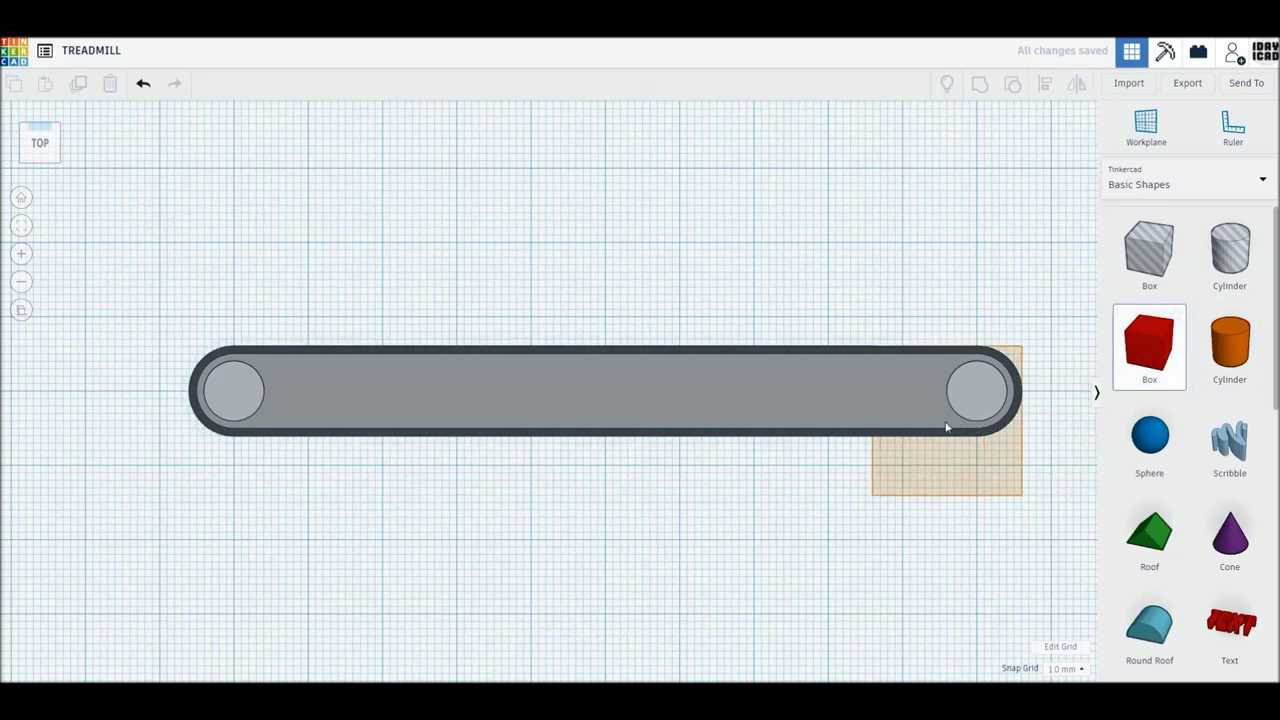
pyautogui.moveTo(962, 423)
pyautogui.mouseDown()
pyautogui.moveTo(980, 466)
pyautogui.moveTo(905, 545)
pyautogui.moveTo(903, 466)
pyautogui.mouseUp()
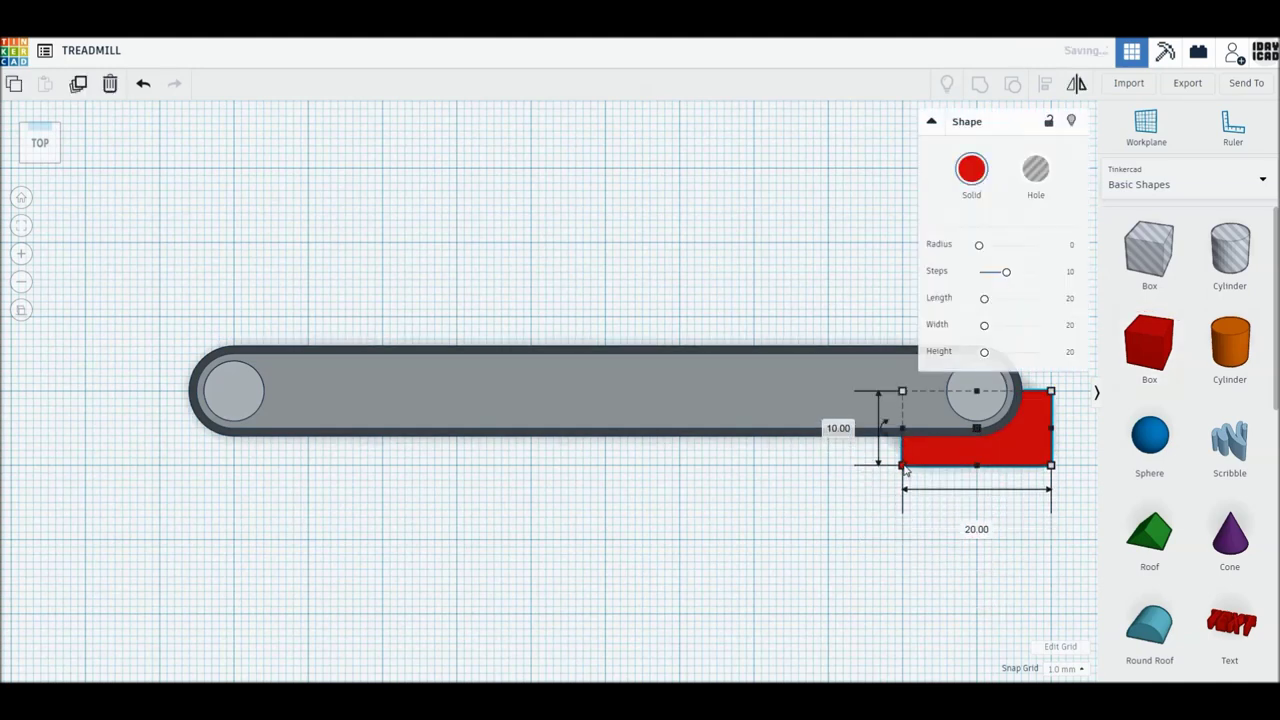
pyautogui.moveTo(1013, 450)
pyautogui.mouseDown()
pyautogui.moveTo(292, 458)
pyautogui.moveTo(270, 447)
pyautogui.mouseUp()
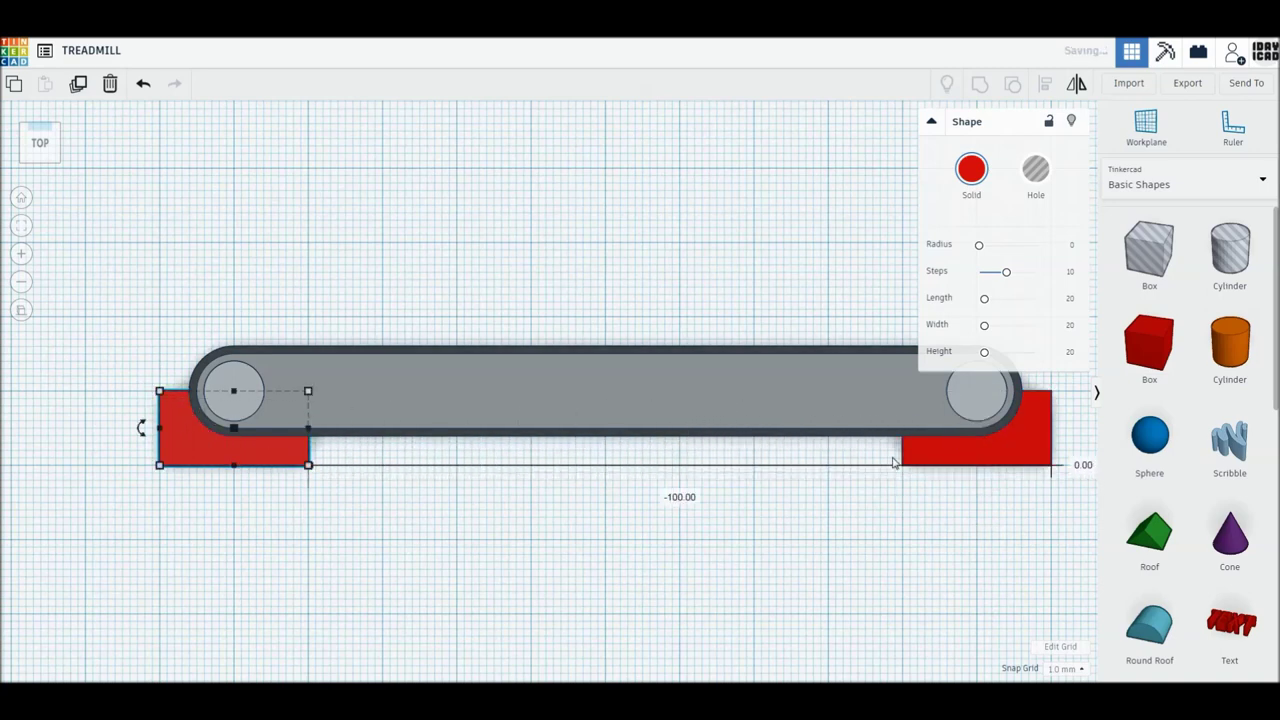
pyautogui.moveTo(824, 478); pyautogui.dragTo(763, 529, button='middle')
pyautogui.press('Escape')
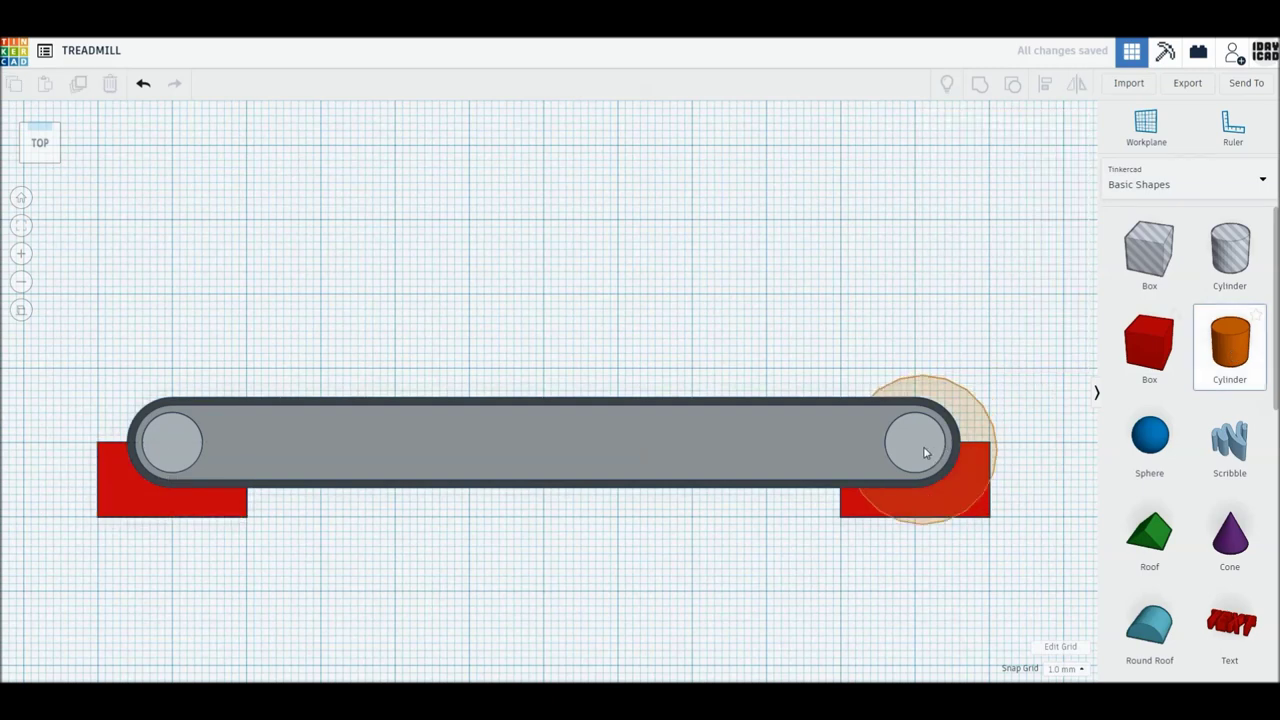
# - Add a 64-sided cylinder over the right roller
pyautogui.click(917, 448)
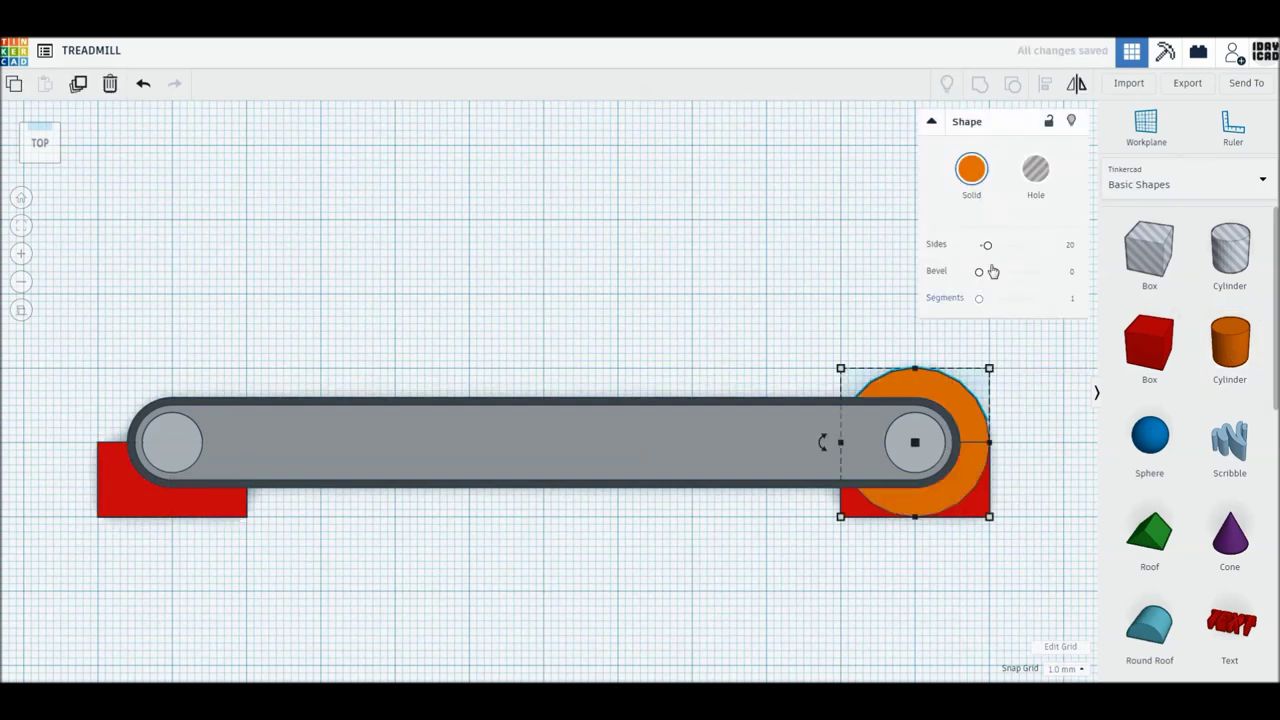
pyautogui.moveTo(987, 249); pyautogui.dragTo(1105, 247)
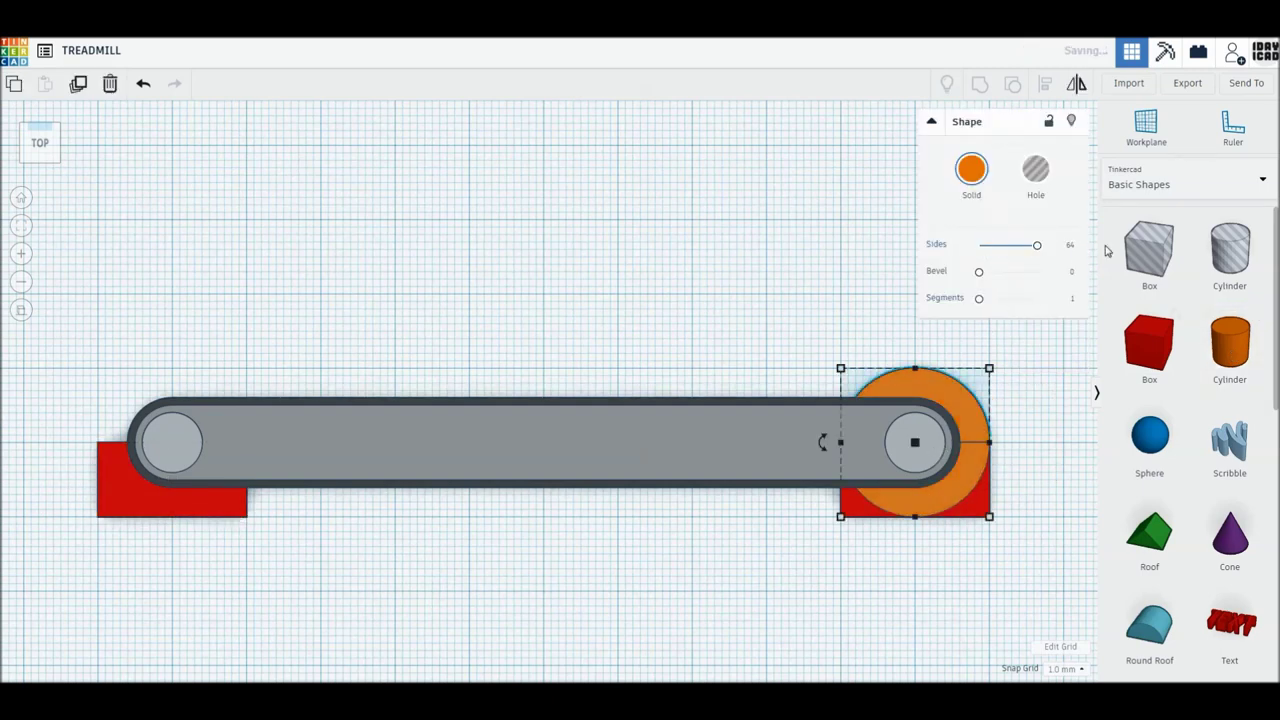
pyautogui.click(1053, 480)
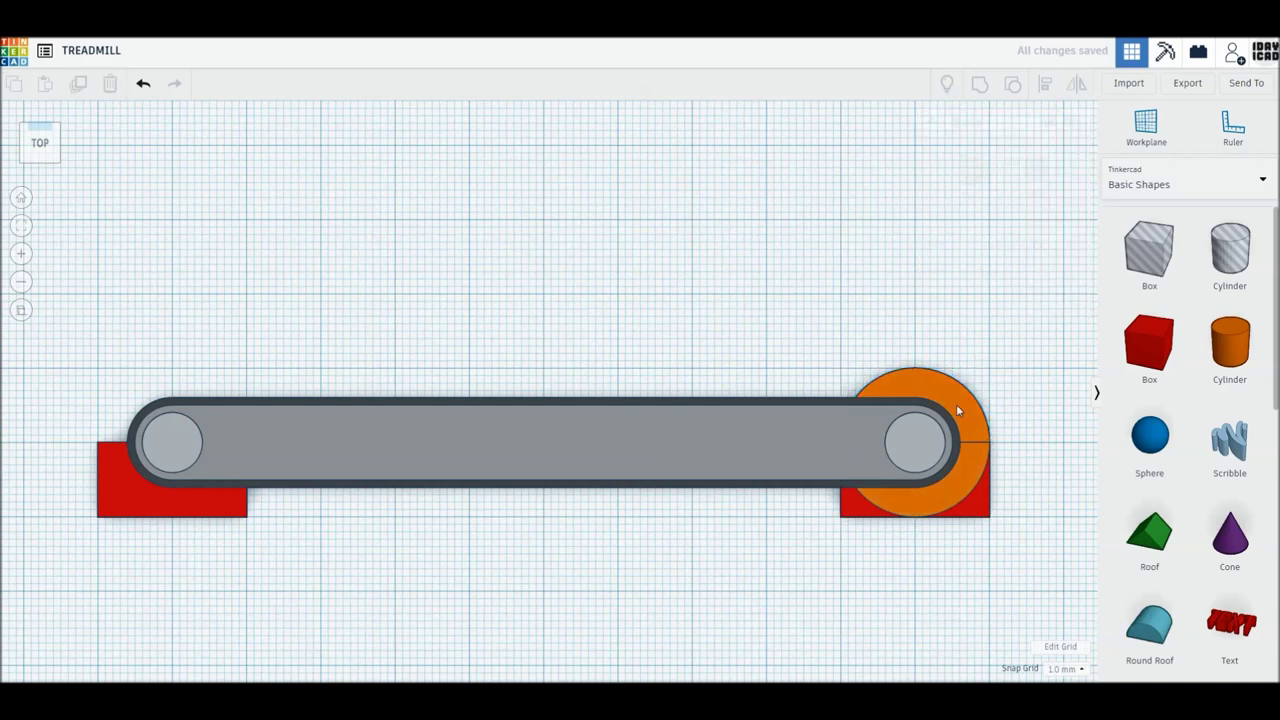
# - Raise the red box and stretch it to 110 × 17 behind the full belt length
pyautogui.click(977, 505)
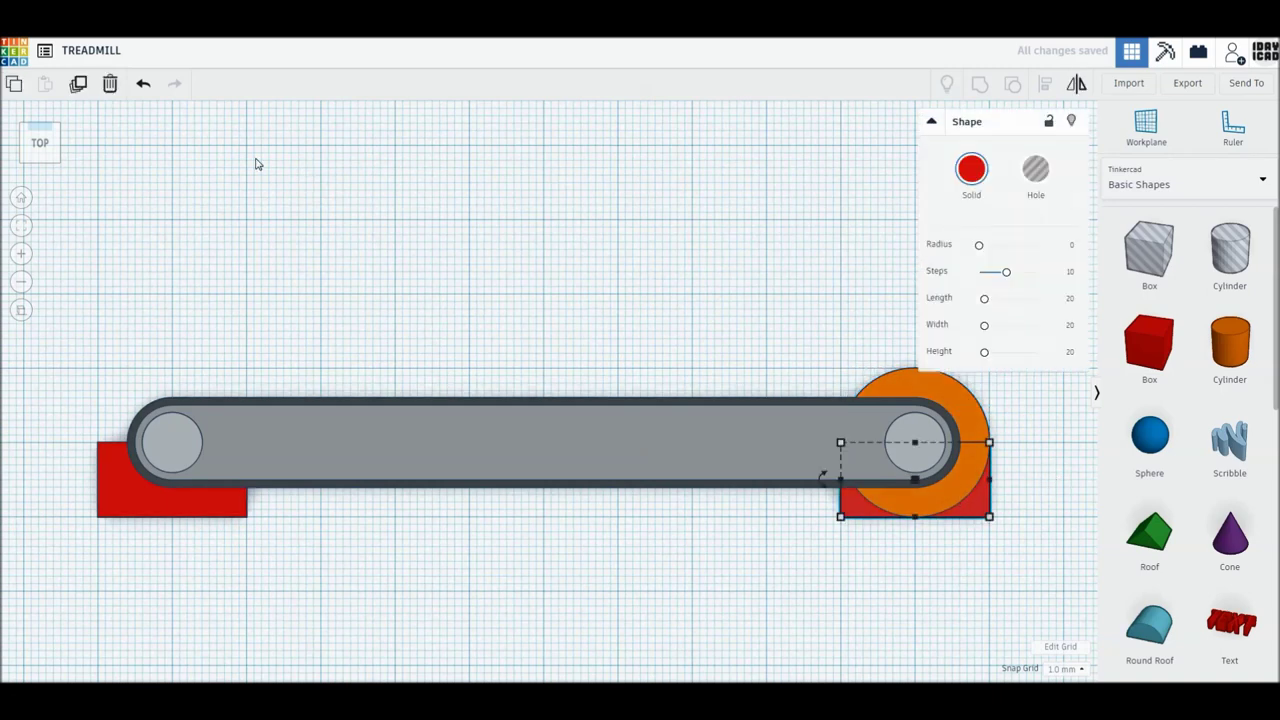
pyautogui.hotkey('ctrl', 'Up')
pyautogui.moveTo(866, 512); pyautogui.dragTo(848, 475)
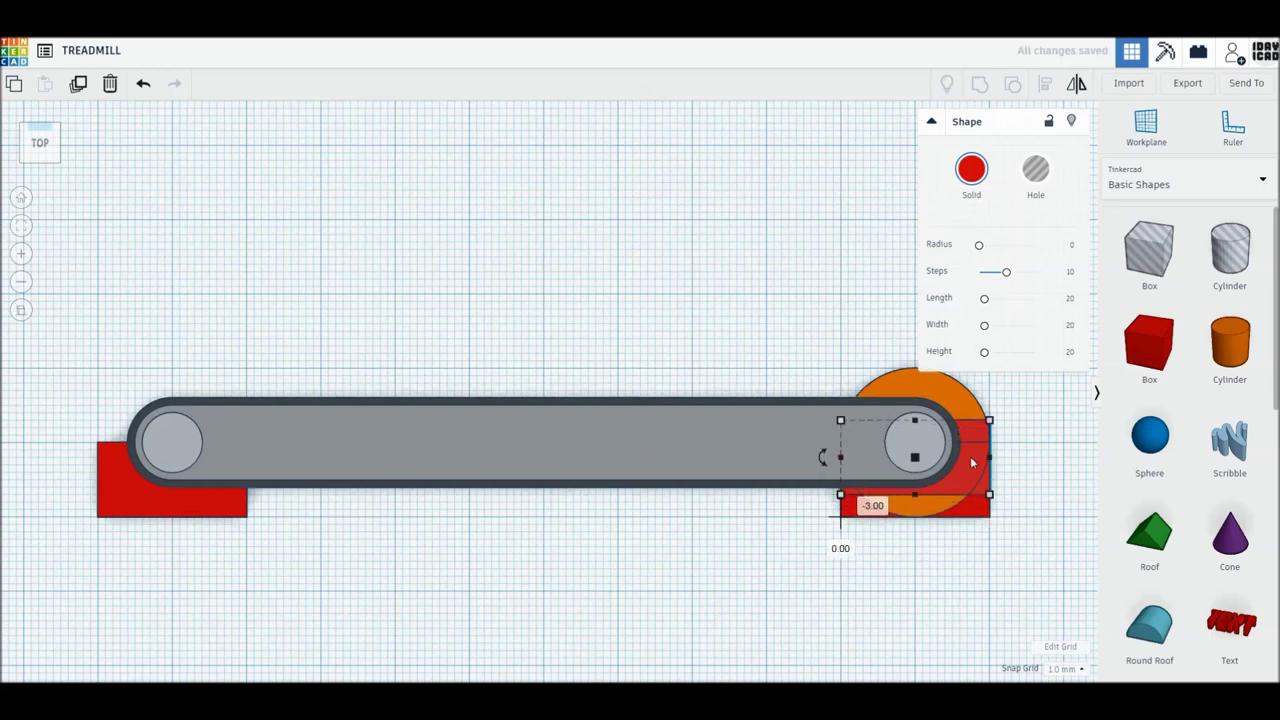
pyautogui.moveTo(929, 459); pyautogui.dragTo(915, 458)
pyautogui.moveTo(838, 423); pyautogui.dragTo(99, 368)
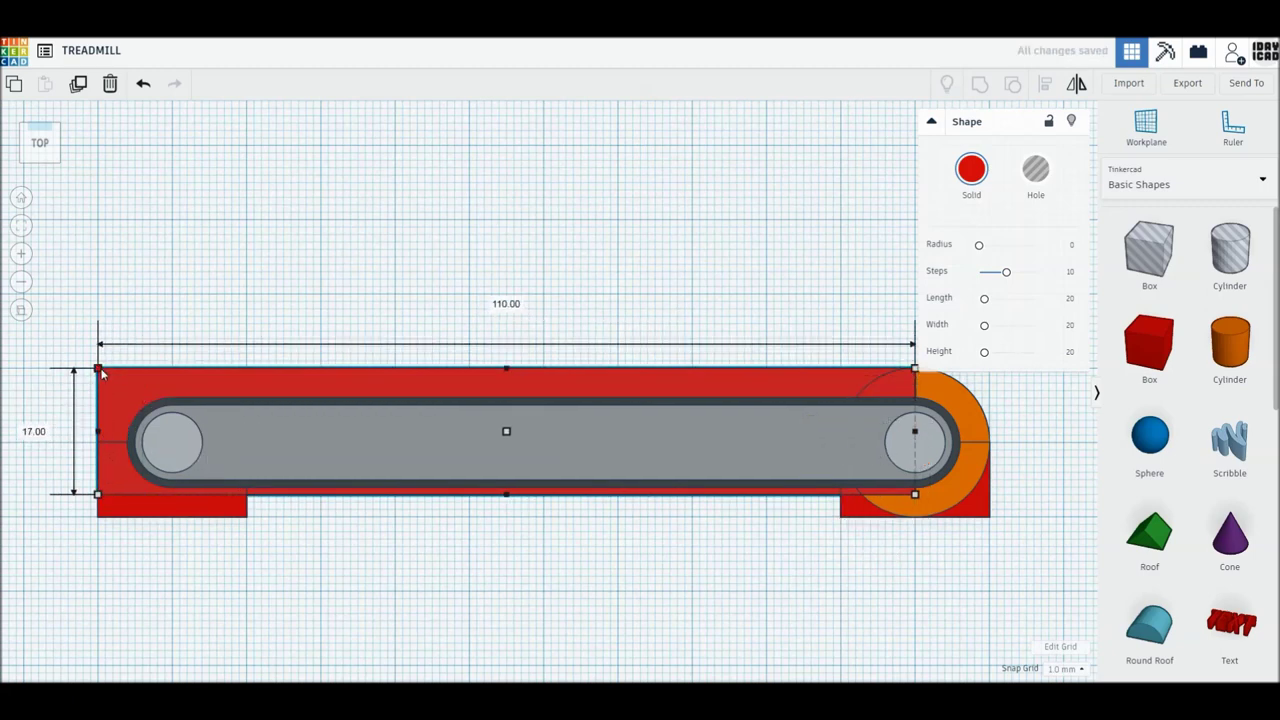
pyautogui.click(286, 340)
pyautogui.moveTo(286, 340)
pyautogui.mouseDown(button='middle')
pyautogui.moveTo(543, 543)
pyautogui.moveTo(549, 530)
pyautogui.mouseUp(button='middle')
pyautogui.scroll(-2, 1165, 585)
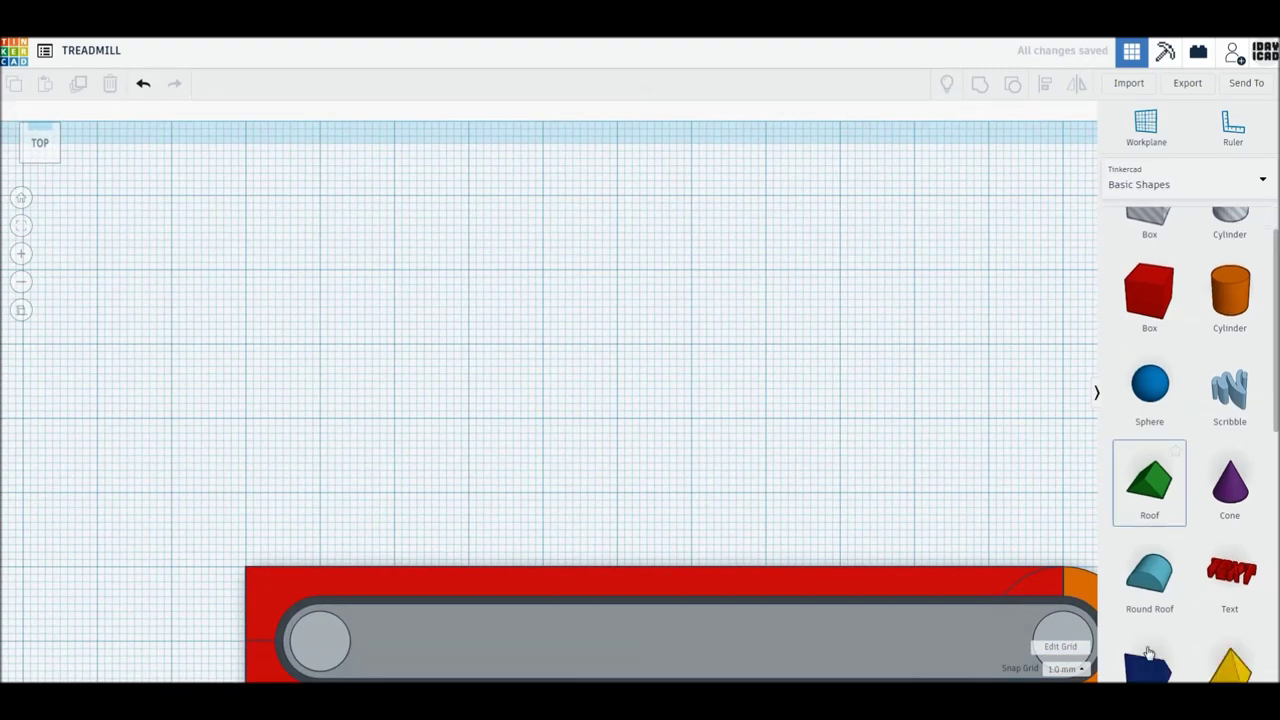
# - Add a wedge rotated 90°, rest it on the frame's left end and size it 10 × 50
pyautogui.moveTo(1152, 622); pyautogui.dragTo(503, 486)
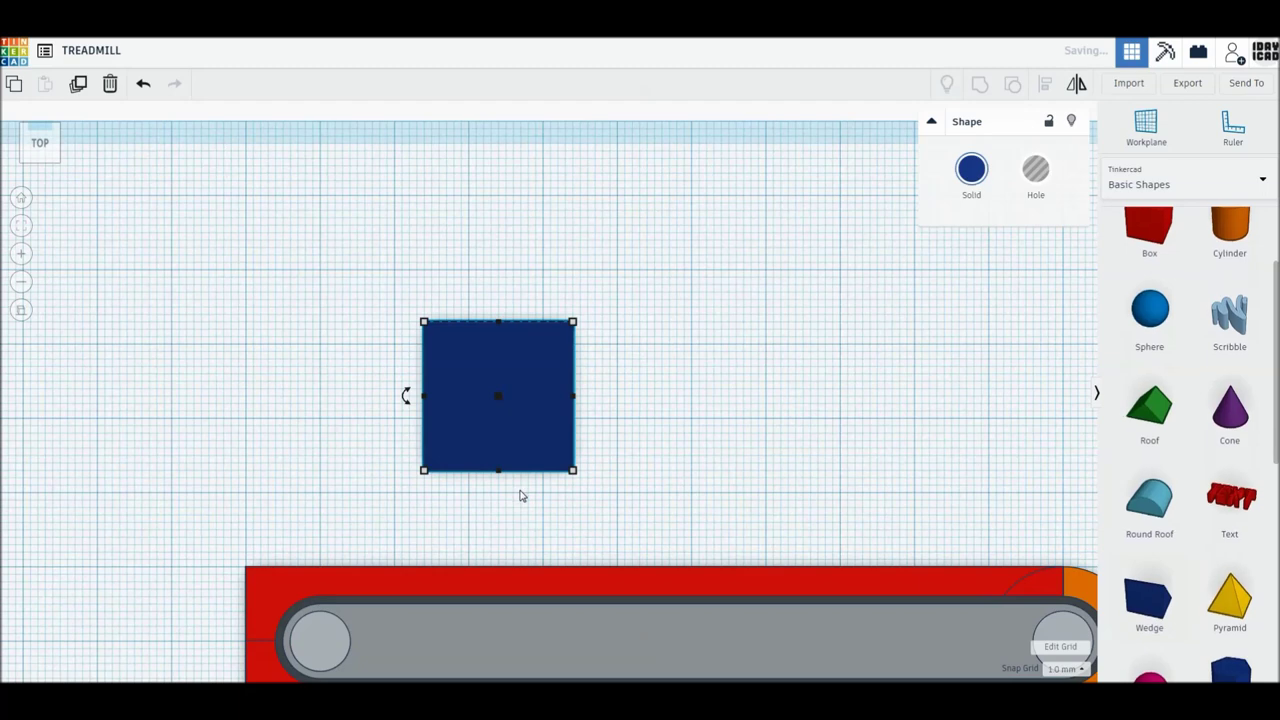
pyautogui.moveTo(520, 494); pyautogui.dragTo(513, 432, button='right')
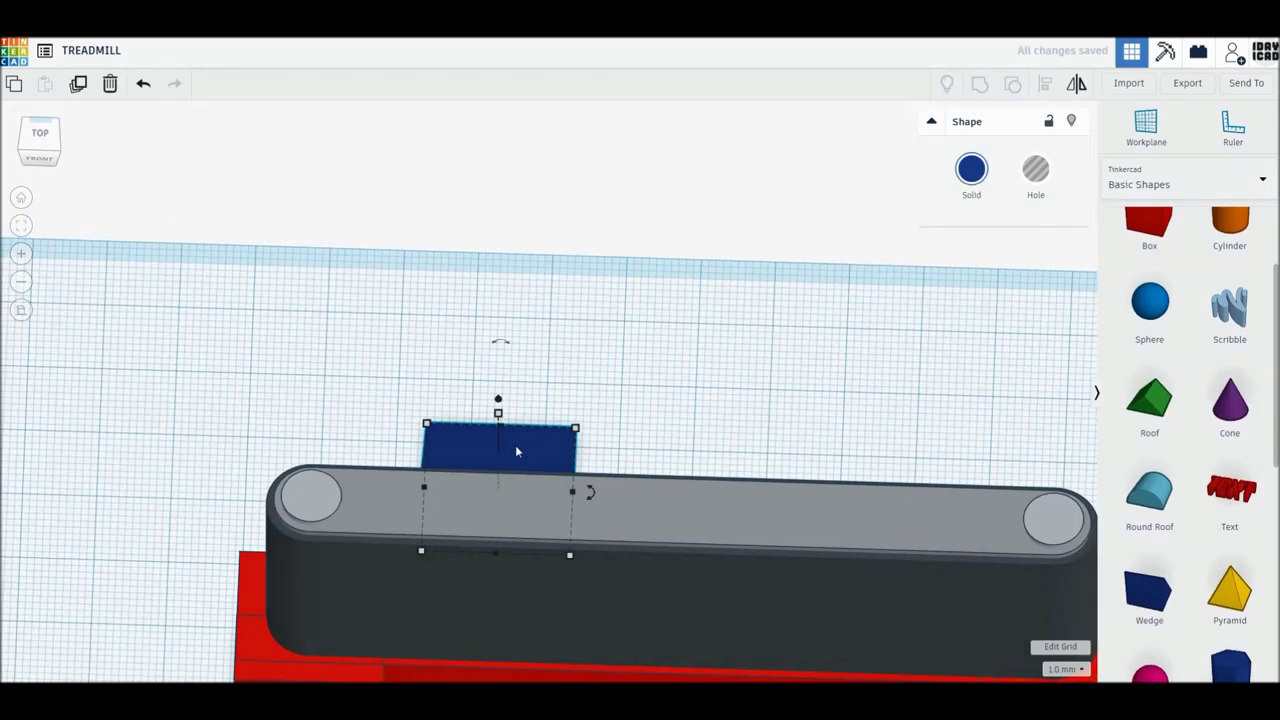
pyautogui.moveTo(516, 452); pyautogui.dragTo(542, 334)
pyautogui.moveTo(531, 231)
pyautogui.mouseDown()
pyautogui.moveTo(575, 271)
pyautogui.moveTo(463, 277)
pyautogui.mouseUp()
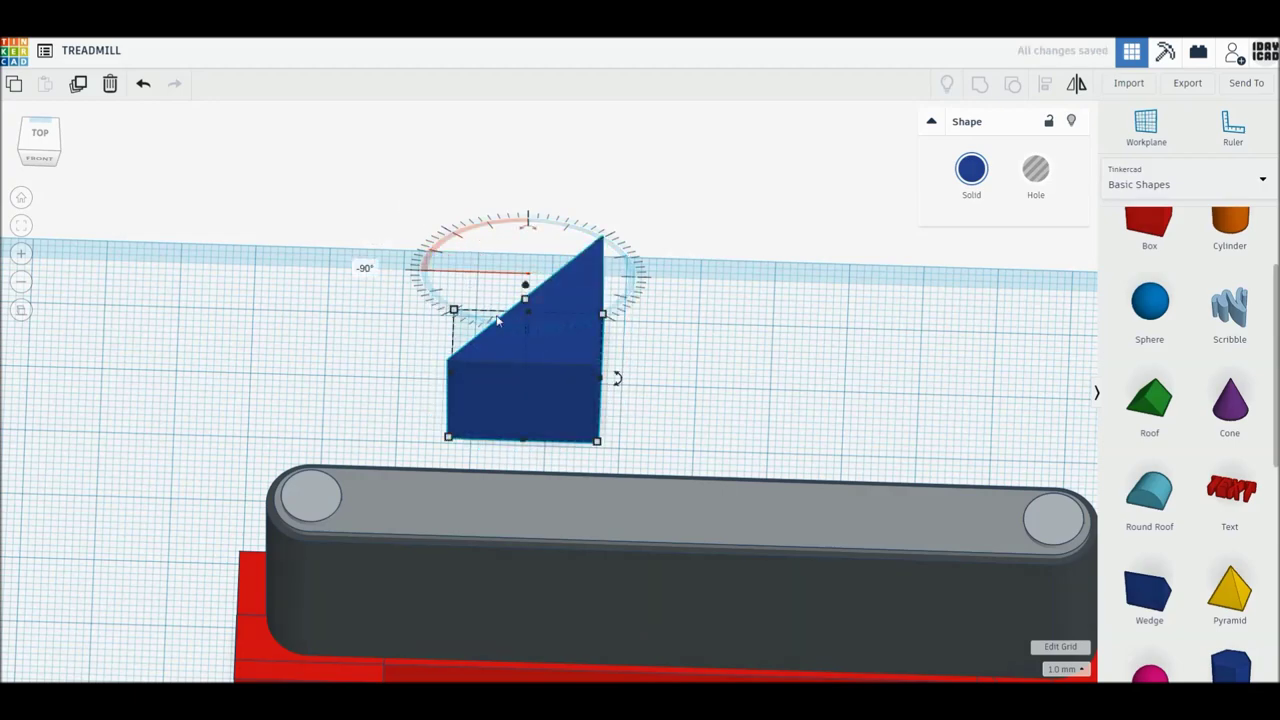
pyautogui.click(43, 152)
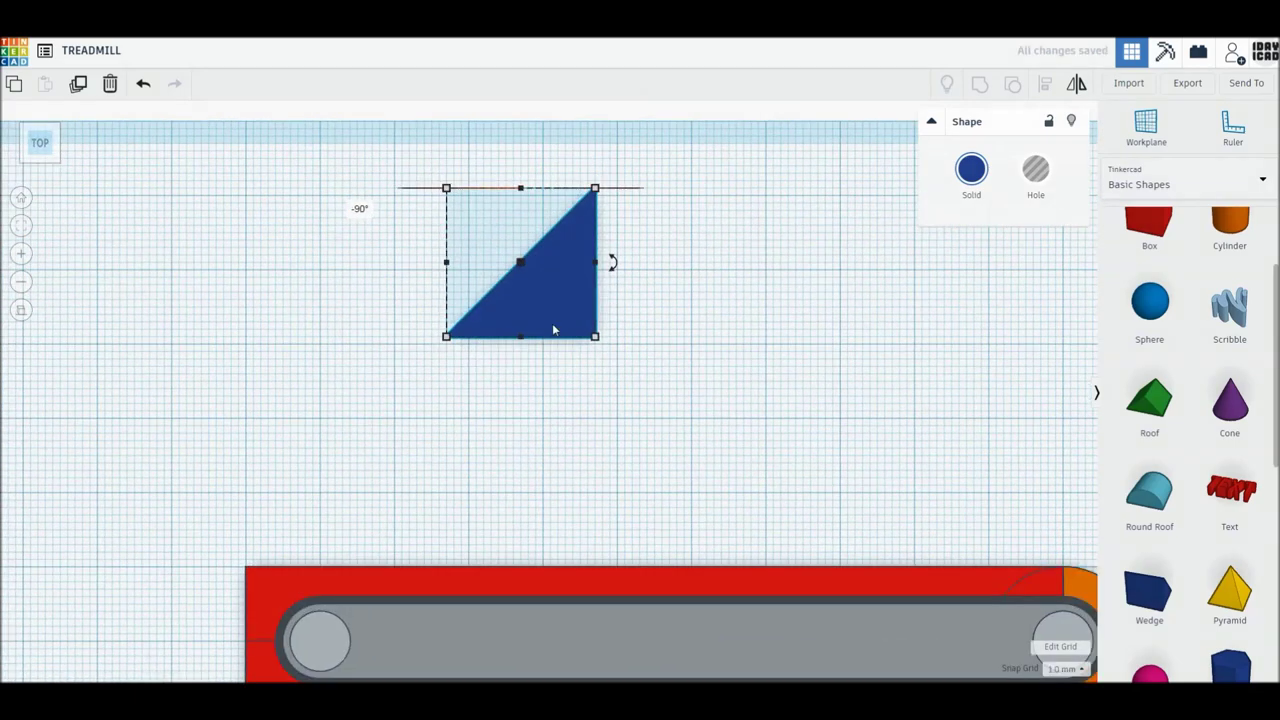
pyautogui.moveTo(561, 325); pyautogui.dragTo(361, 548)
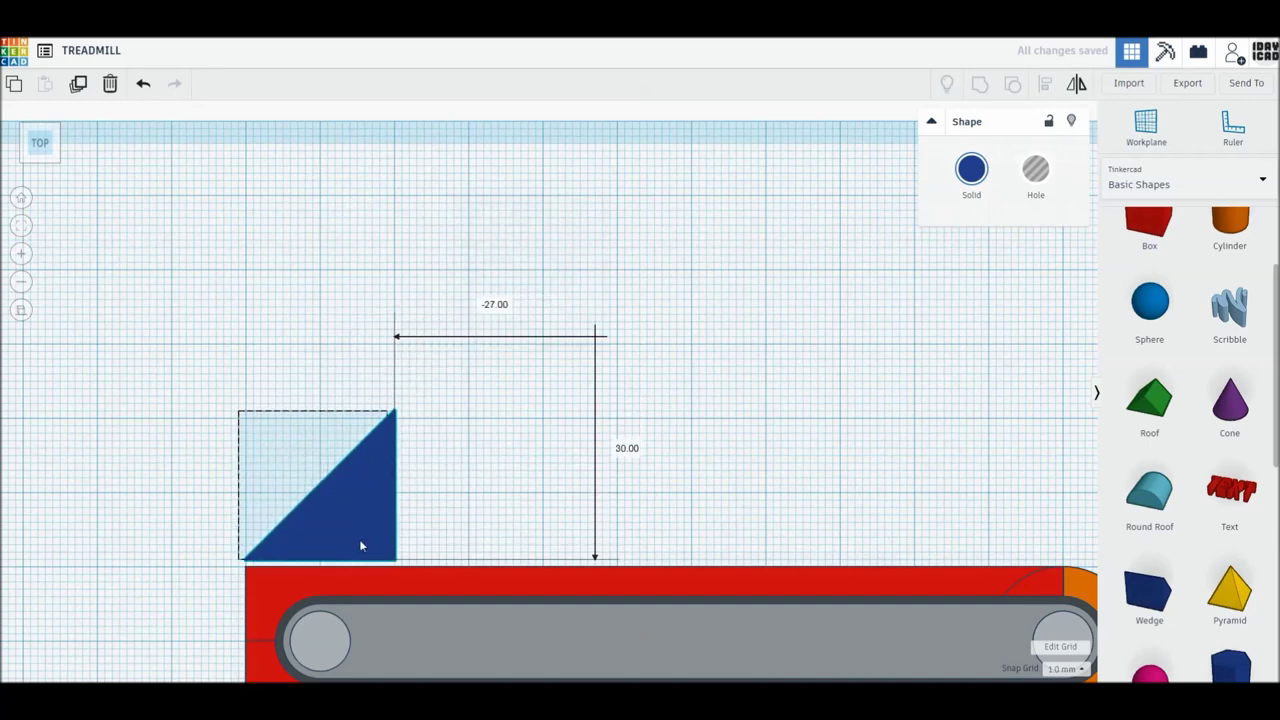
pyautogui.moveTo(361, 548); pyautogui.dragTo(361, 555)
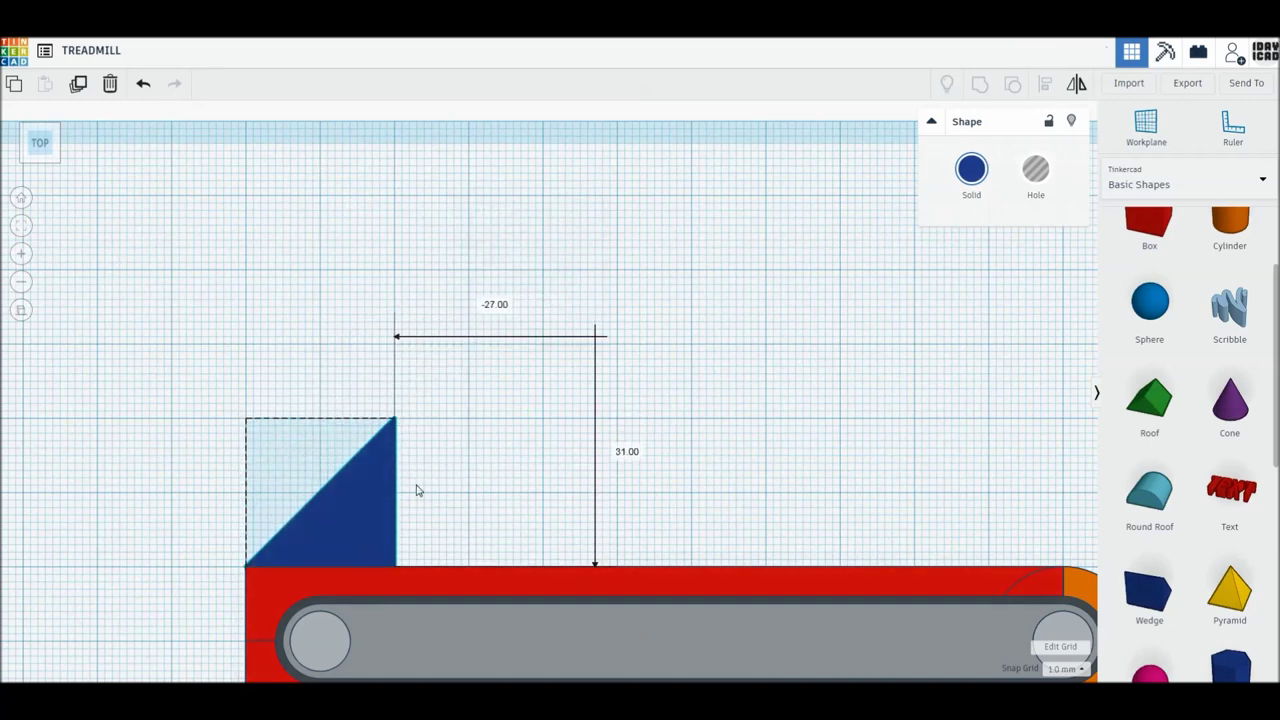
pyautogui.moveTo(395, 420); pyautogui.dragTo(320, 203)
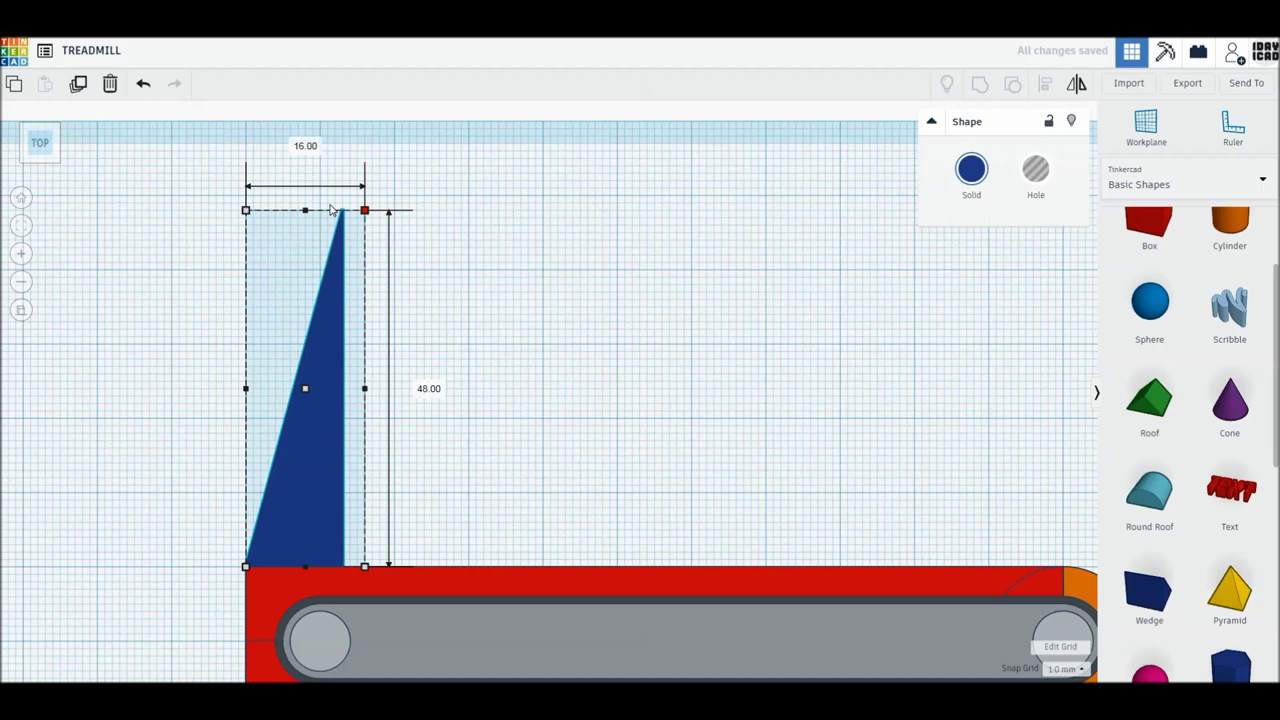
pyautogui.moveTo(320, 235); pyautogui.dragTo(320, 195)
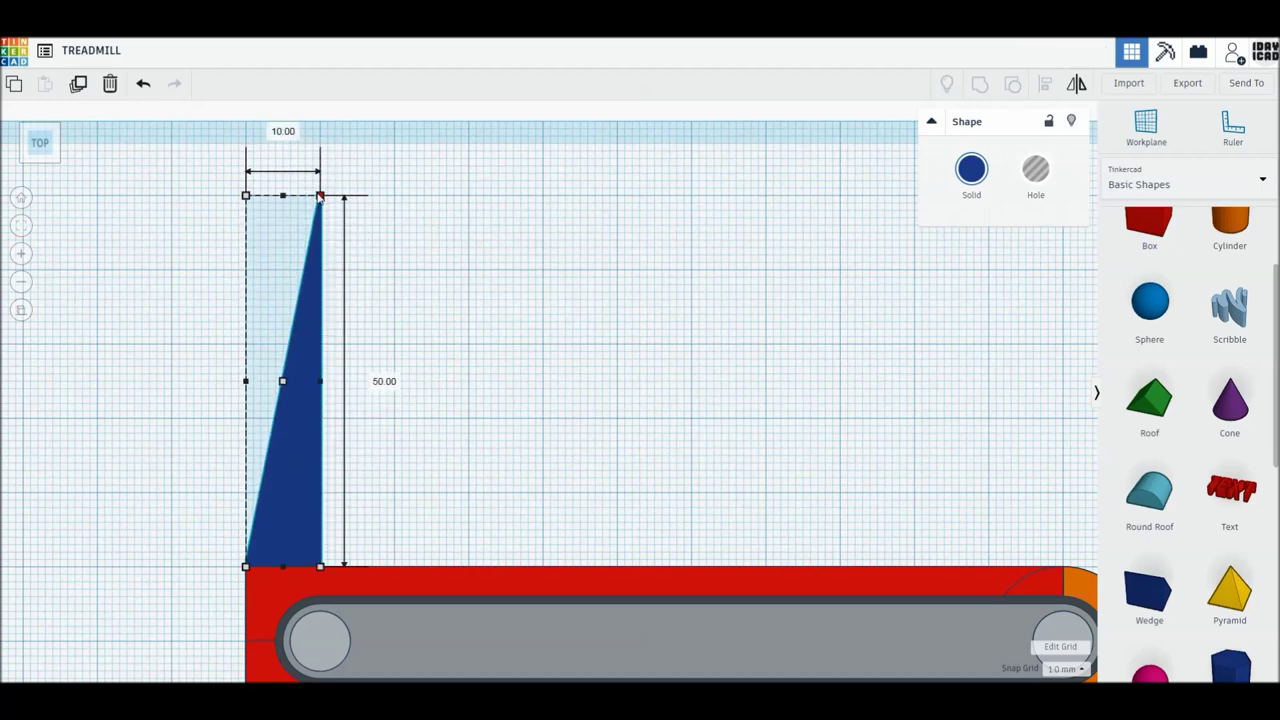
# - Duplicate the wedge, slide the copy alongside and mirror it into a slanted bar
pyautogui.click(80, 88)
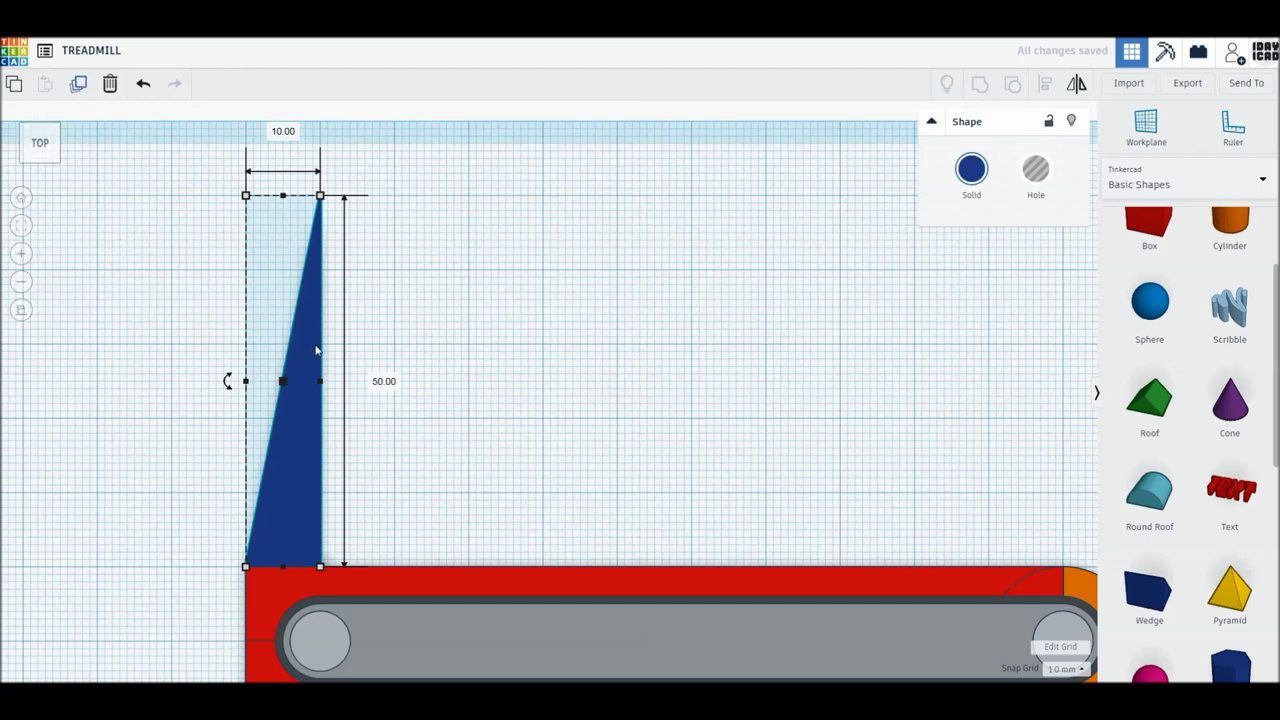
pyautogui.moveTo(337, 351); pyautogui.dragTo(385, 352)
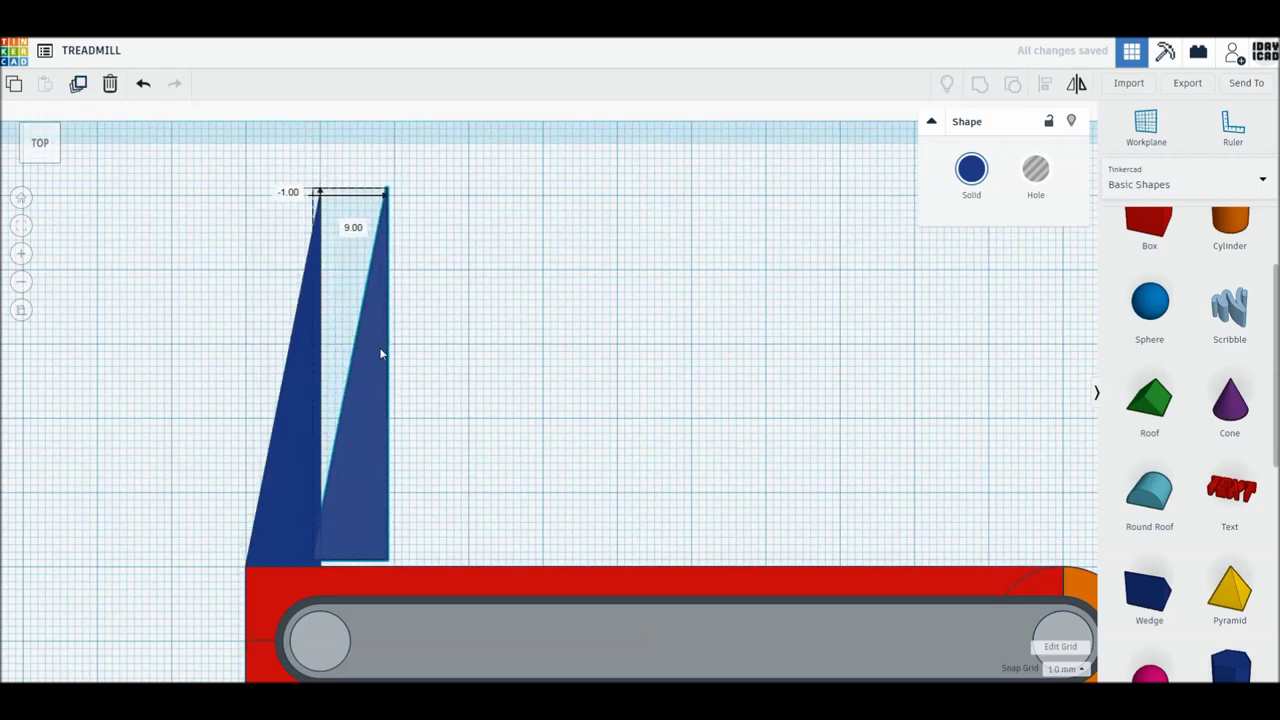
pyautogui.press('m')
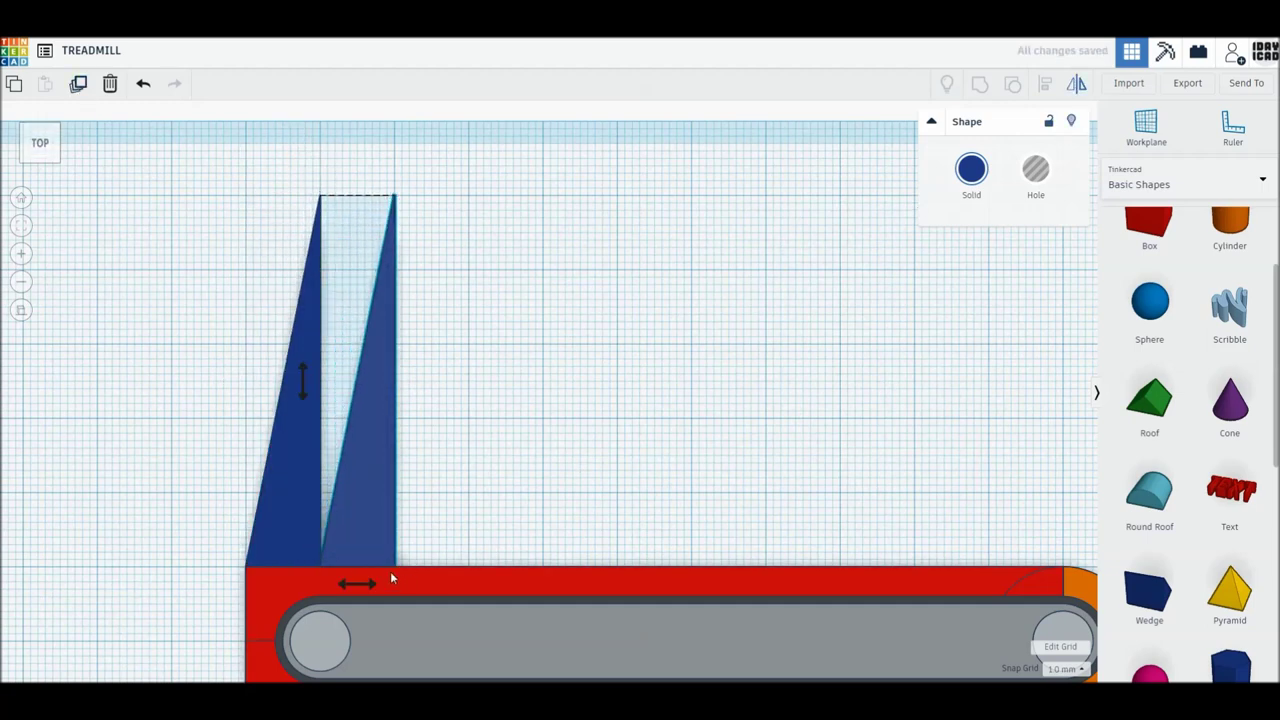
pyautogui.click(358, 584)
pyautogui.click(494, 406)
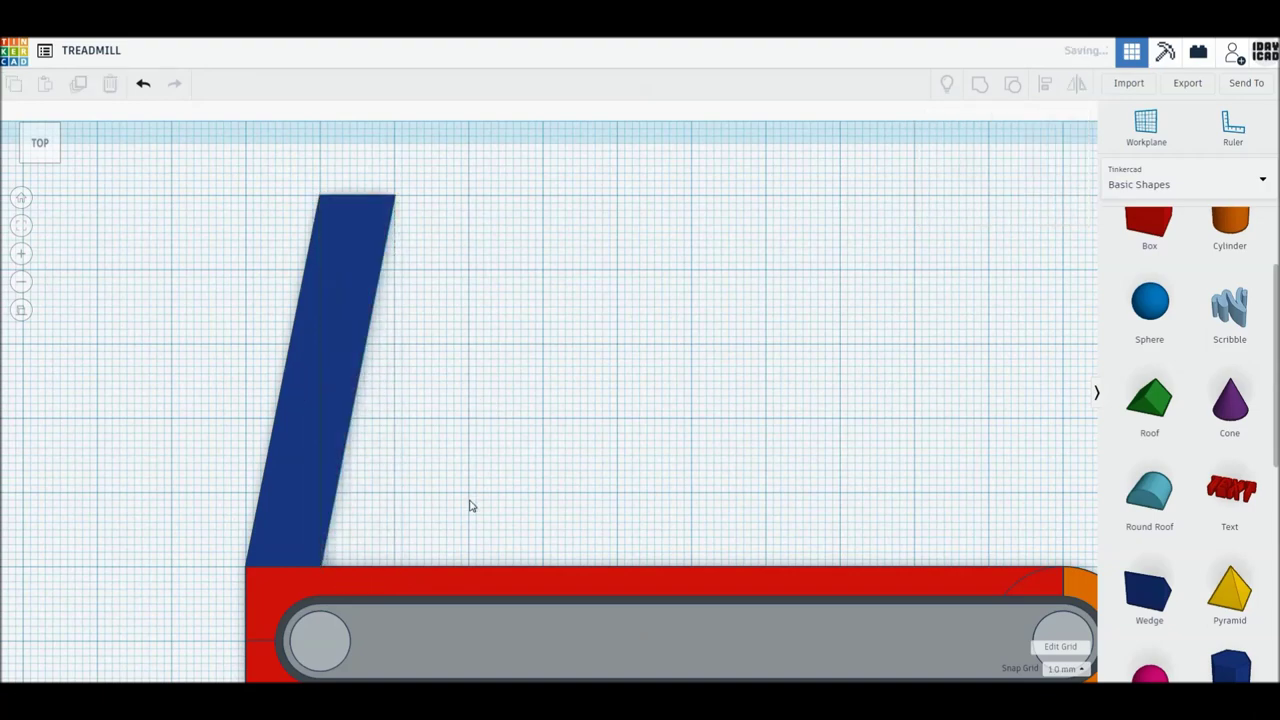
pyautogui.scroll(-2, 475, 445)
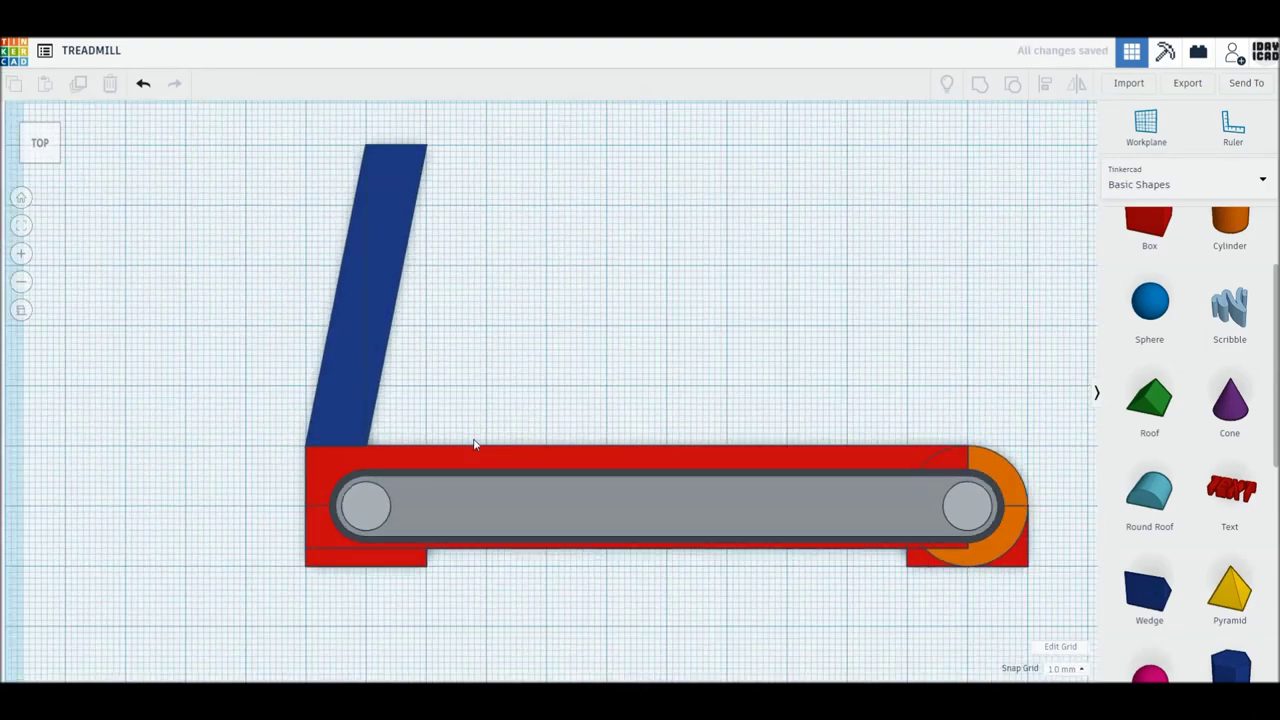
# - Group the left roller, red base frame, blue upright, orange arc and feet into one shape
pyautogui.moveTo(594, 449); pyautogui.dragTo(511, 514, button='middle')
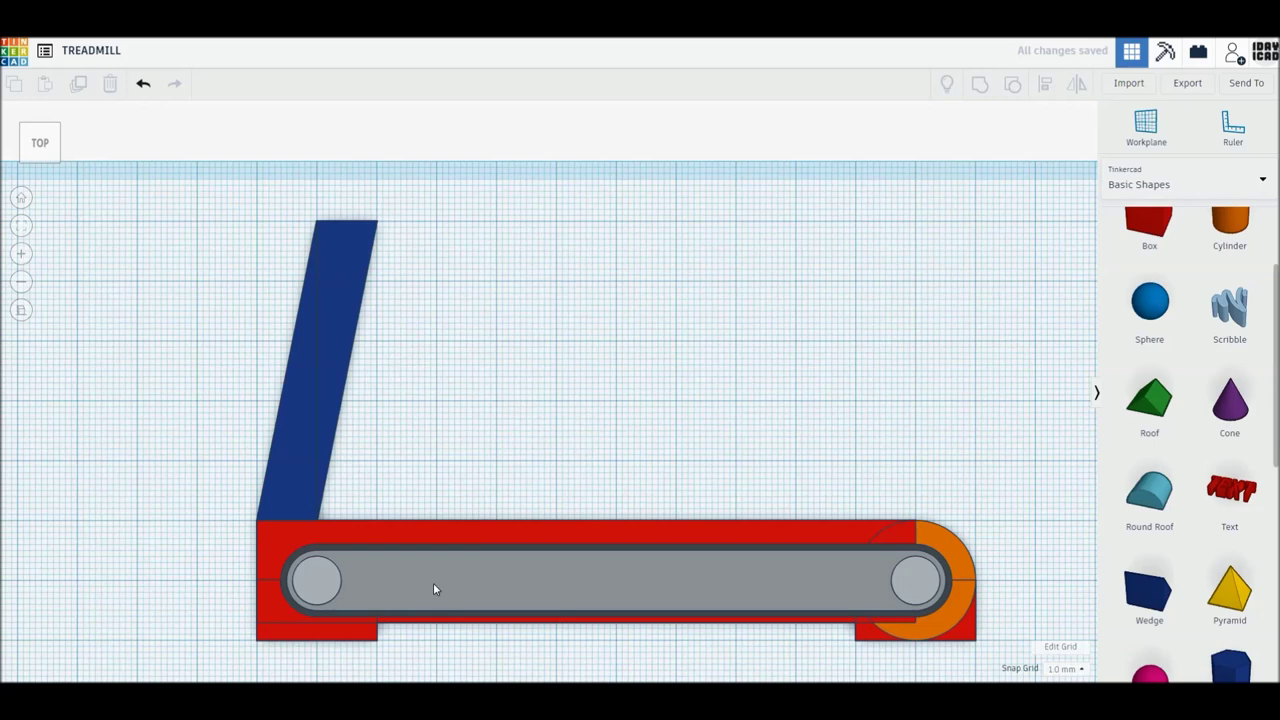
pyautogui.click(322, 594)
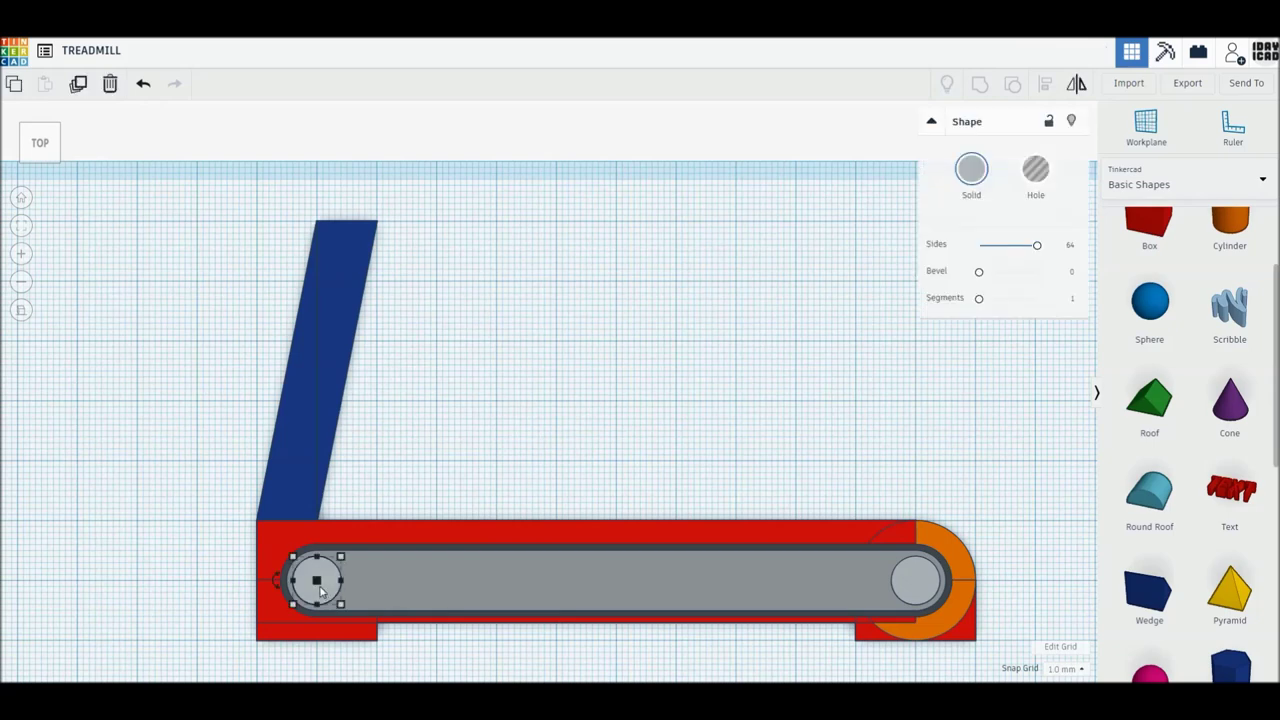
pyautogui.click(299, 538)
pyautogui.keyDown('shift'); pyautogui.click(340, 380); pyautogui.keyUp('shift')
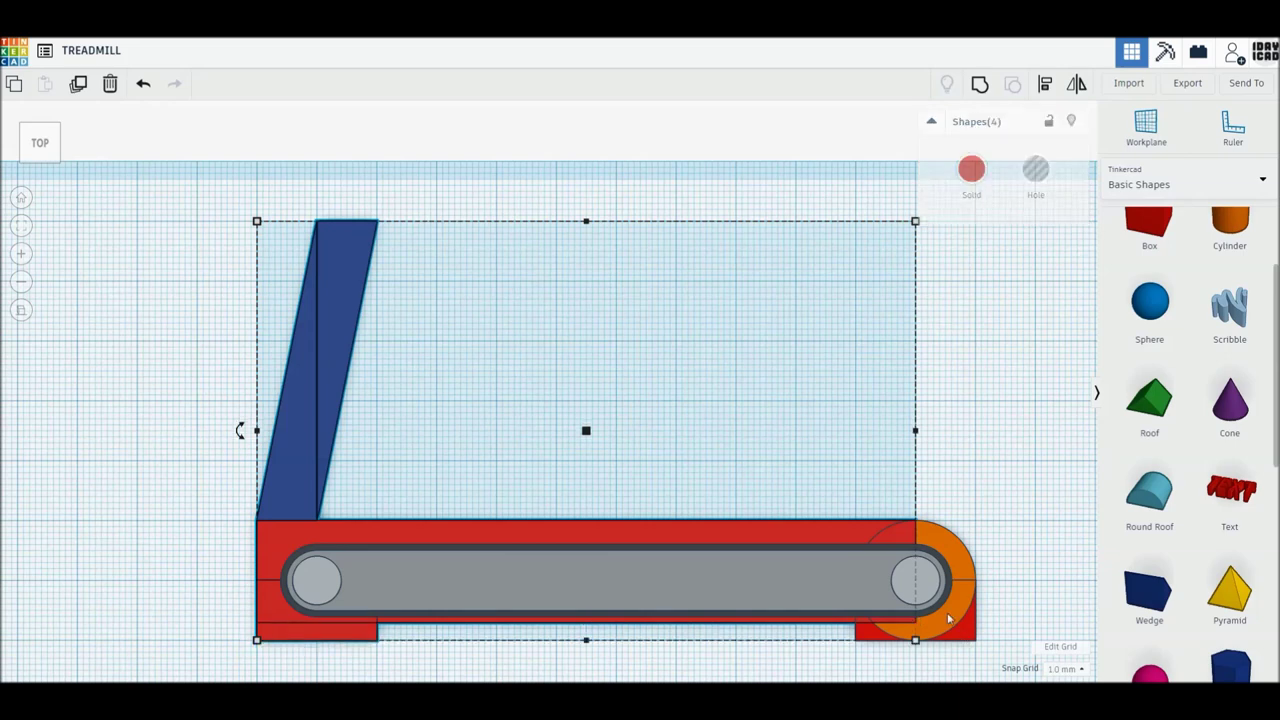
pyautogui.keyDown('shift'); pyautogui.click(960, 572); pyautogui.keyUp('shift')
pyautogui.keyDown('shift'); pyautogui.click(968, 632); pyautogui.keyUp('shift')
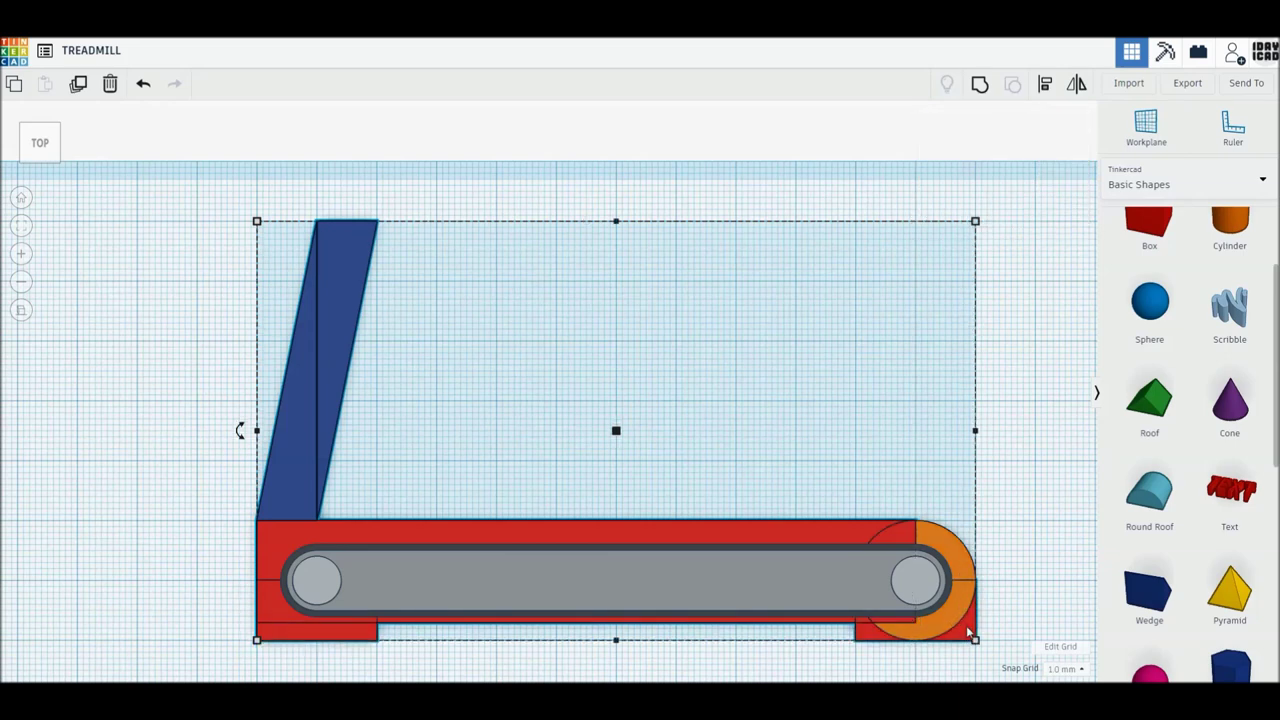
pyautogui.click(980, 86)
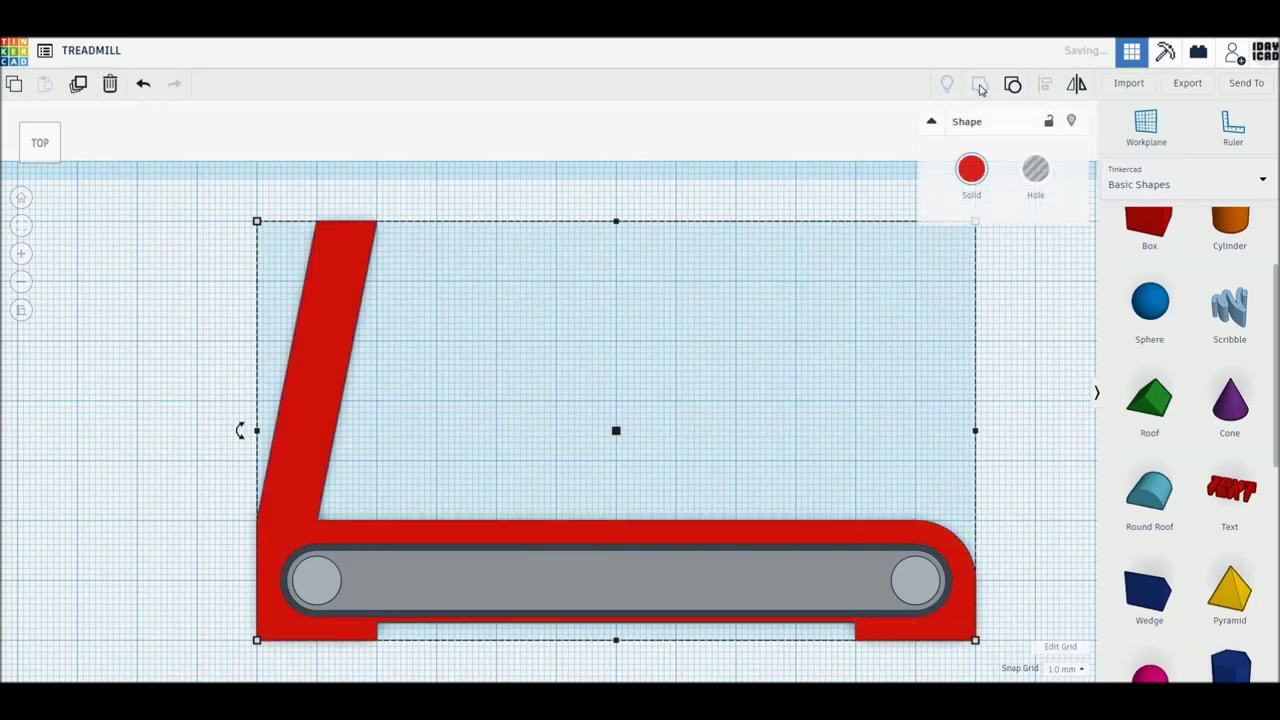
# - Colour the grouped frame light grey
pyautogui.click(970, 172)
pyautogui.click(1203, 297)
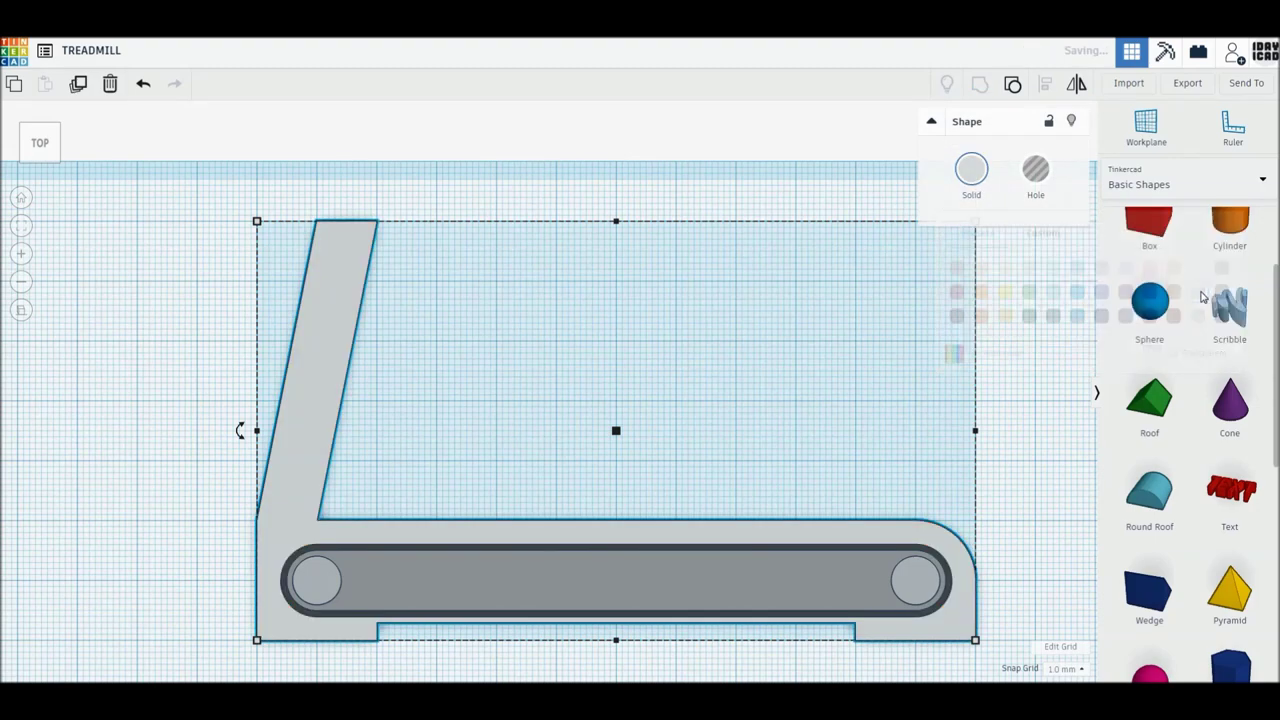
pyautogui.scroll(-2, 751, 391)
pyautogui.moveTo(749, 391)
pyautogui.mouseDown(button='right')
pyautogui.moveTo(736, 429)
pyautogui.moveTo(598, 516)
pyautogui.mouseUp(button='right')
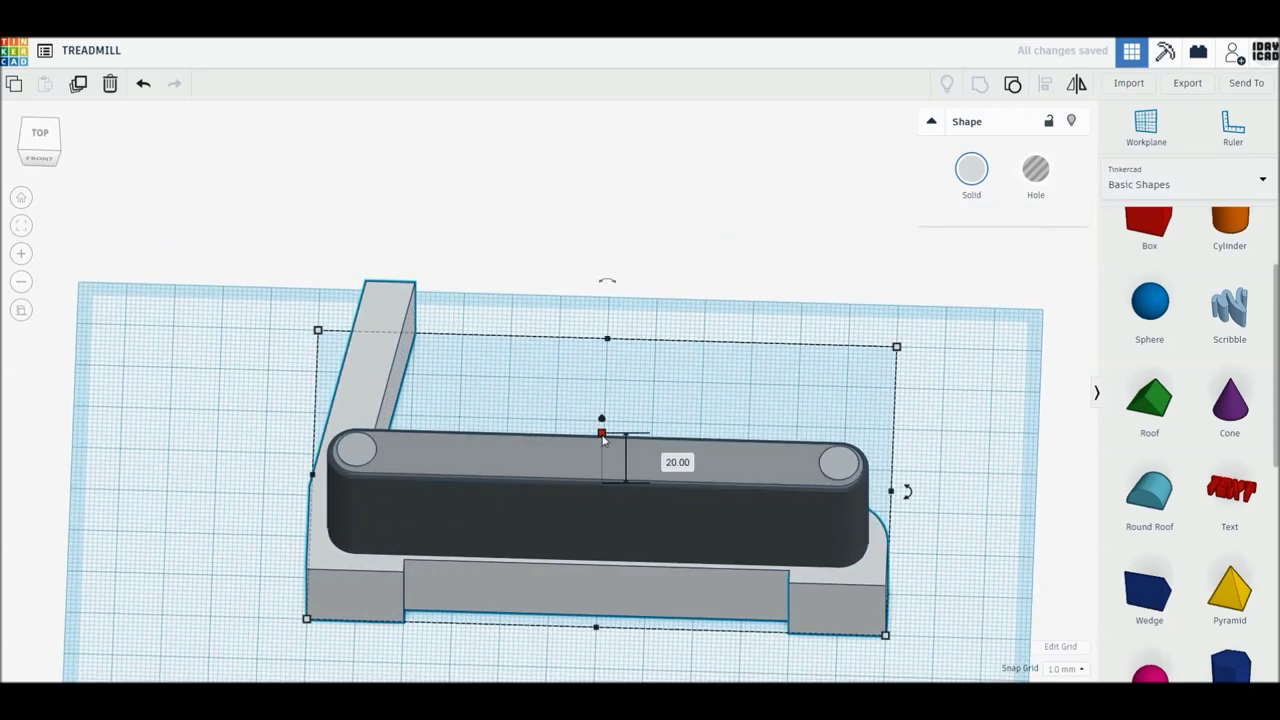
# - Set the dark belt box height to 5 mm and raise the four model shapes by 2 mm
pyautogui.click(692, 464)
pyautogui.write('5')
pyautogui.press('Return')
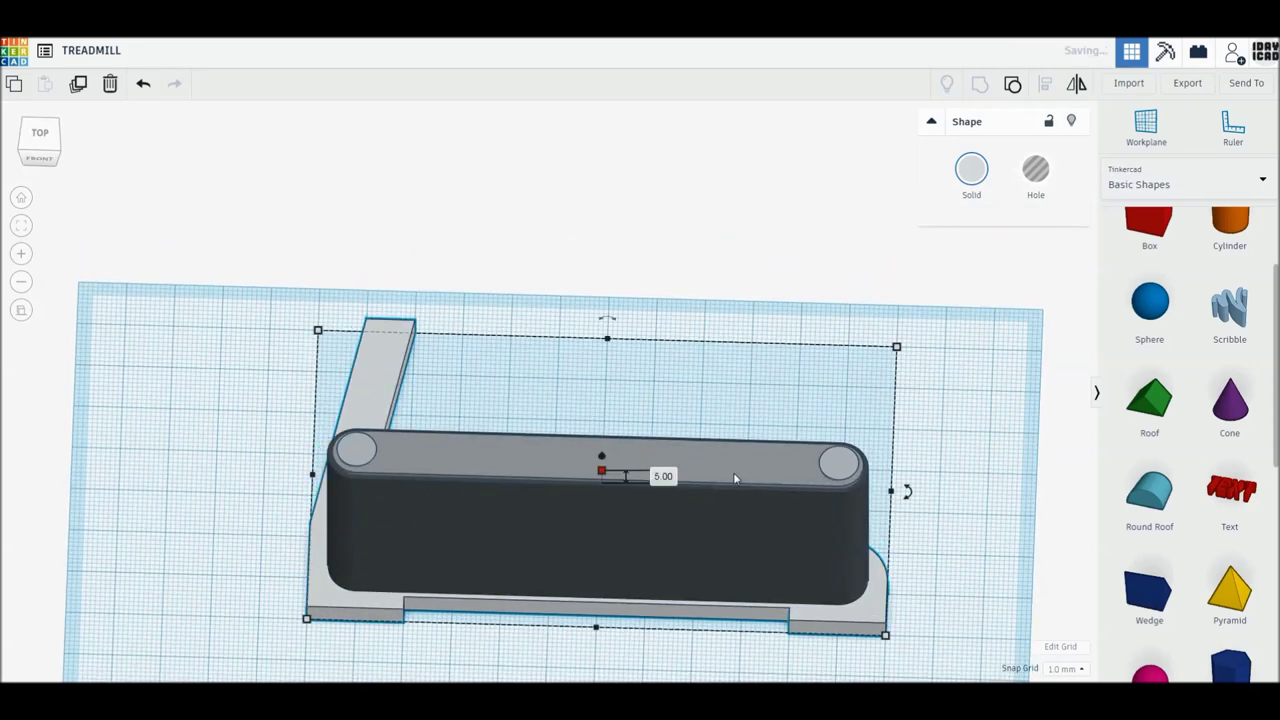
pyautogui.moveTo(829, 580)
pyautogui.mouseDown(button='right')
pyautogui.moveTo(823, 530)
pyautogui.moveTo(656, 503)
pyautogui.mouseUp(button='right')
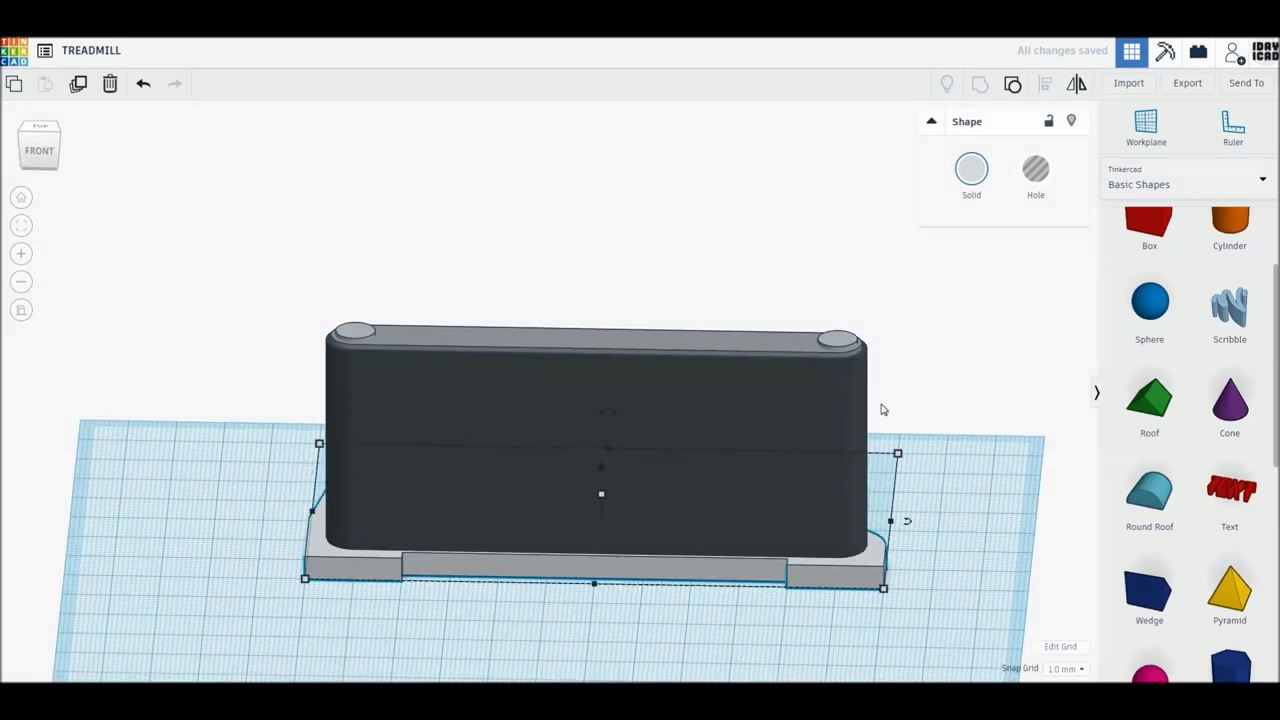
pyautogui.moveTo(904, 384); pyautogui.dragTo(348, 294)
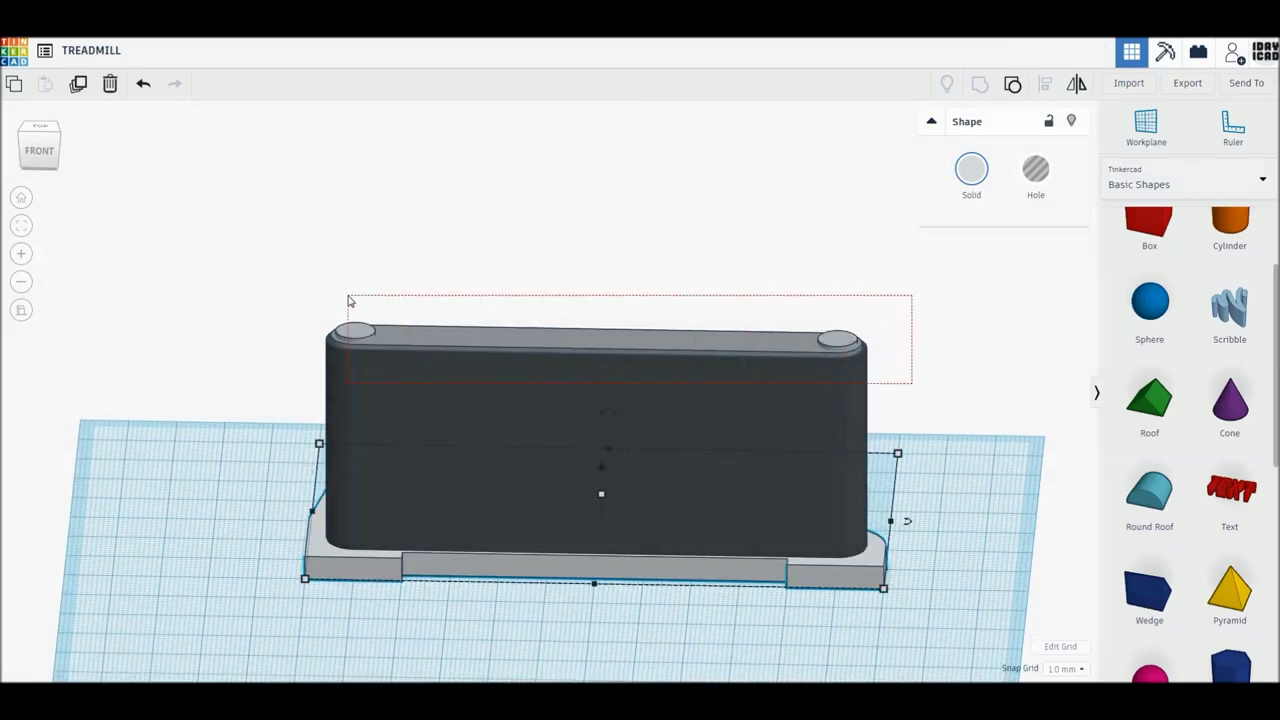
pyautogui.moveTo(596, 307); pyautogui.dragTo(596, 287)
pyautogui.moveTo(595, 287); pyautogui.dragTo(614, 392, button='right')
pyautogui.click(894, 537)
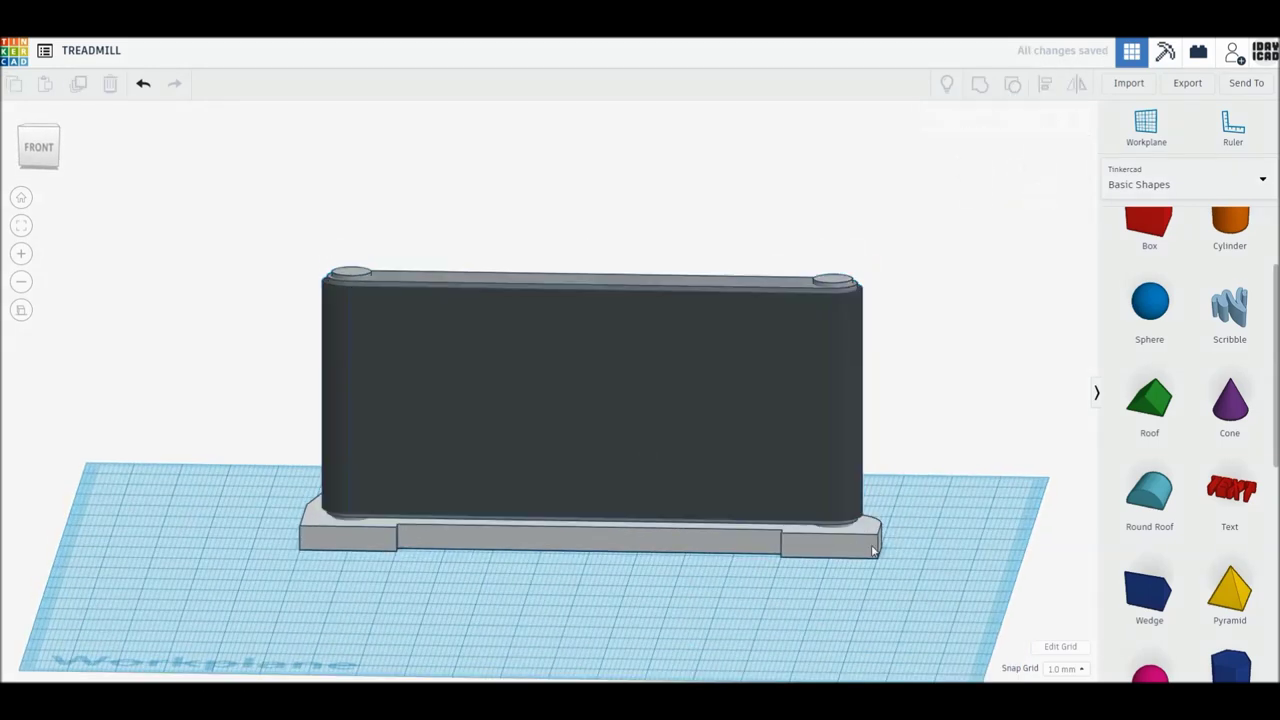
# - Lift the grey base plate copy up to 57 mm as a top plate
pyautogui.click(857, 546)
pyautogui.click(965, 166)
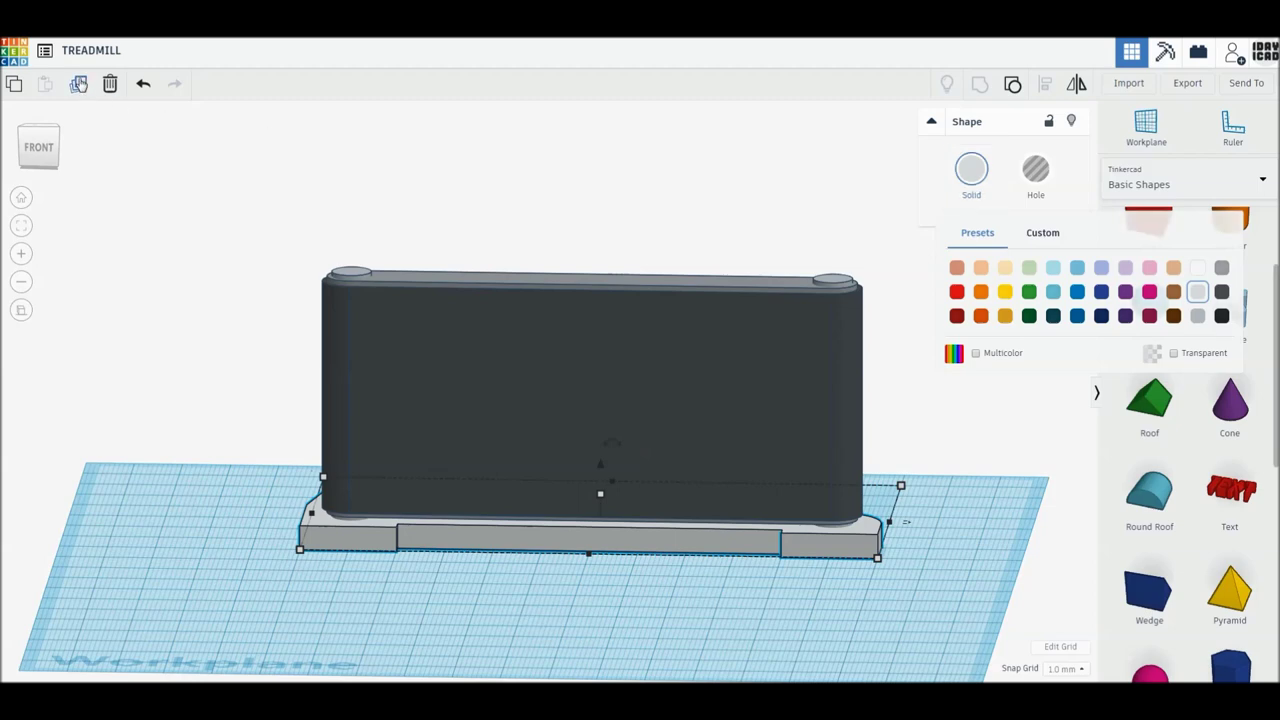
pyautogui.moveTo(600, 463); pyautogui.dragTo(600, 207)
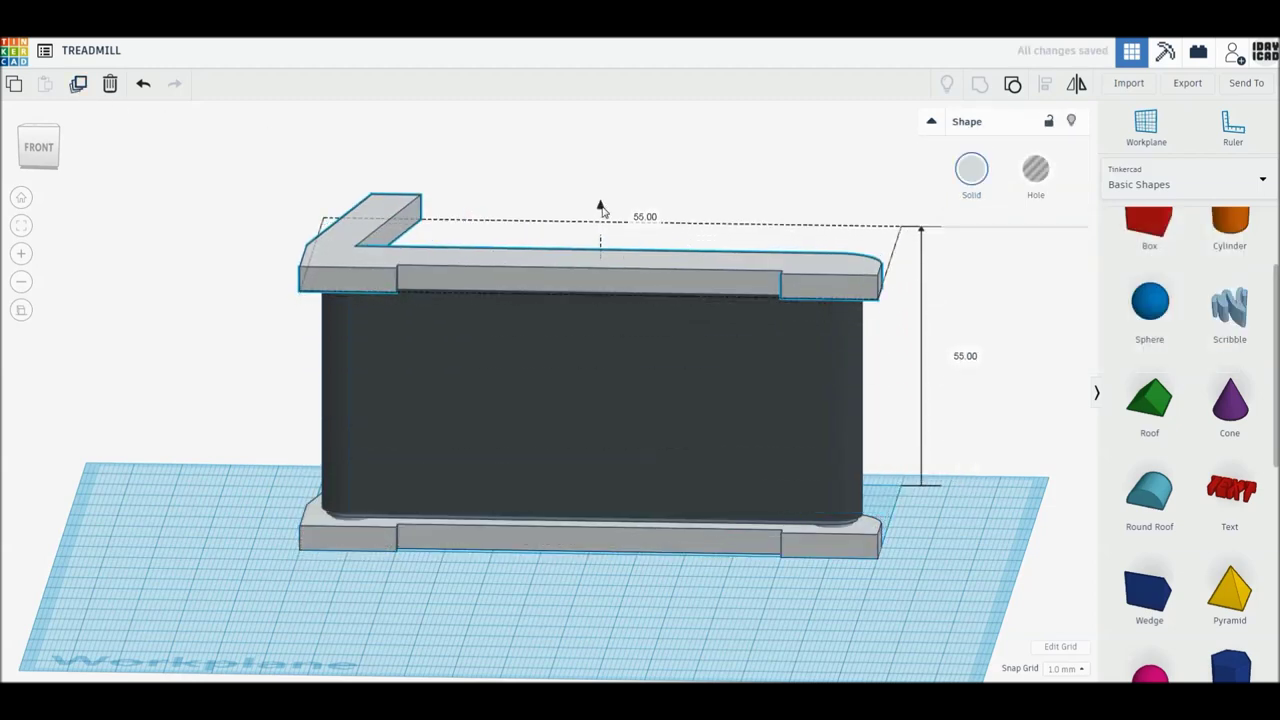
pyautogui.moveTo(604, 206)
pyautogui.mouseDown(button='right')
pyautogui.moveTo(660, 350)
pyautogui.moveTo(649, 354)
pyautogui.mouseUp(button='right')
pyautogui.moveTo(602, 272); pyautogui.dragTo(600, 286, button='right')
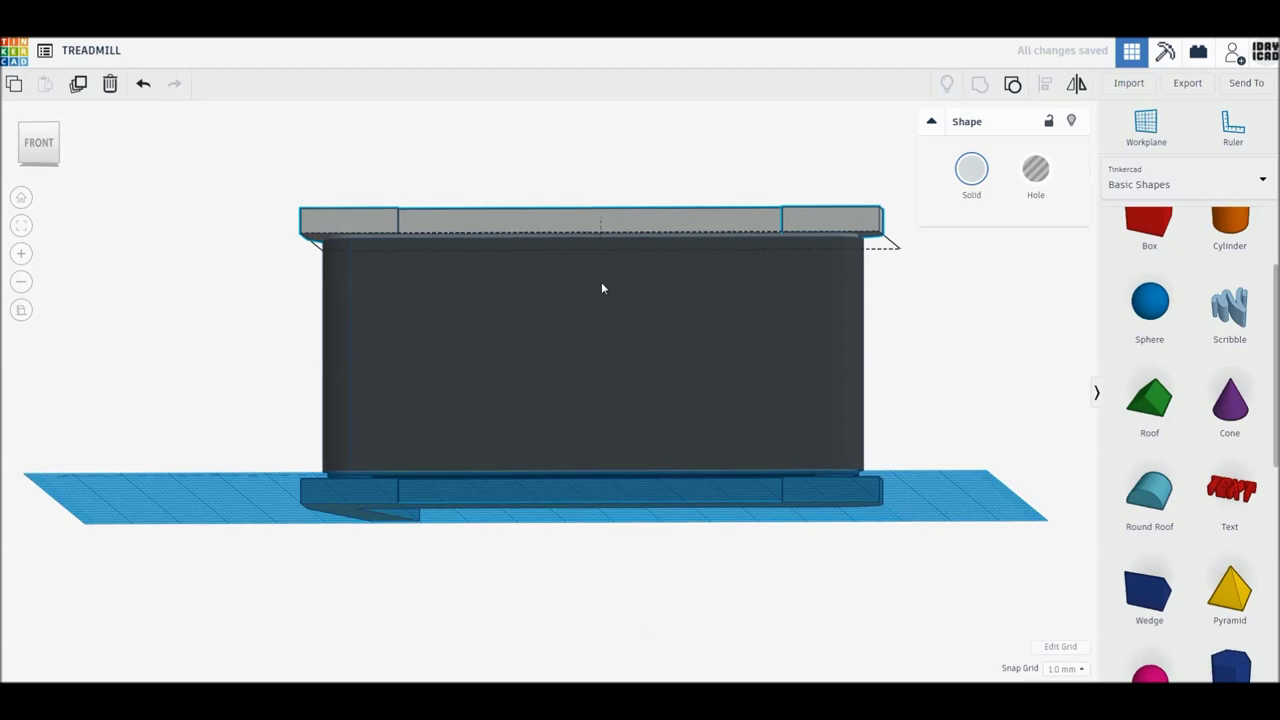
pyautogui.moveTo(601, 191); pyautogui.dragTo(602, 188)
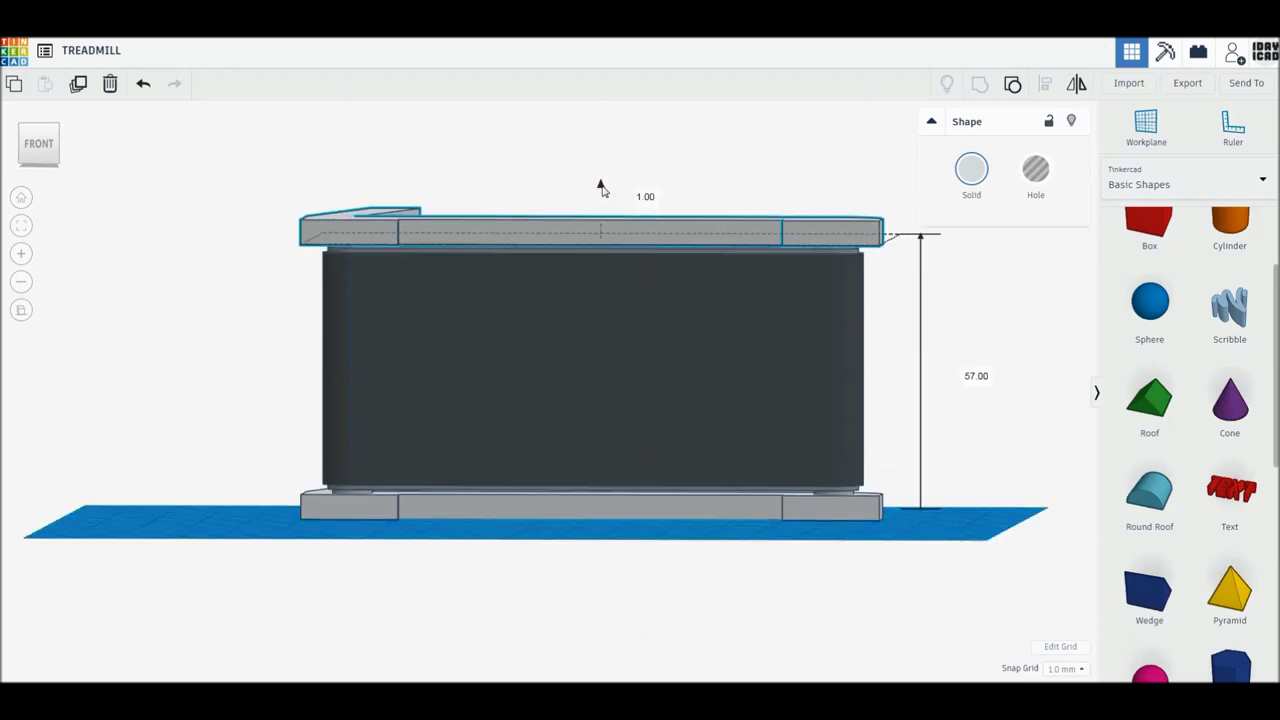
pyautogui.moveTo(659, 312); pyautogui.dragTo(659, 454, button='right')
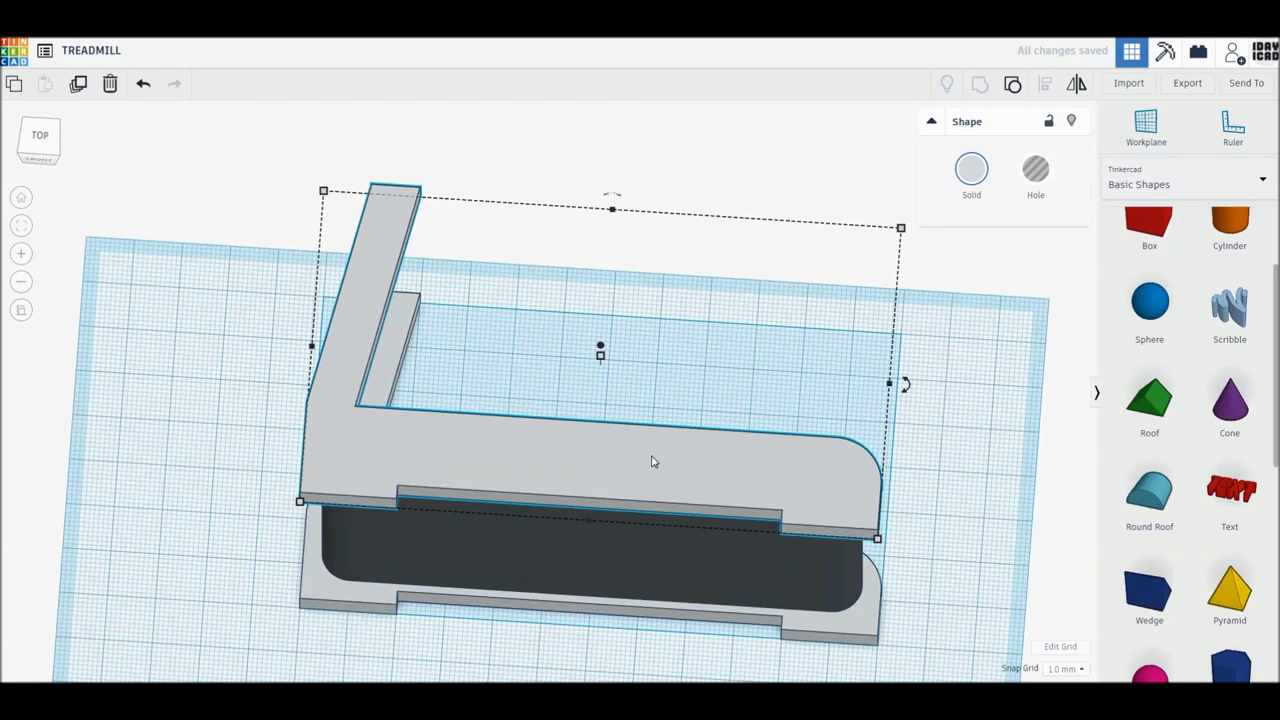
pyautogui.moveTo(655, 390); pyautogui.dragTo(649, 287, button='middle')
# - Move all six treadmill parts together down the workplane into alignment
pyautogui.hotkey('ctrl', 'a')
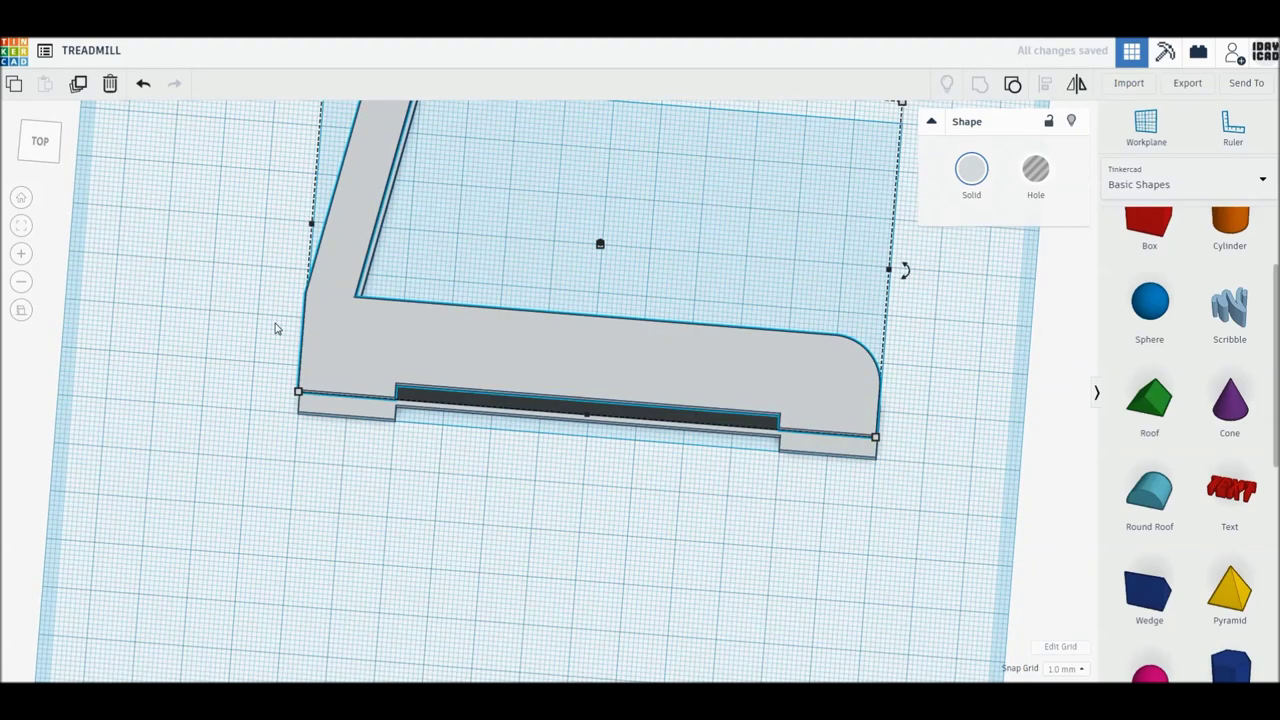
pyautogui.moveTo(476, 376); pyautogui.dragTo(459, 562)
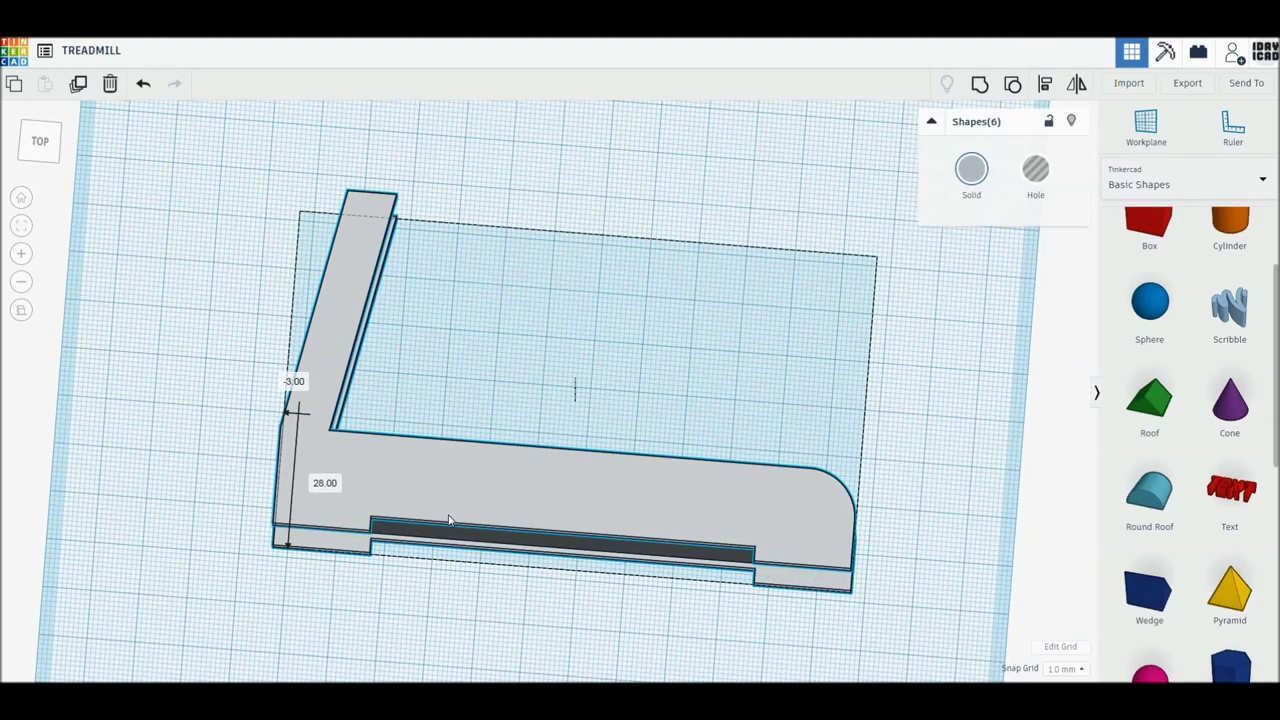
pyautogui.moveTo(459, 562); pyautogui.dragTo(462, 569)
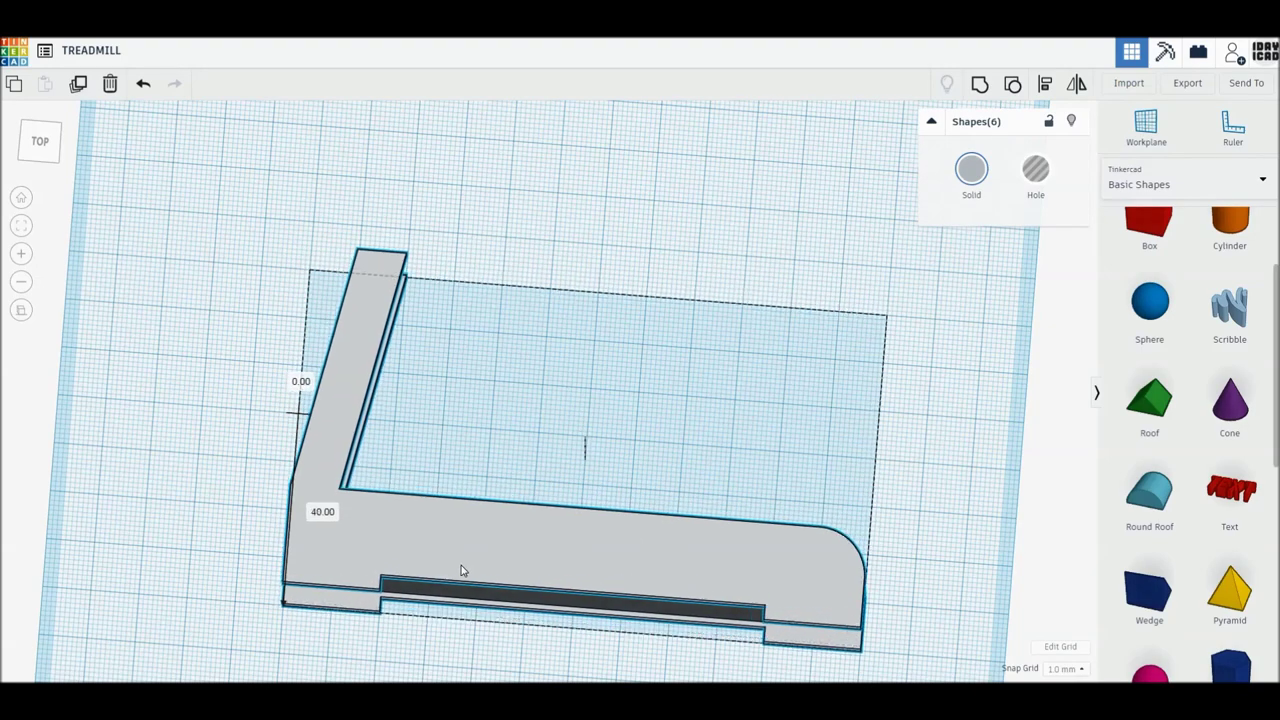
pyautogui.click(200, 360)
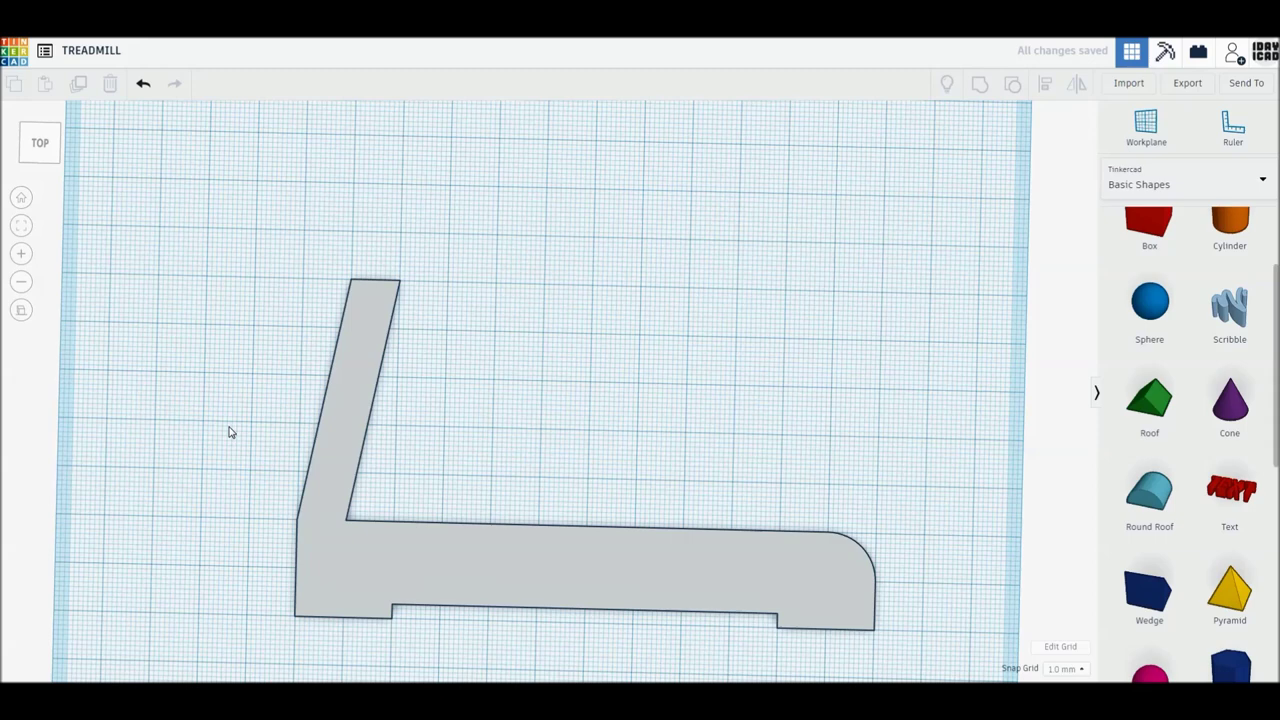
pyautogui.click(1149, 228)
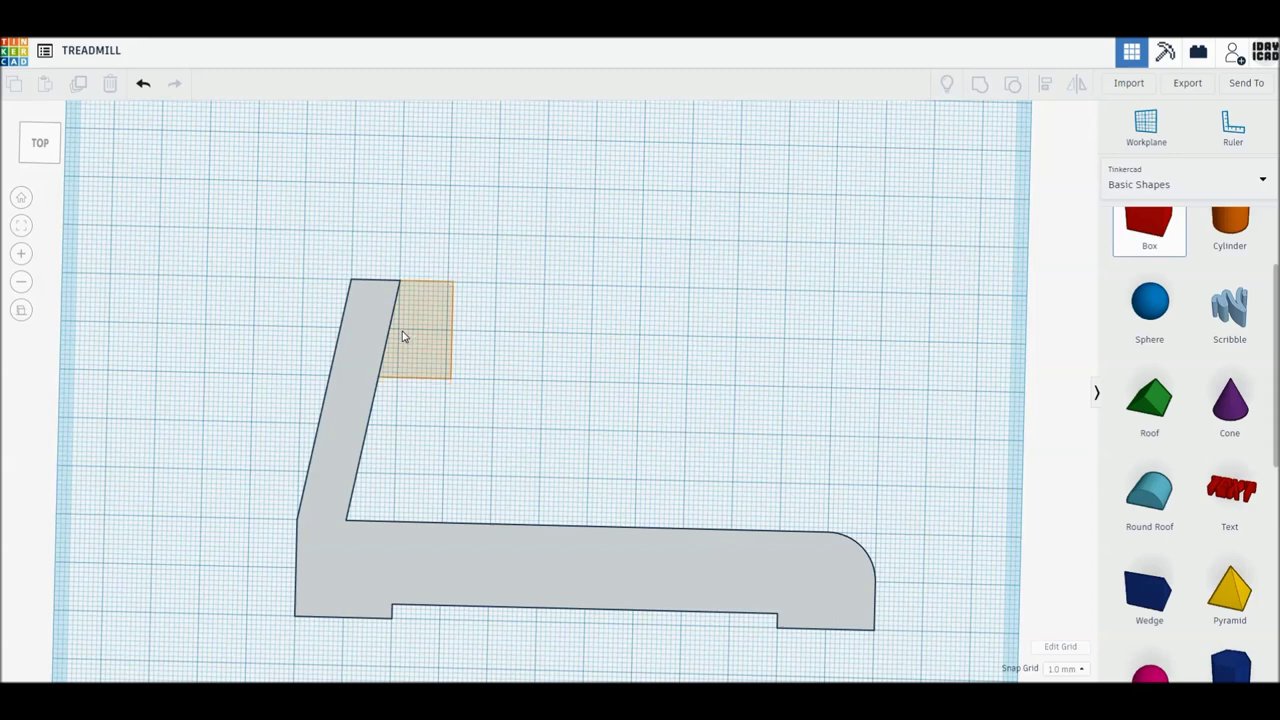
# - Add a red box beside the console post sized 40 × 4 mm and 7 mm tall
pyautogui.click(447, 381)
pyautogui.moveTo(448, 378)
pyautogui.mouseDown()
pyautogui.moveTo(567, 300)
pyautogui.moveTo(563, 318)
pyautogui.moveTo(544, 313)
pyautogui.mouseUp()
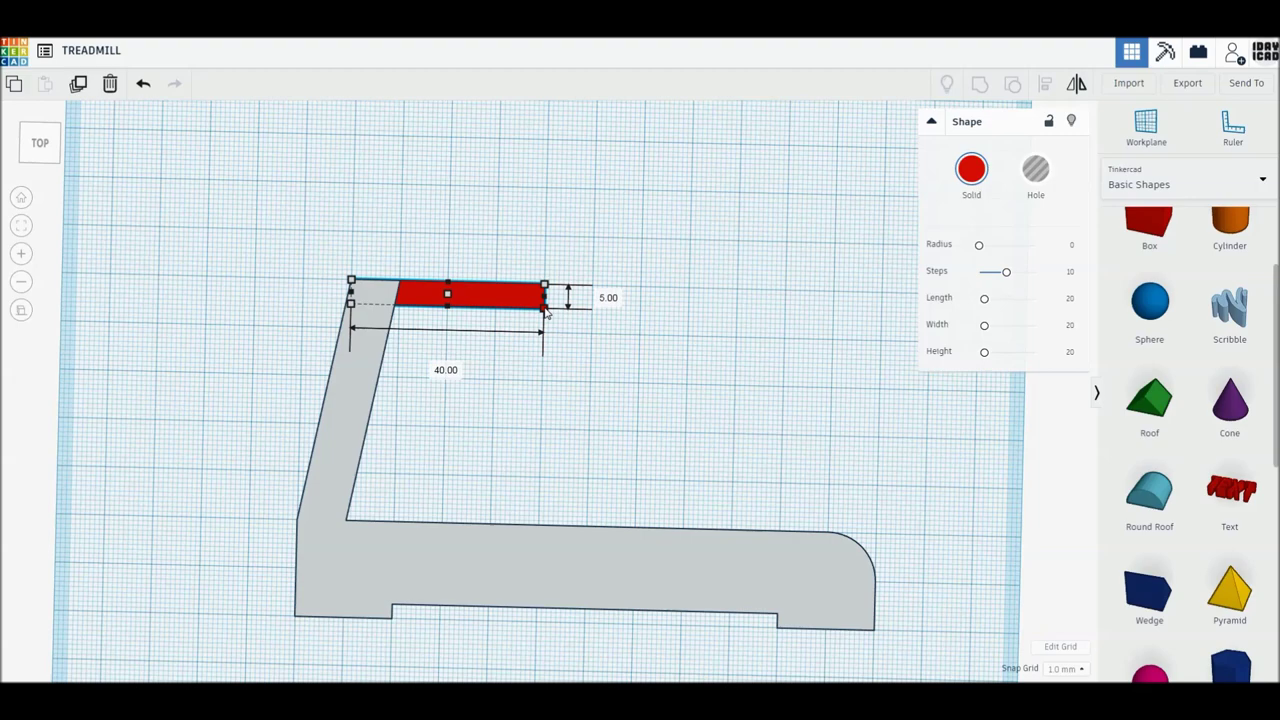
pyautogui.moveTo(546, 312); pyautogui.dragTo(543, 308)
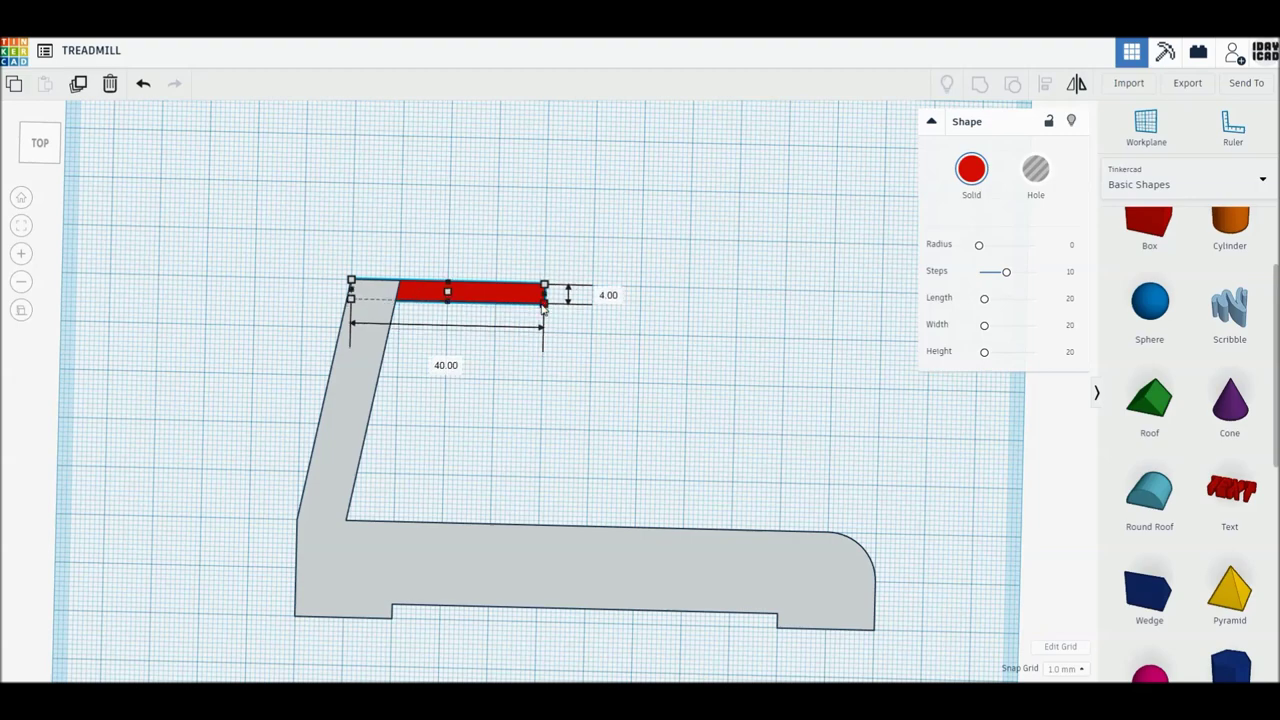
pyautogui.moveTo(580, 428); pyautogui.dragTo(473, 293, button='right')
pyautogui.moveTo(461, 272); pyautogui.dragTo(463, 302)
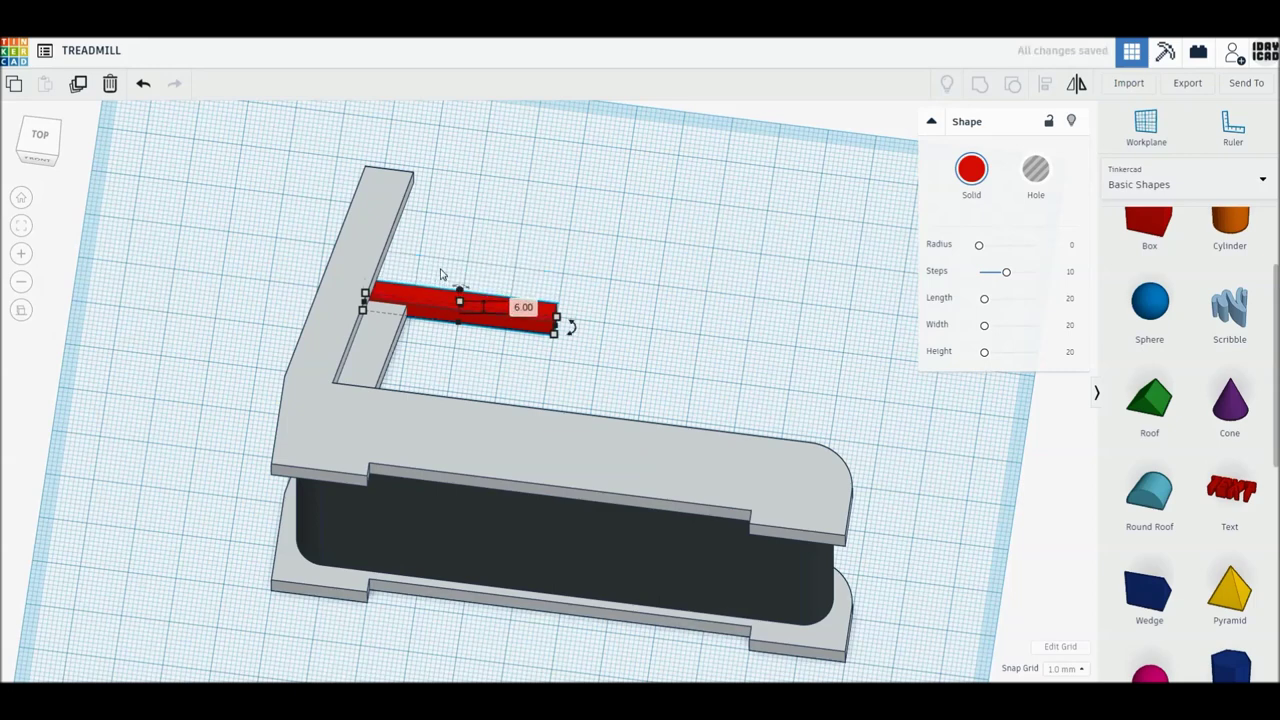
pyautogui.moveTo(459, 294); pyautogui.dragTo(457, 366)
pyautogui.moveTo(463, 305); pyautogui.dragTo(461, 304)
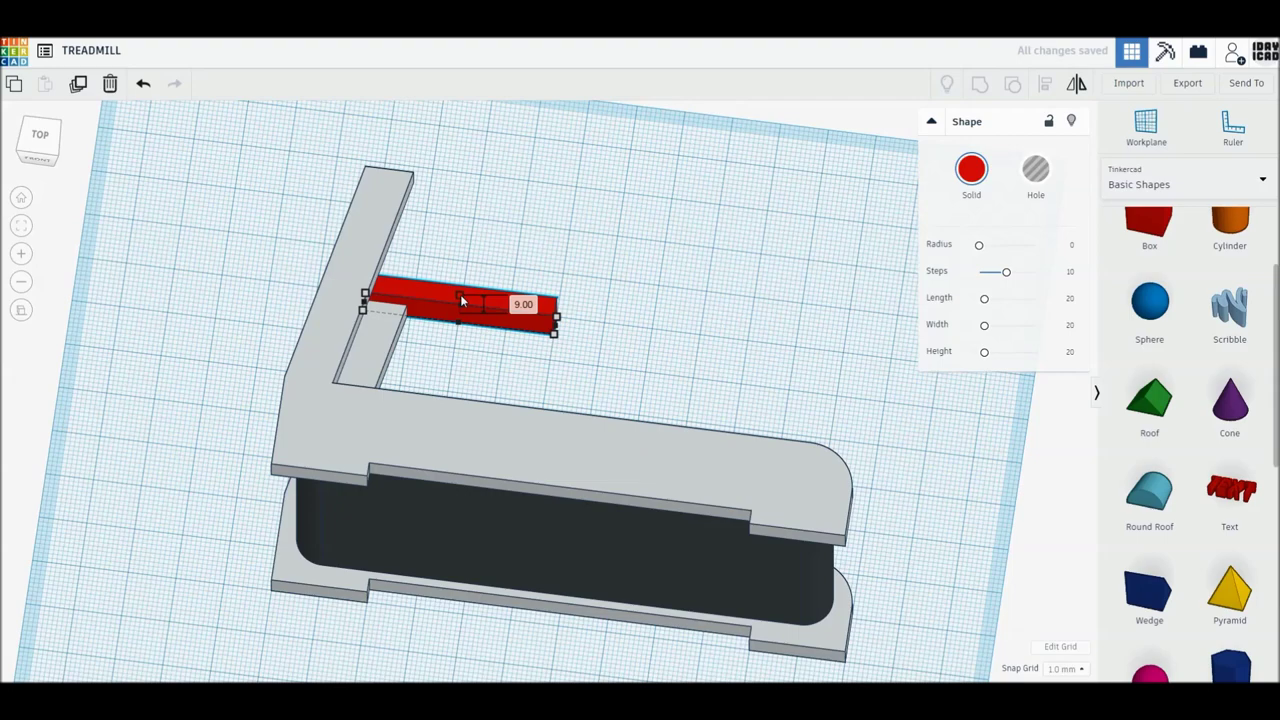
pyautogui.moveTo(460, 300); pyautogui.dragTo(460, 298)
pyautogui.click(521, 304)
pyautogui.write('7')
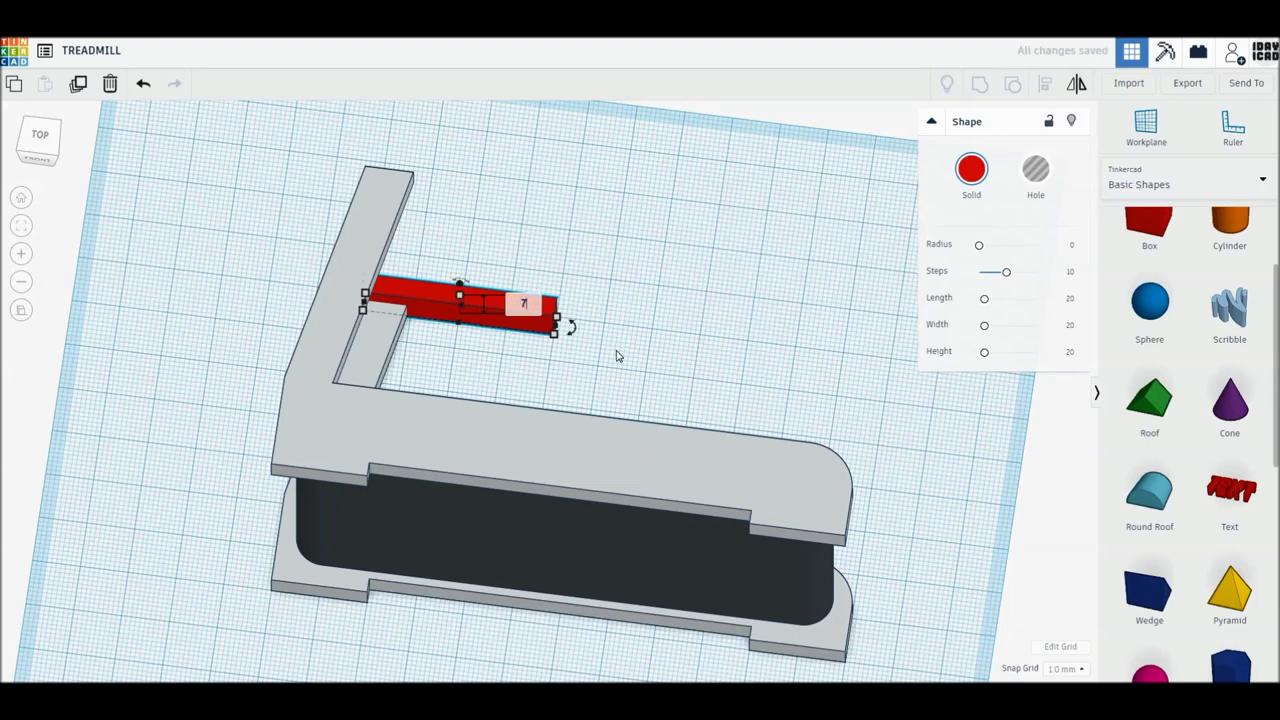
pyautogui.press('Return')
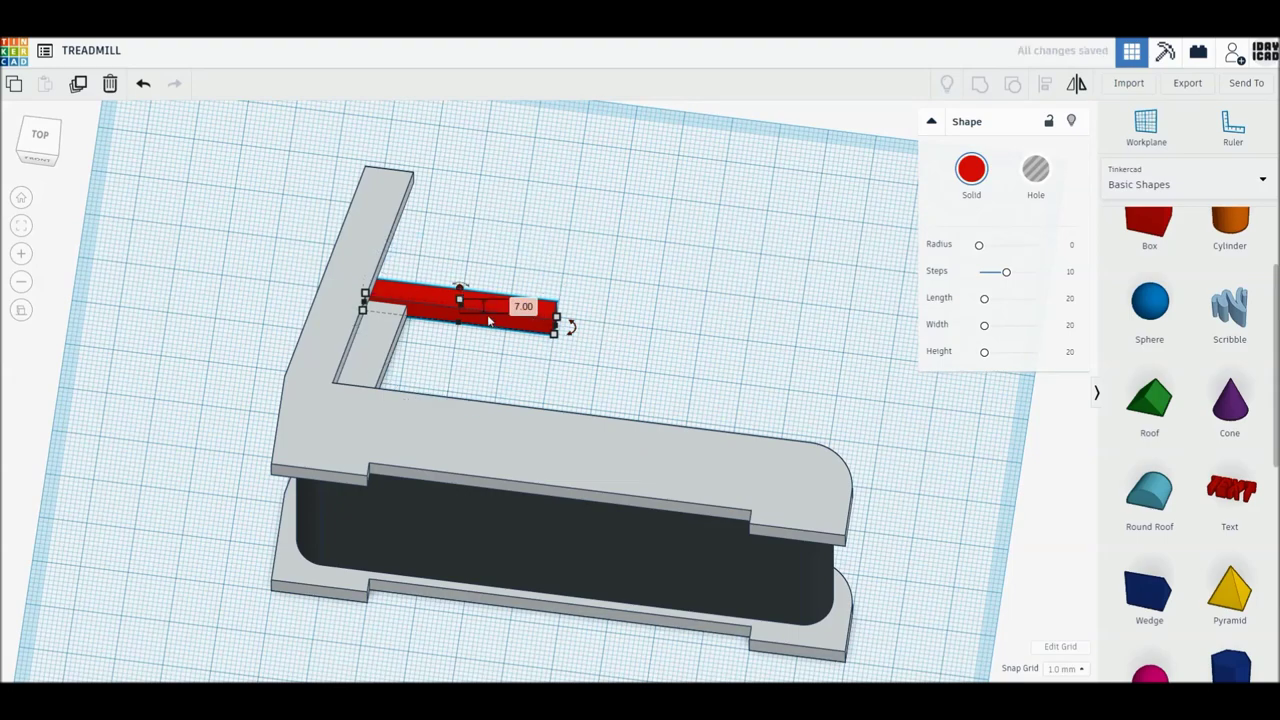
# - Slide the bar against the post and place a copy on the frame's far side
pyautogui.moveTo(489, 320); pyautogui.dragTo(478, 318, button='right')
pyautogui.moveTo(464, 296); pyautogui.dragTo(464, 299)
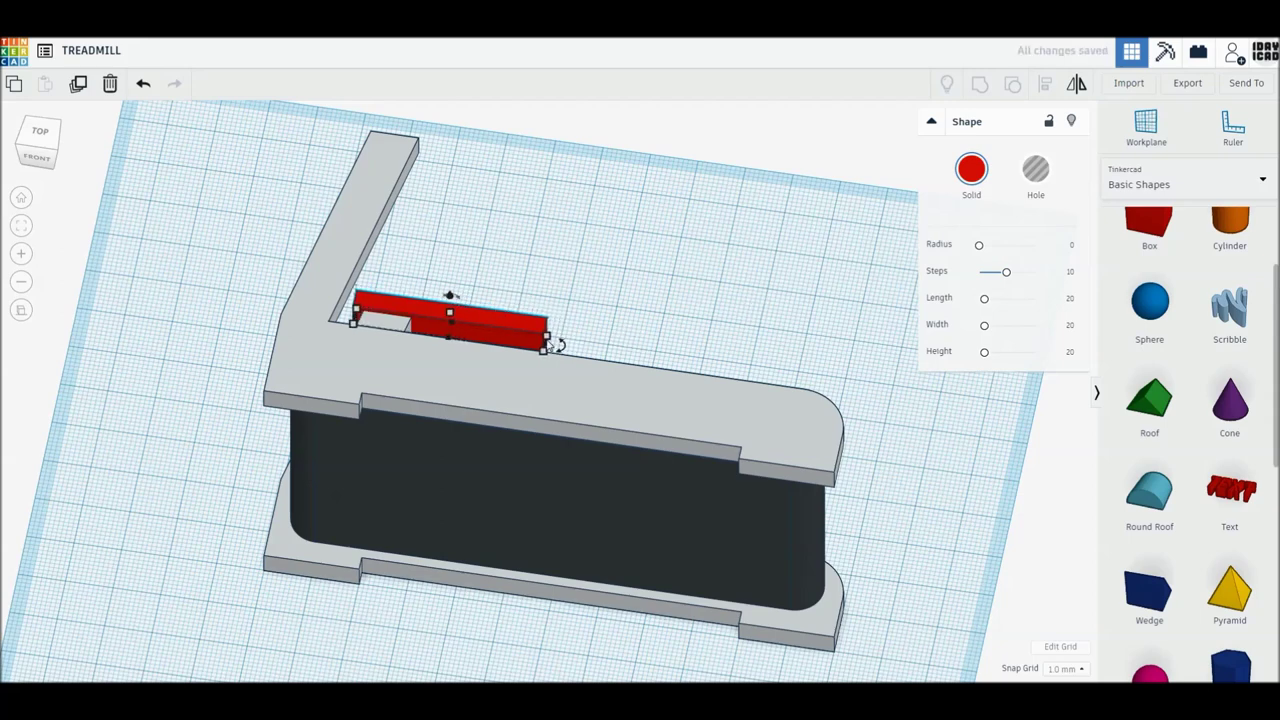
pyautogui.moveTo(506, 331); pyautogui.dragTo(452, 318)
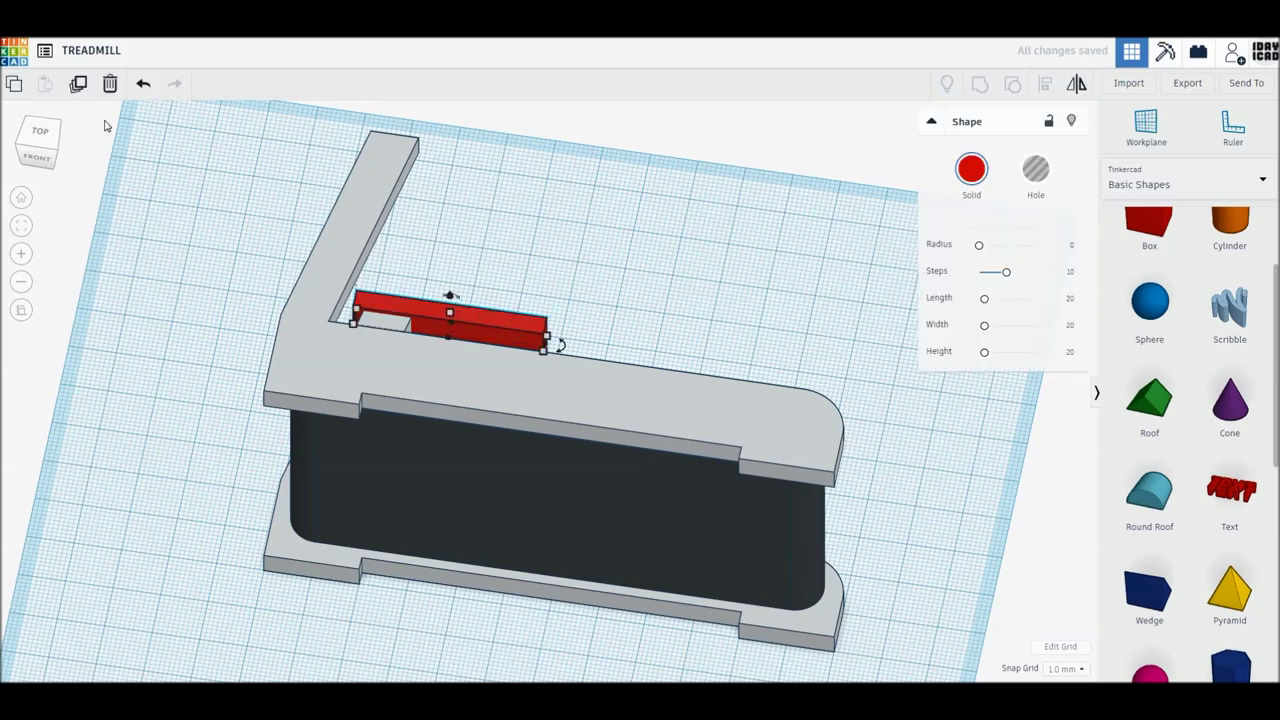
pyautogui.moveTo(452, 318); pyautogui.dragTo(449, 133)
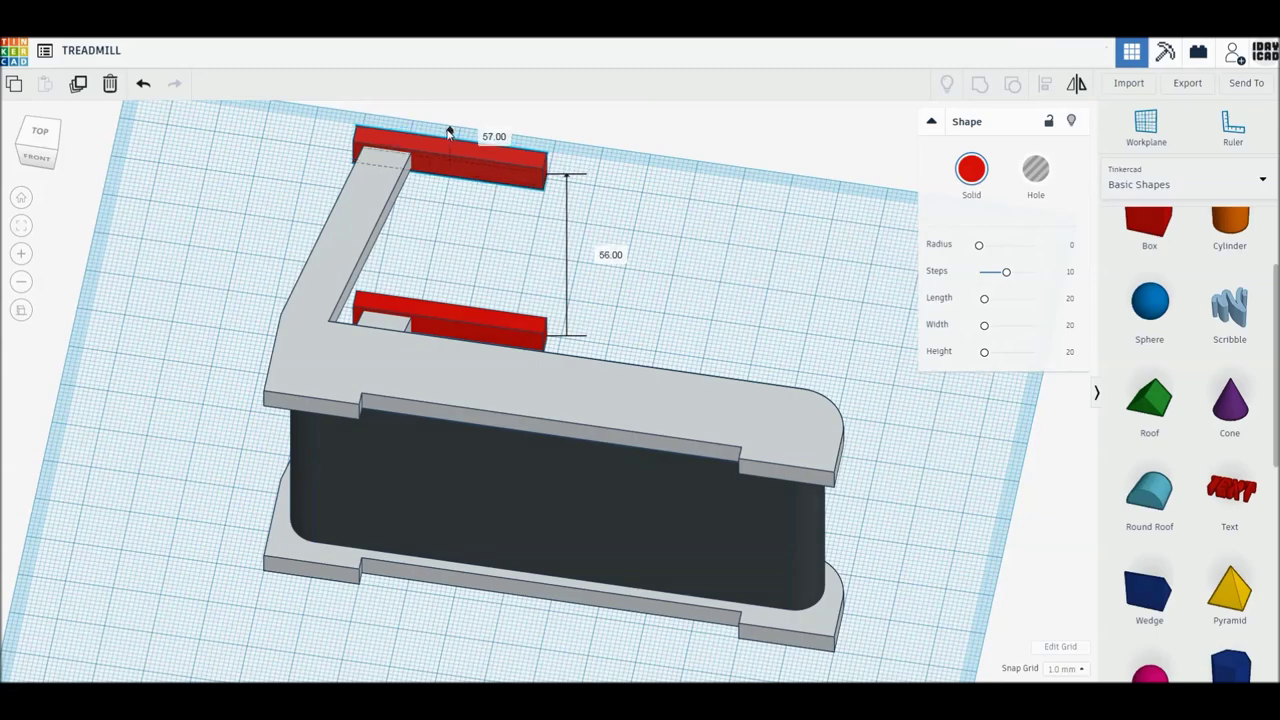
# - Recolour both red handlebars light grey
pyautogui.moveTo(303, 325)
pyautogui.mouseDown(button='right')
pyautogui.moveTo(463, 251)
pyautogui.moveTo(366, 389)
pyautogui.moveTo(360, 437)
pyautogui.mouseUp(button='right')
pyautogui.moveTo(554, 420); pyautogui.dragTo(460, 218)
pyautogui.click(978, 170)
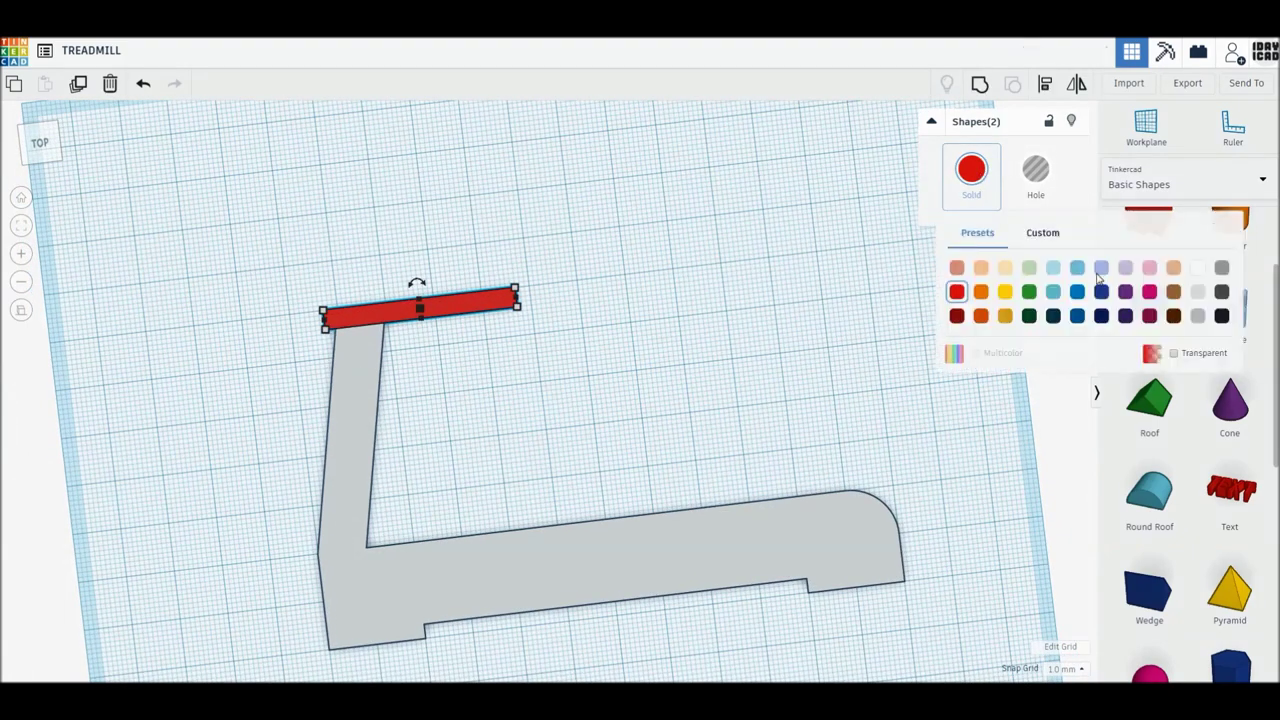
pyautogui.click(1197, 315)
pyautogui.click(677, 432)
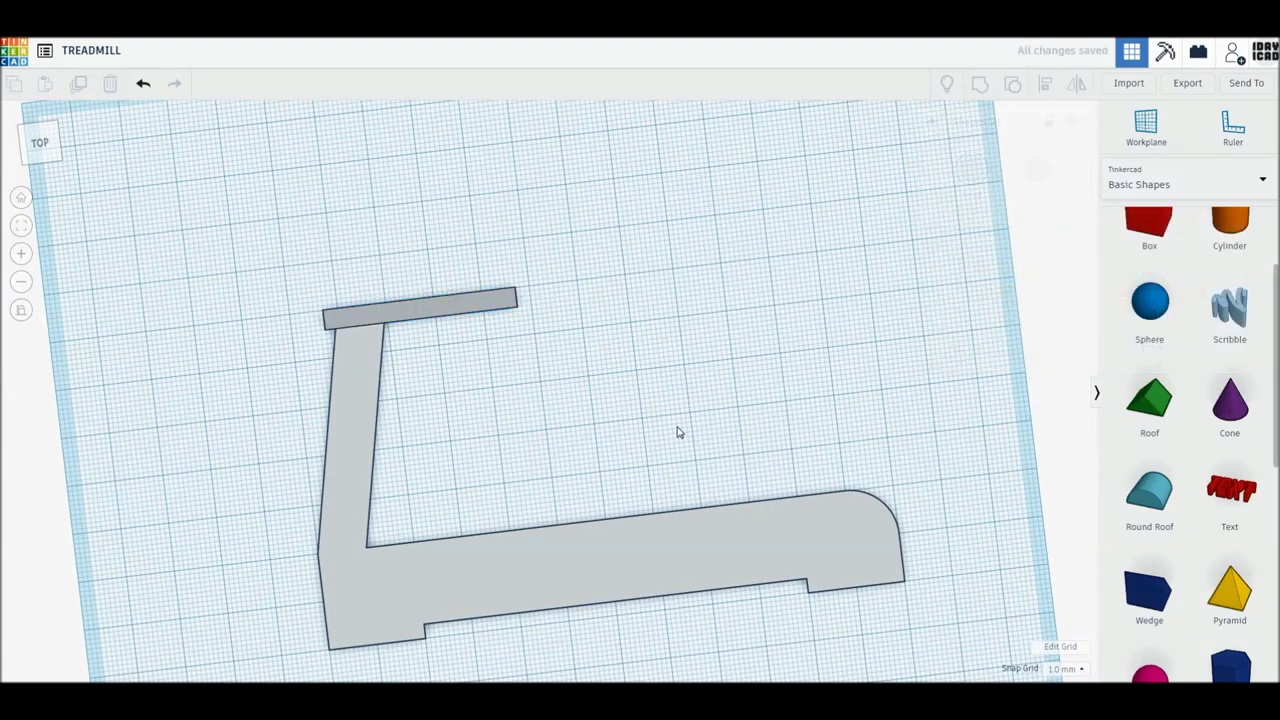
pyautogui.moveTo(475, 457)
pyautogui.mouseDown(button='right')
pyautogui.moveTo(651, 414)
pyautogui.moveTo(654, 400)
pyautogui.moveTo(573, 466)
pyautogui.moveTo(537, 434)
pyautogui.mouseUp(button='right')
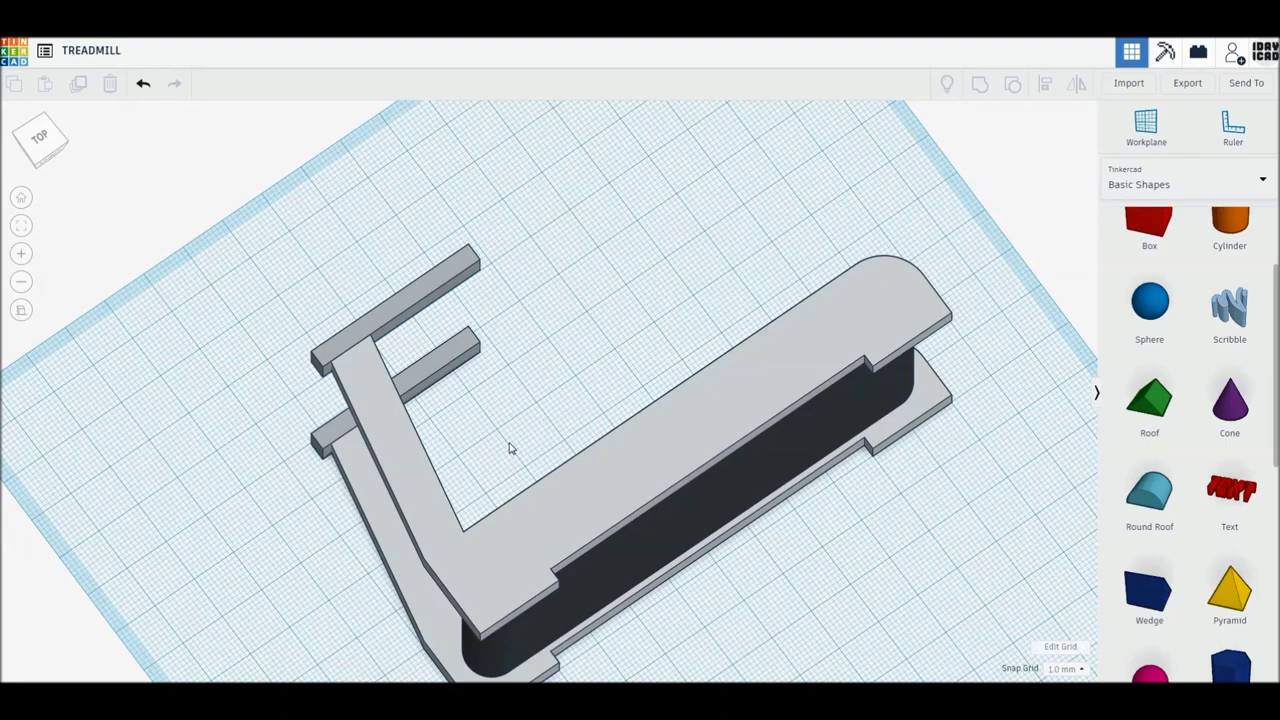
# - Switch to the top-down view and pan toward the console area
pyautogui.moveTo(509, 448); pyautogui.dragTo(474, 394, button='middle')
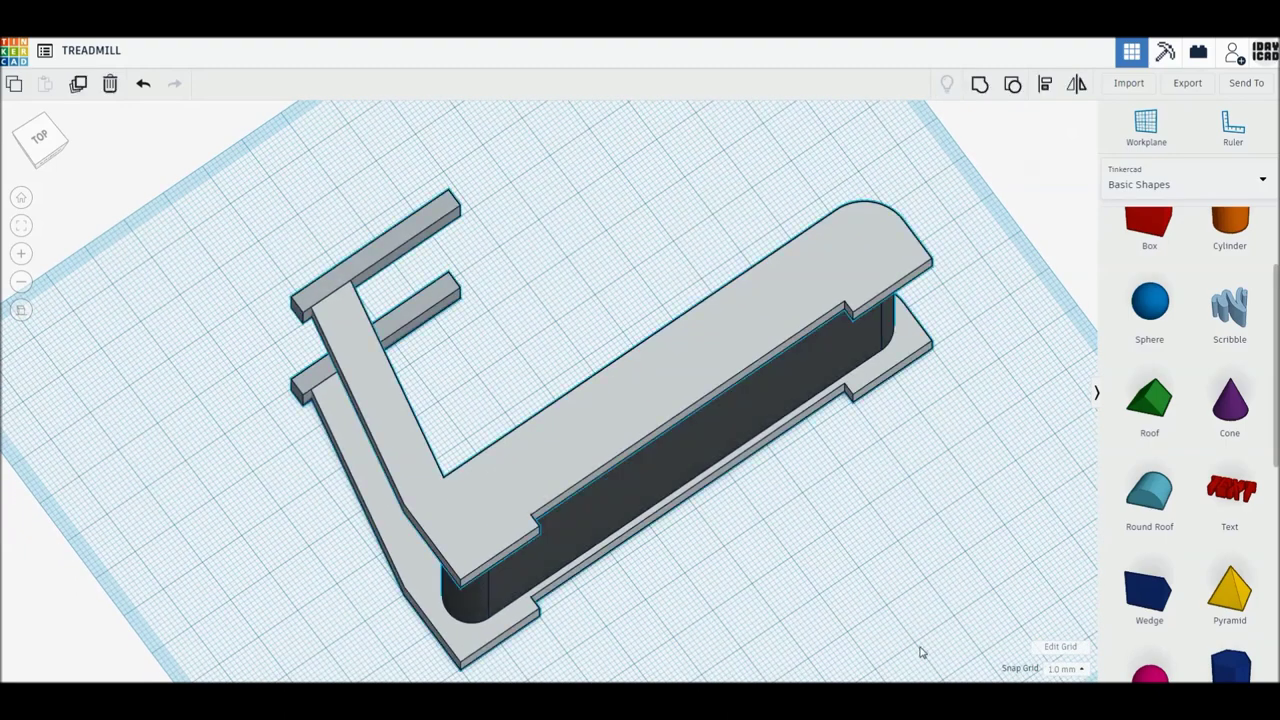
pyautogui.hotkey('ctrl', 'a')
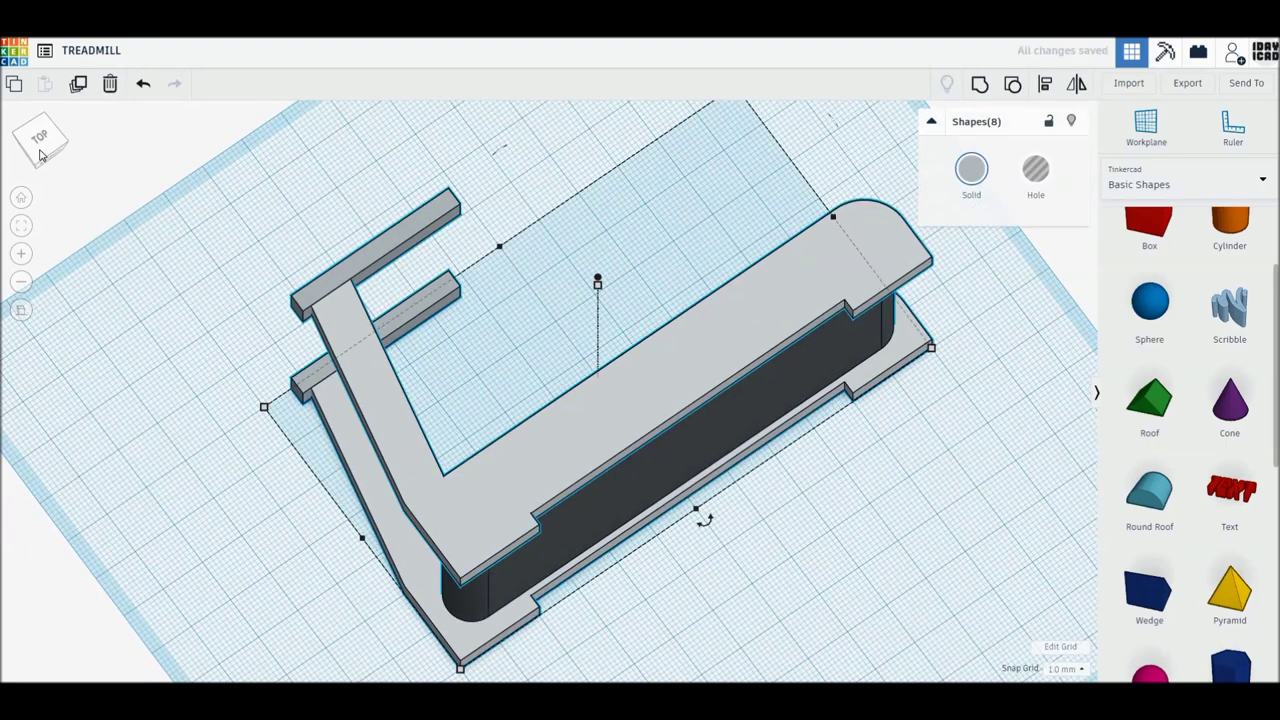
pyautogui.click(40, 137)
pyautogui.click(225, 282)
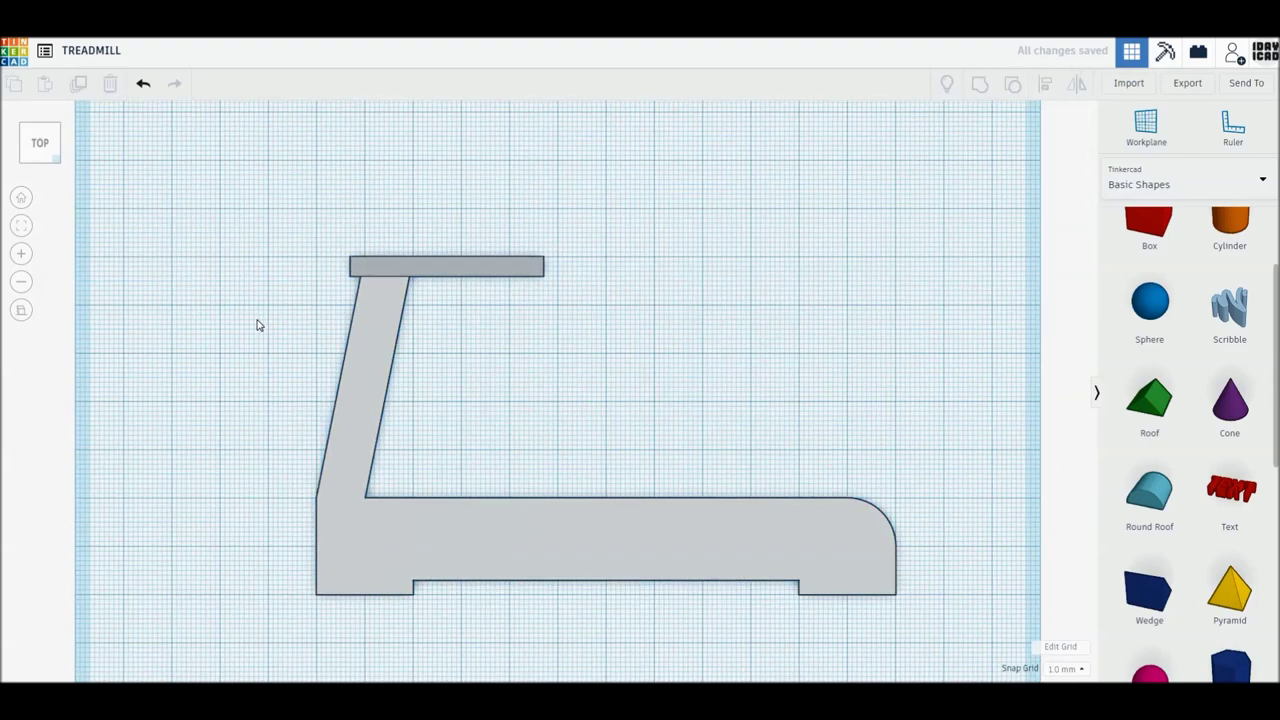
pyautogui.moveTo(257, 323); pyautogui.dragTo(317, 423, button='middle')
# - Place a 30 mm tall box above the handlebar's front end, with a wedge beside it
pyautogui.click(1153, 236)
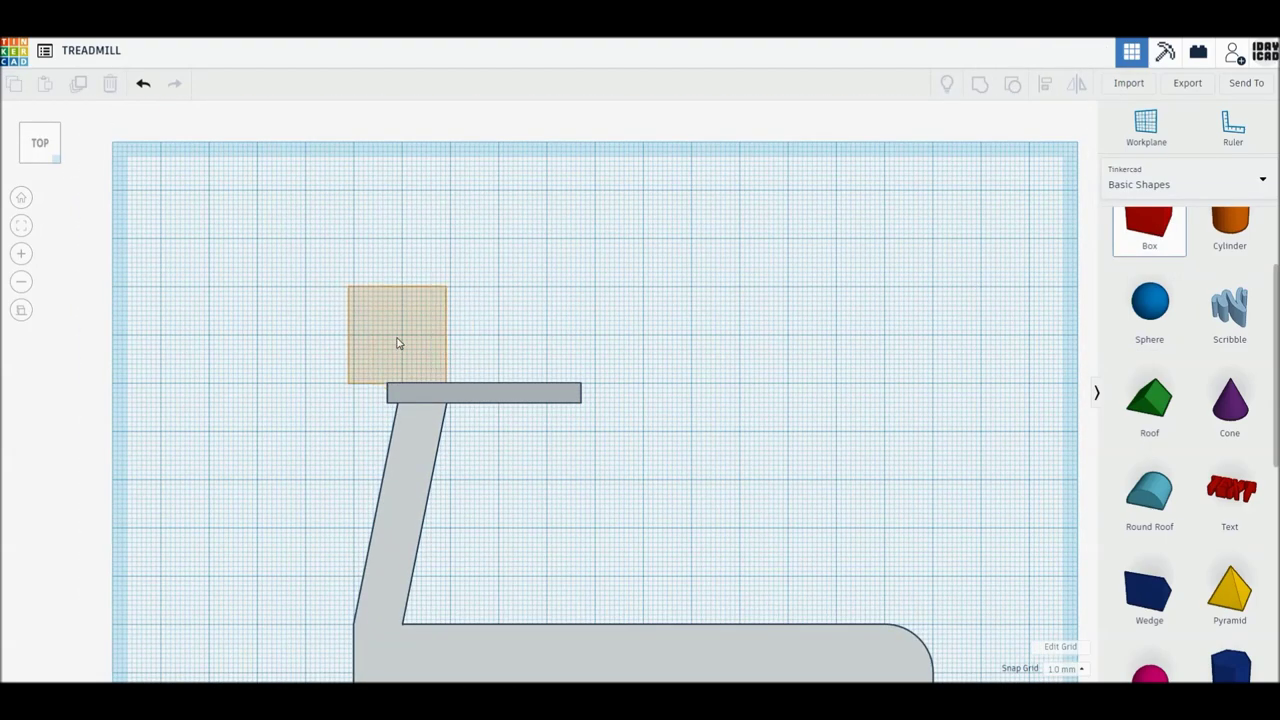
pyautogui.click(398, 341)
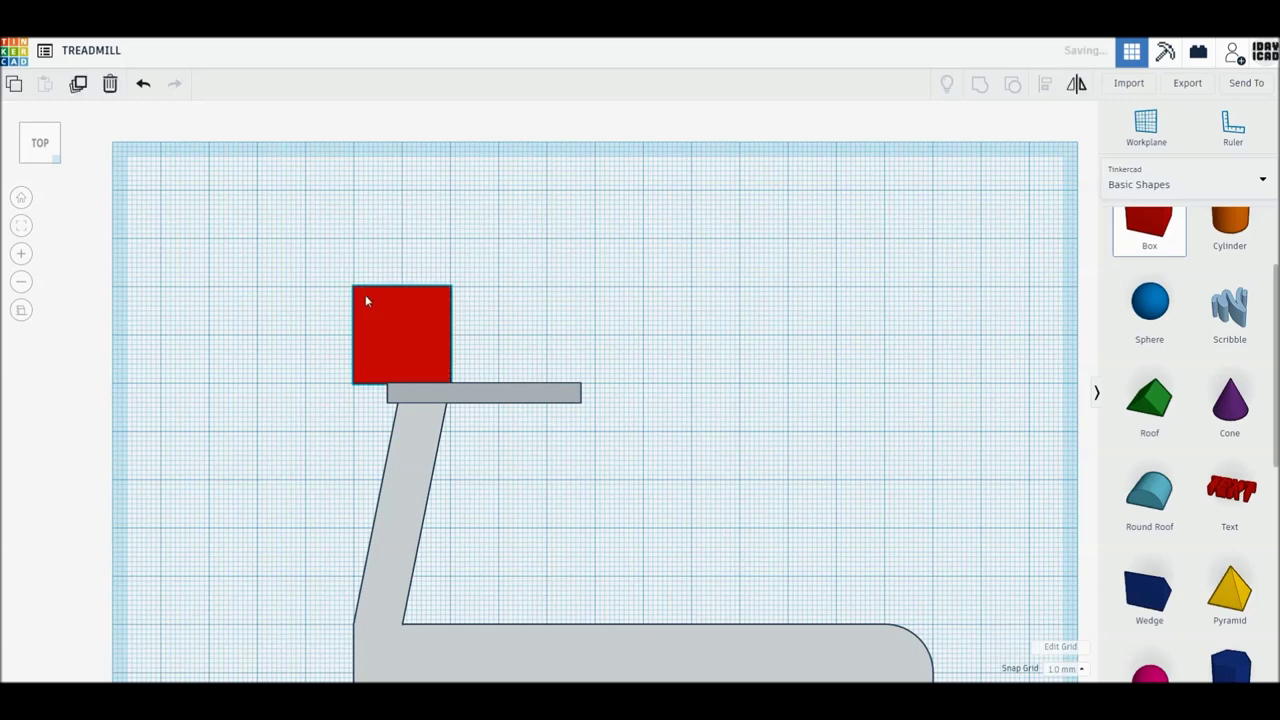
pyautogui.moveTo(405, 284); pyautogui.dragTo(410, 240)
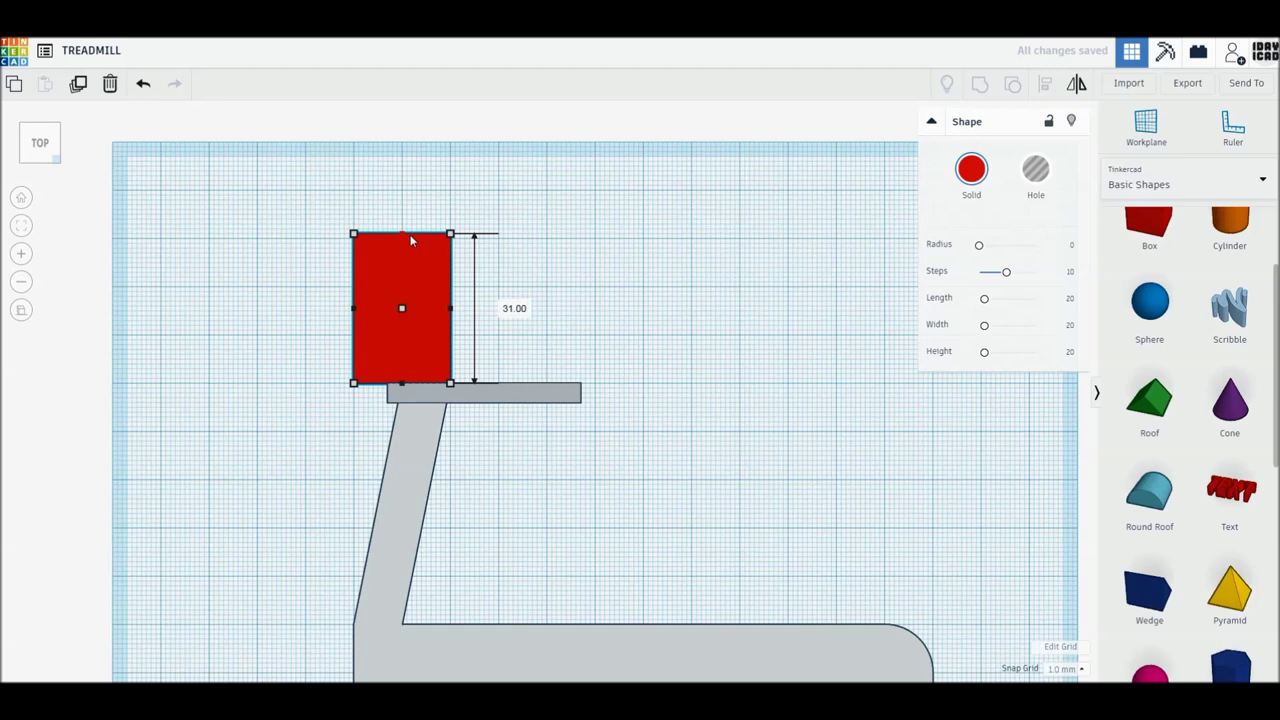
pyautogui.click(514, 308)
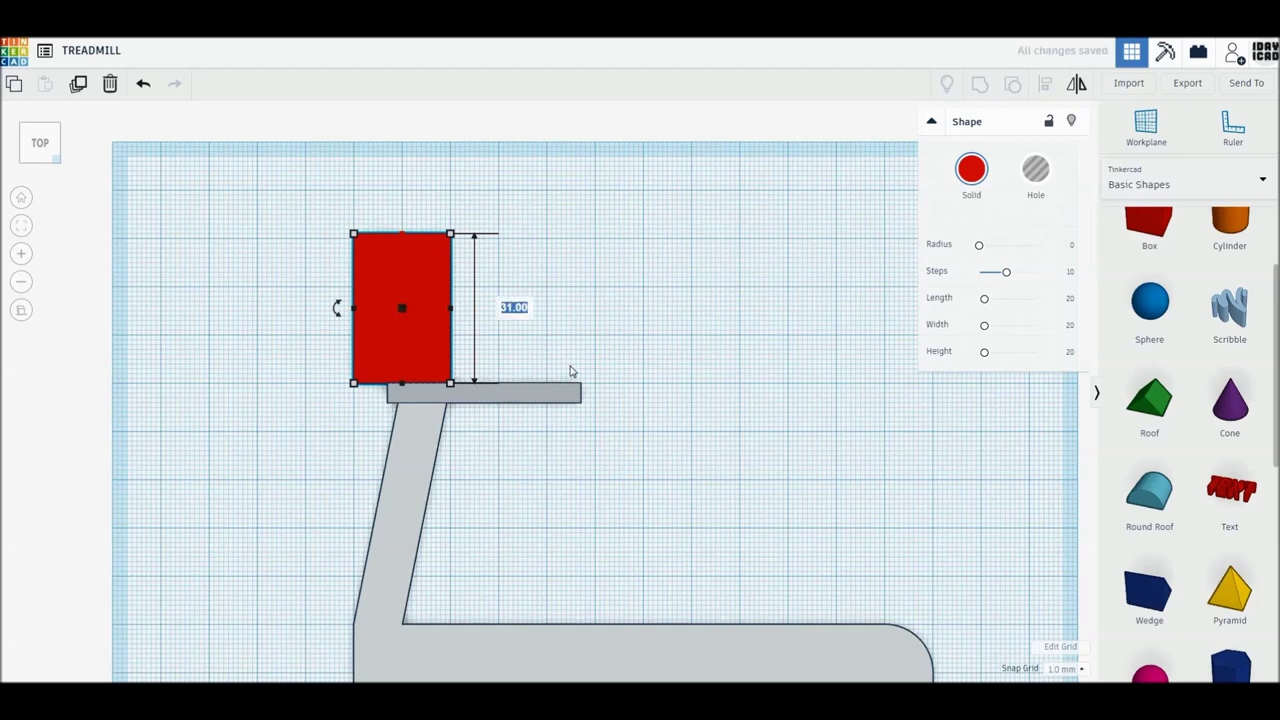
pyautogui.write('30')
pyautogui.press('Return')
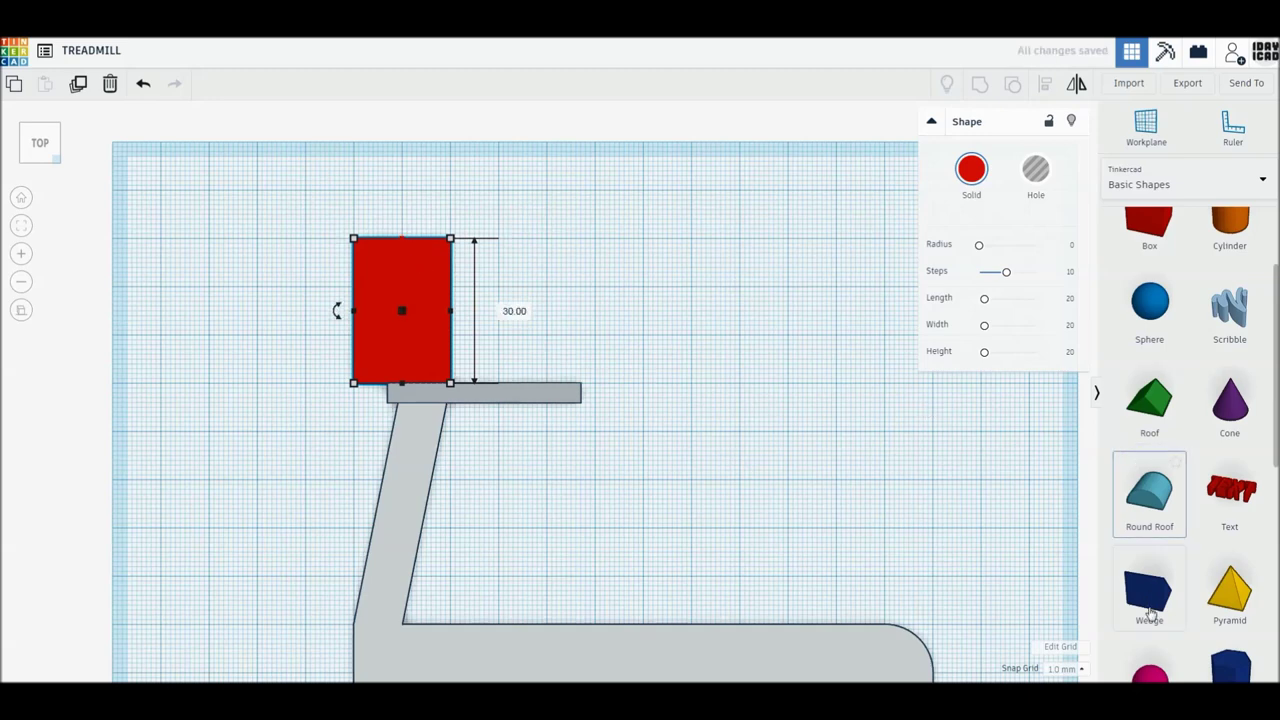
pyautogui.moveTo(1150, 612); pyautogui.dragTo(642, 300)
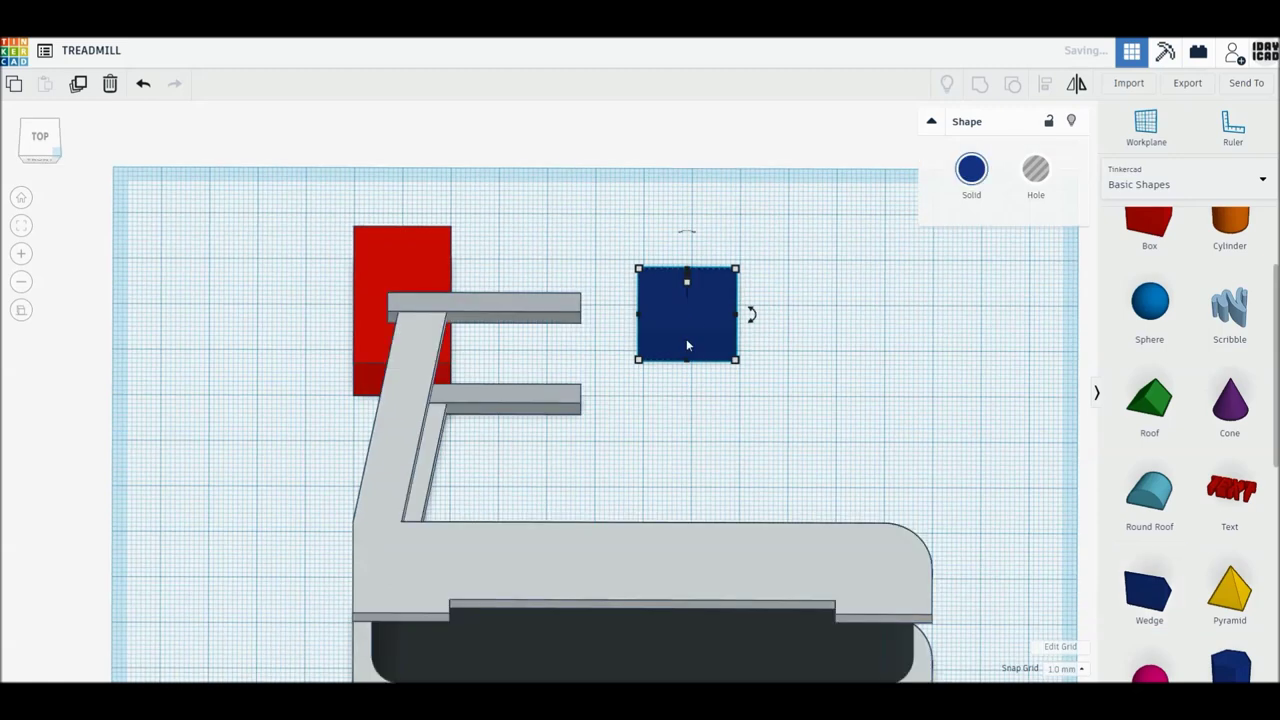
# - Rotate the wedge 90°, turn it into an 11 mm wide hole spanning the red box
pyautogui.moveTo(686, 232); pyautogui.dragTo(712, 261)
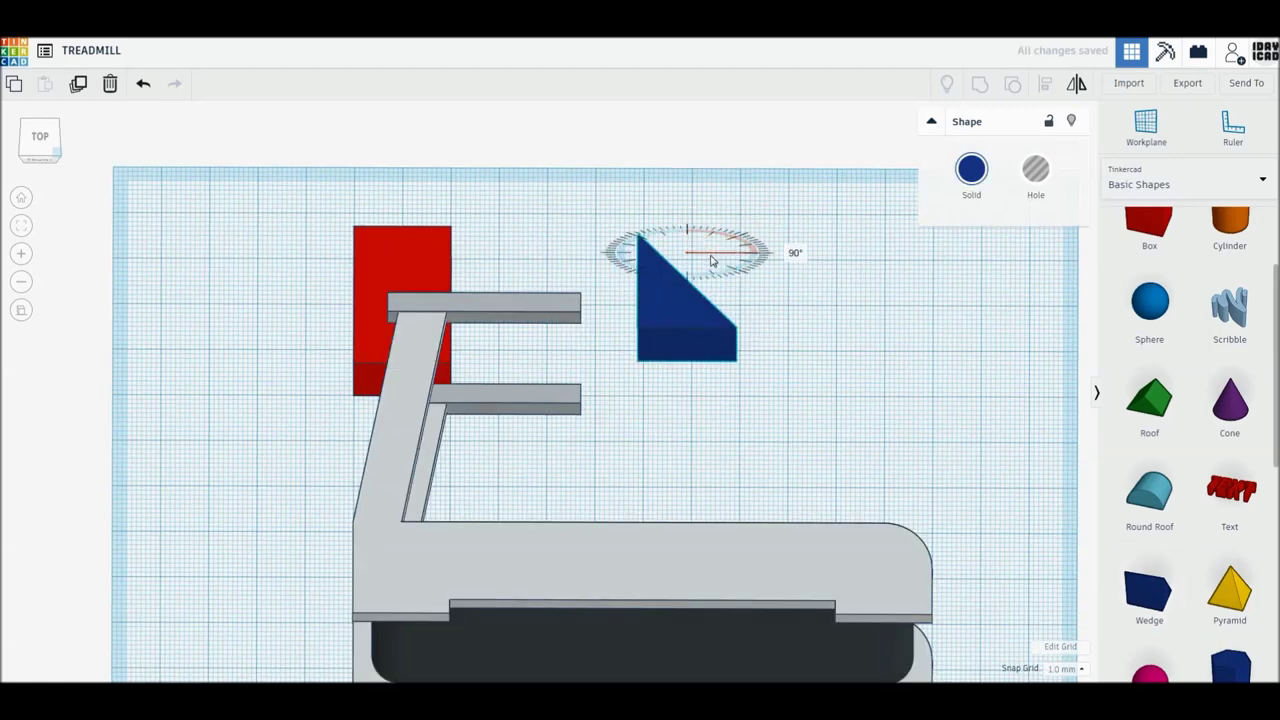
pyautogui.click(40, 139)
pyautogui.moveTo(678, 324)
pyautogui.mouseDown()
pyautogui.moveTo(391, 357)
pyautogui.moveTo(380, 371)
pyautogui.moveTo(392, 369)
pyautogui.mouseUp()
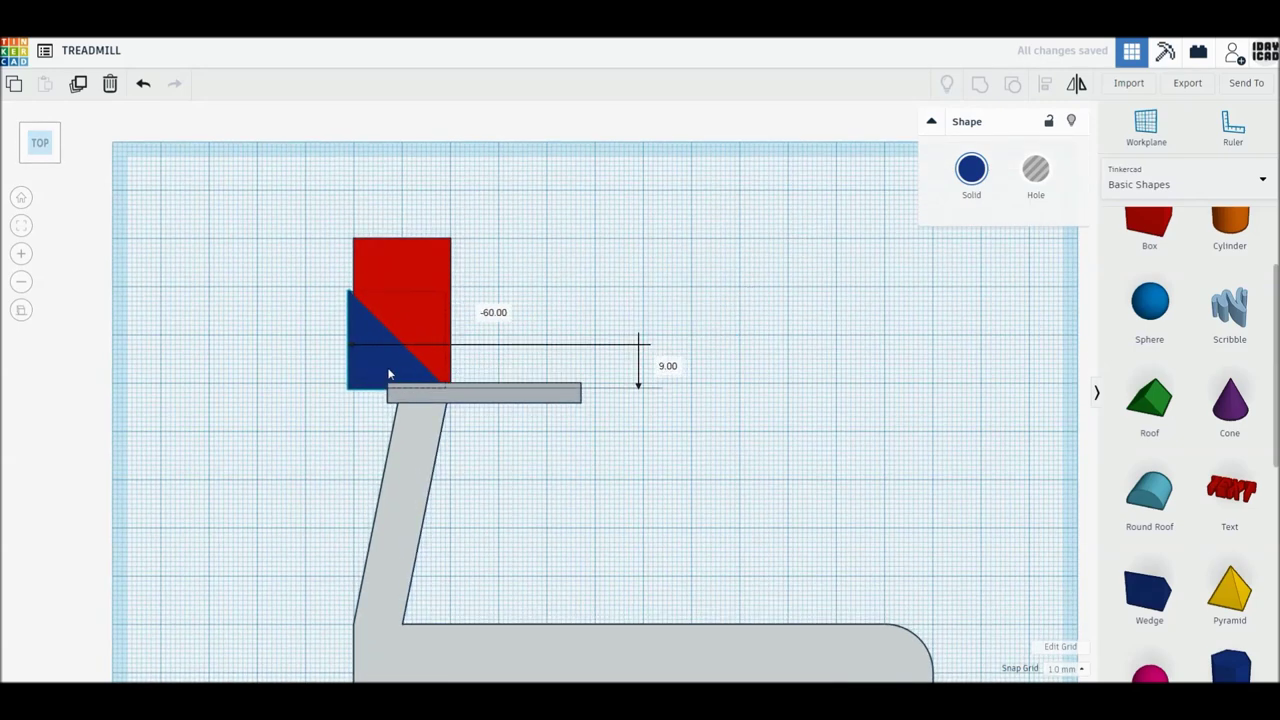
pyautogui.click(1035, 169)
pyautogui.moveTo(401, 287); pyautogui.dragTo(405, 247)
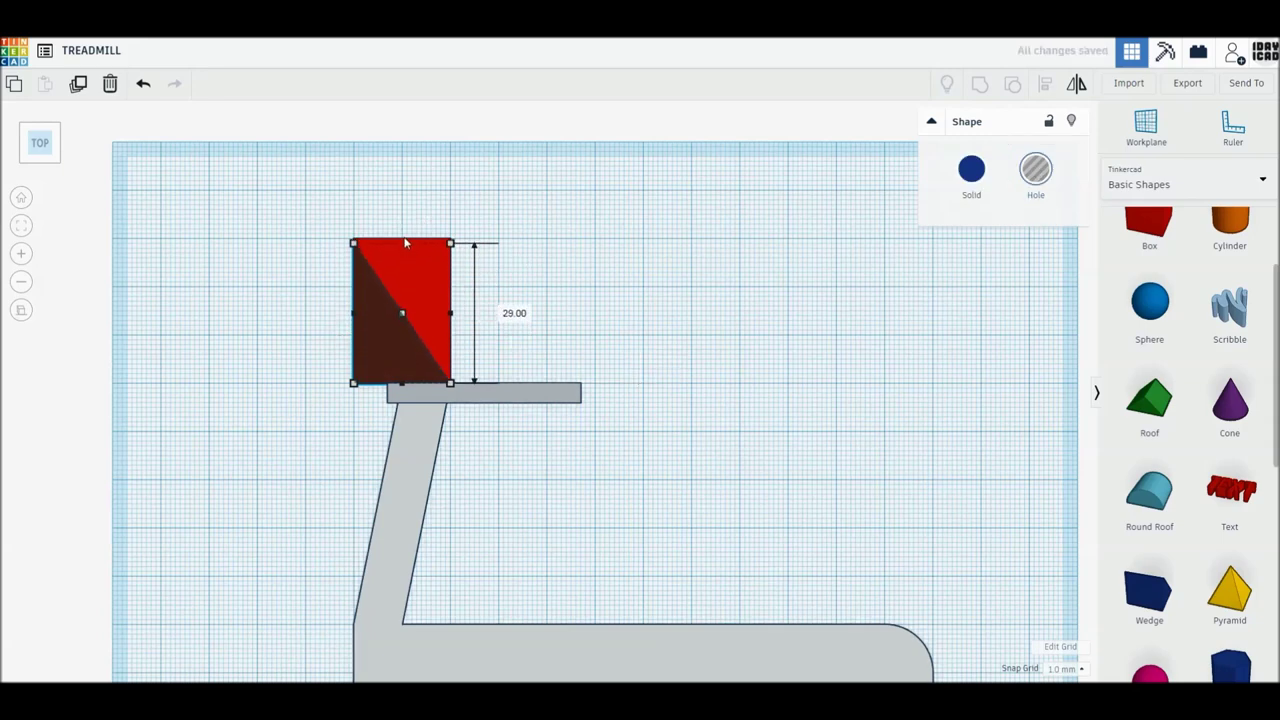
pyautogui.moveTo(451, 383); pyautogui.dragTo(399, 387)
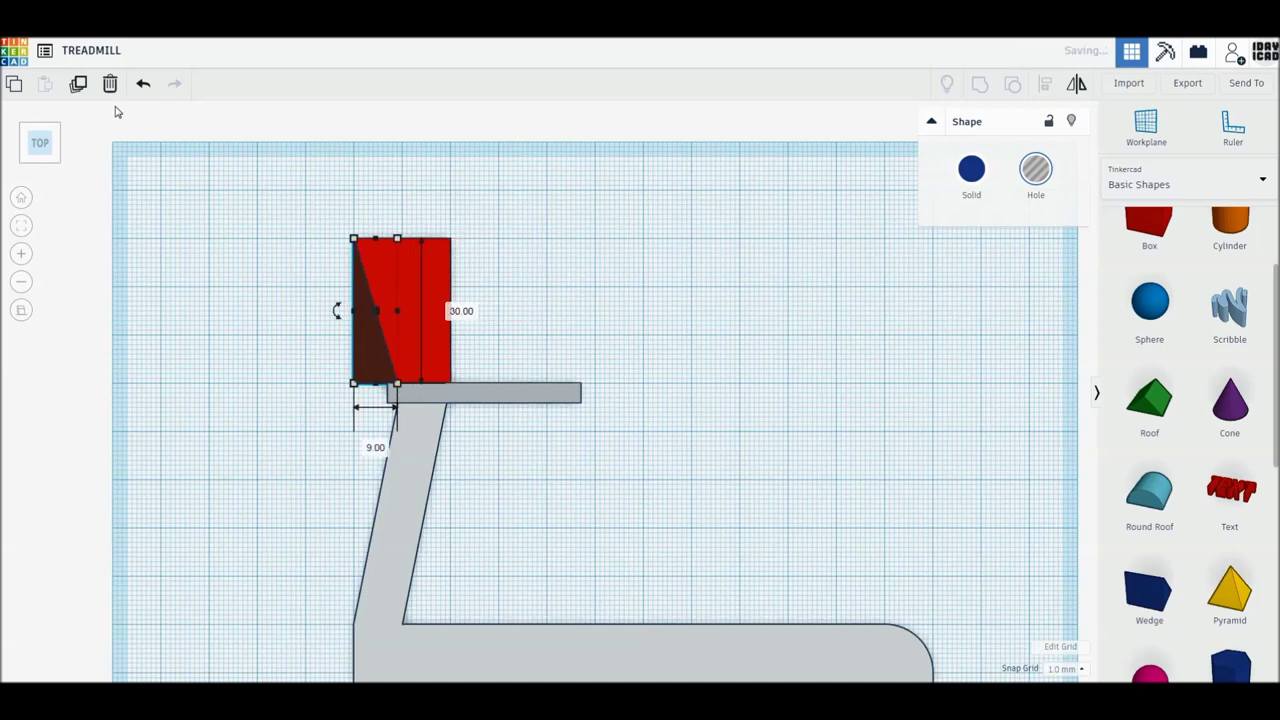
pyautogui.moveTo(372, 345); pyautogui.dragTo(425, 348)
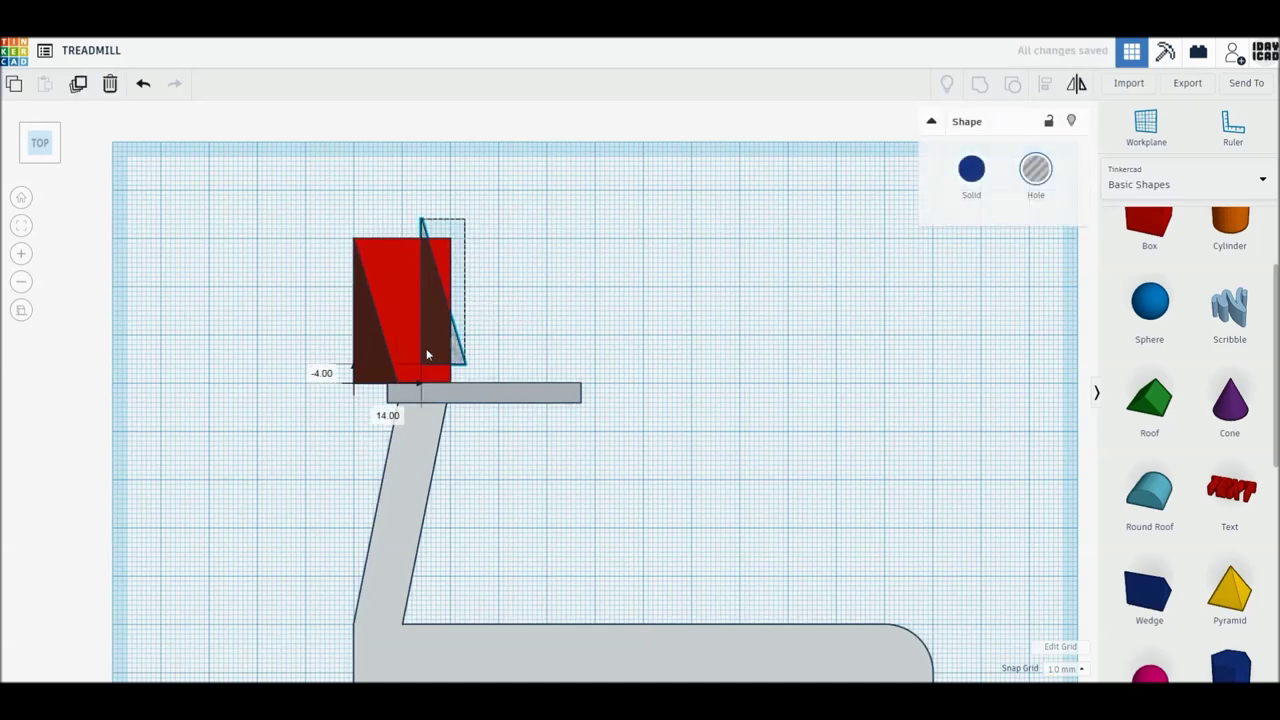
# - Mirror the wedge hole horizontally to form a V across the box
pyautogui.click(1079, 83)
pyautogui.click(426, 400)
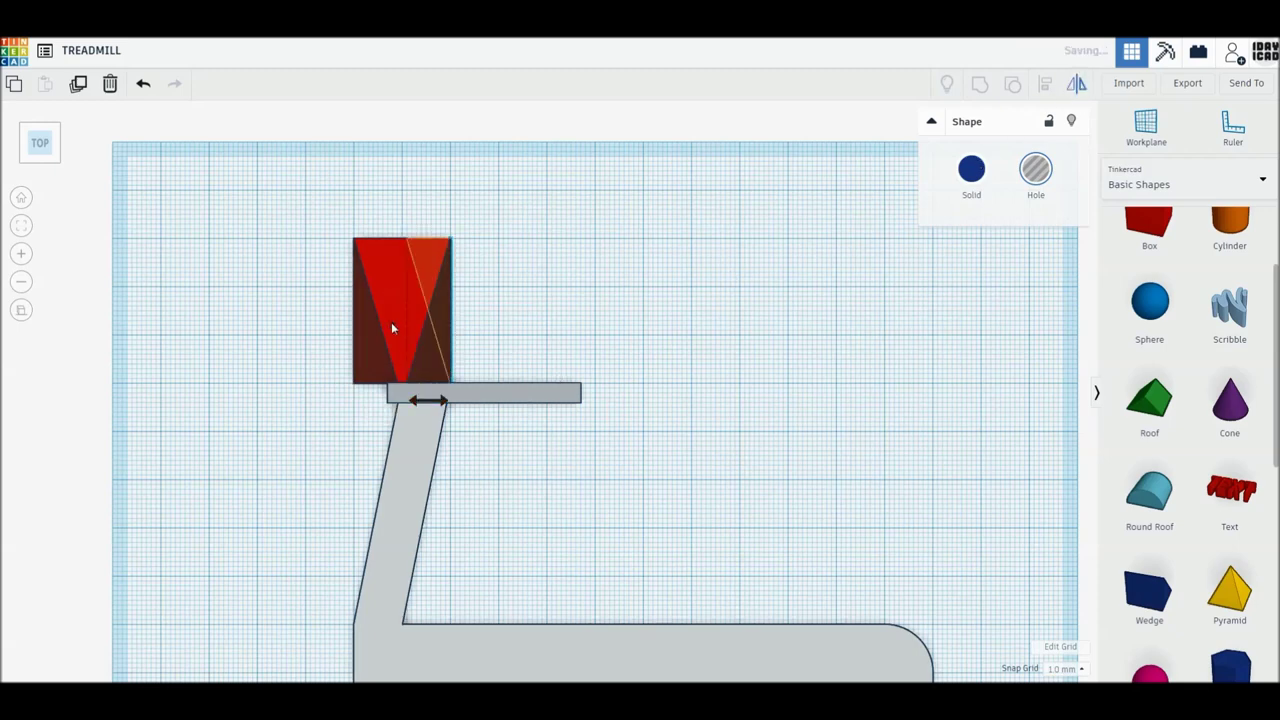
pyautogui.click(515, 345)
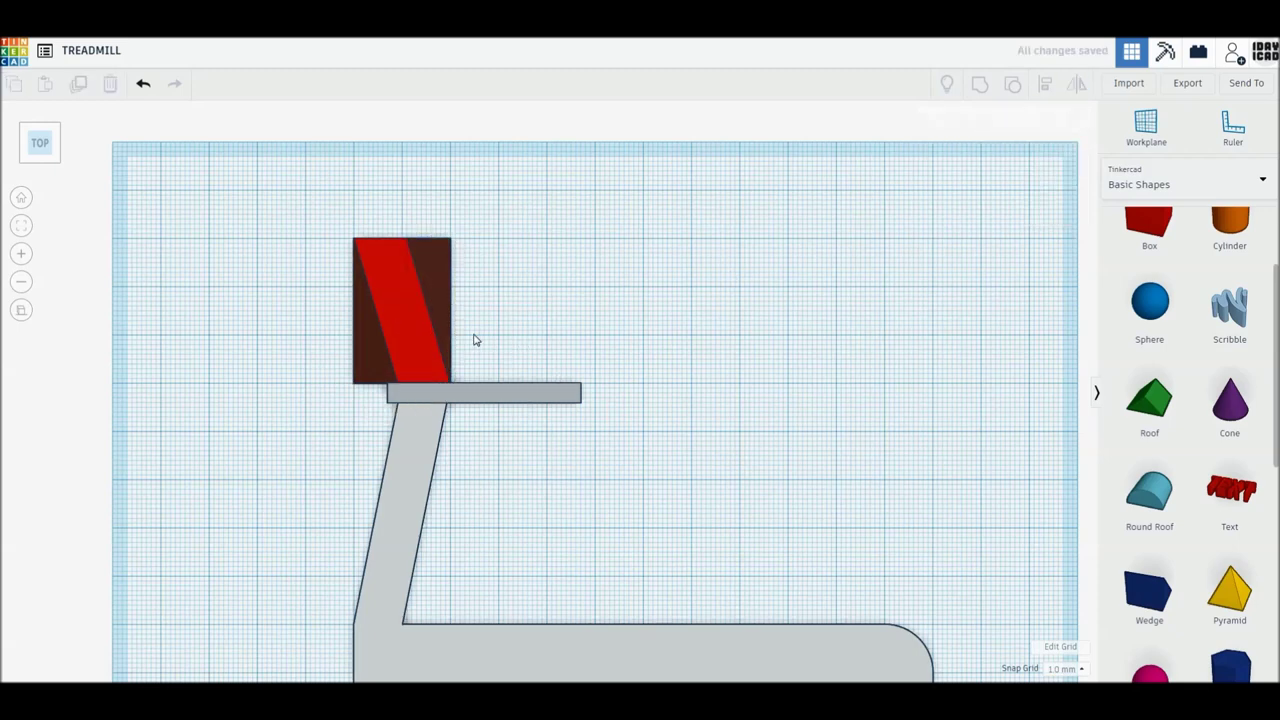
pyautogui.click(420, 345)
# - Shift one wedge hole right and narrow the left wedge to 7 mm
pyautogui.click(382, 353)
pyautogui.moveTo(406, 384)
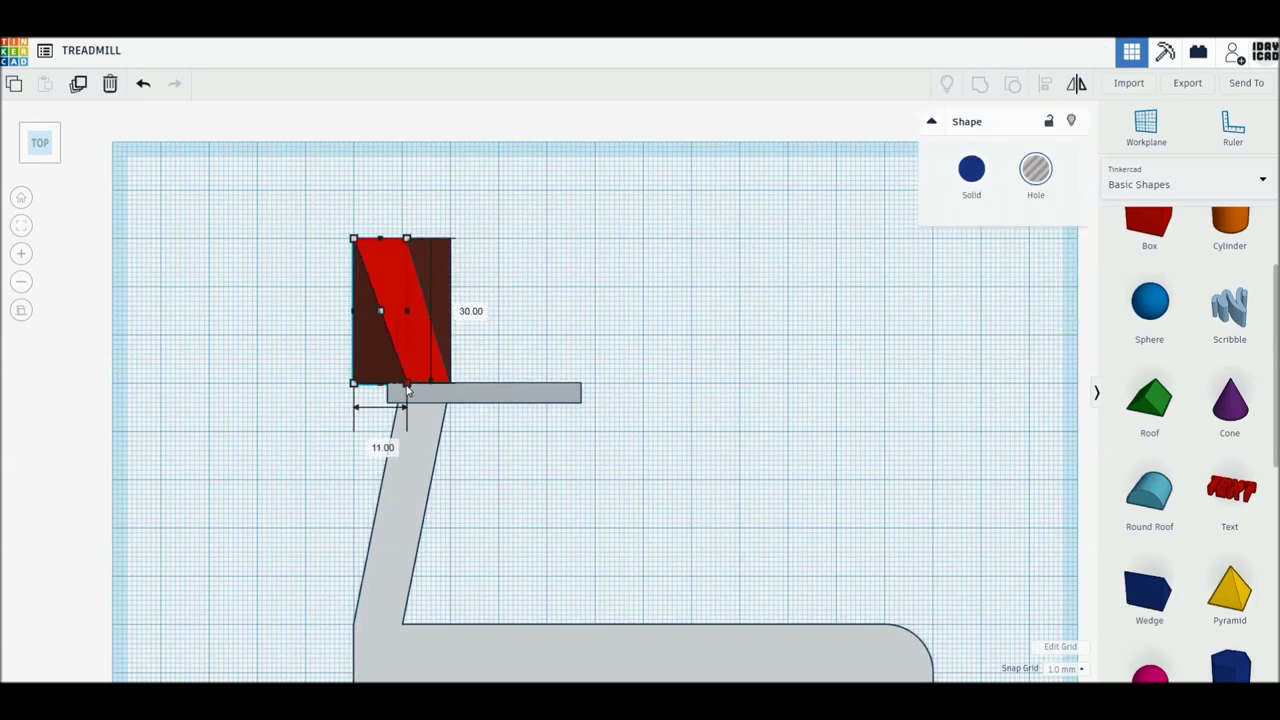
pyautogui.moveTo(395, 300)
pyautogui.mouseDown()
pyautogui.moveTo(439, 300)
pyautogui.moveTo(394, 320)
pyautogui.mouseUp()
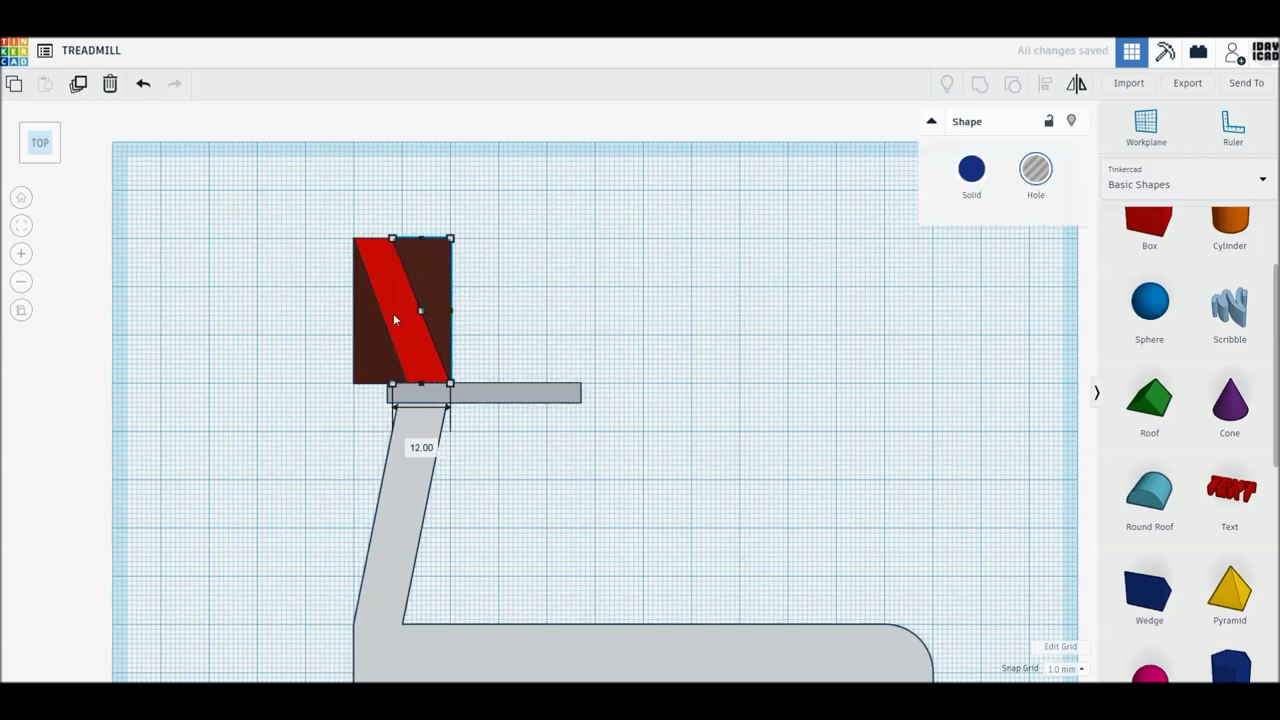
pyautogui.click(403, 348)
pyautogui.moveTo(407, 388); pyautogui.dragTo(397, 390)
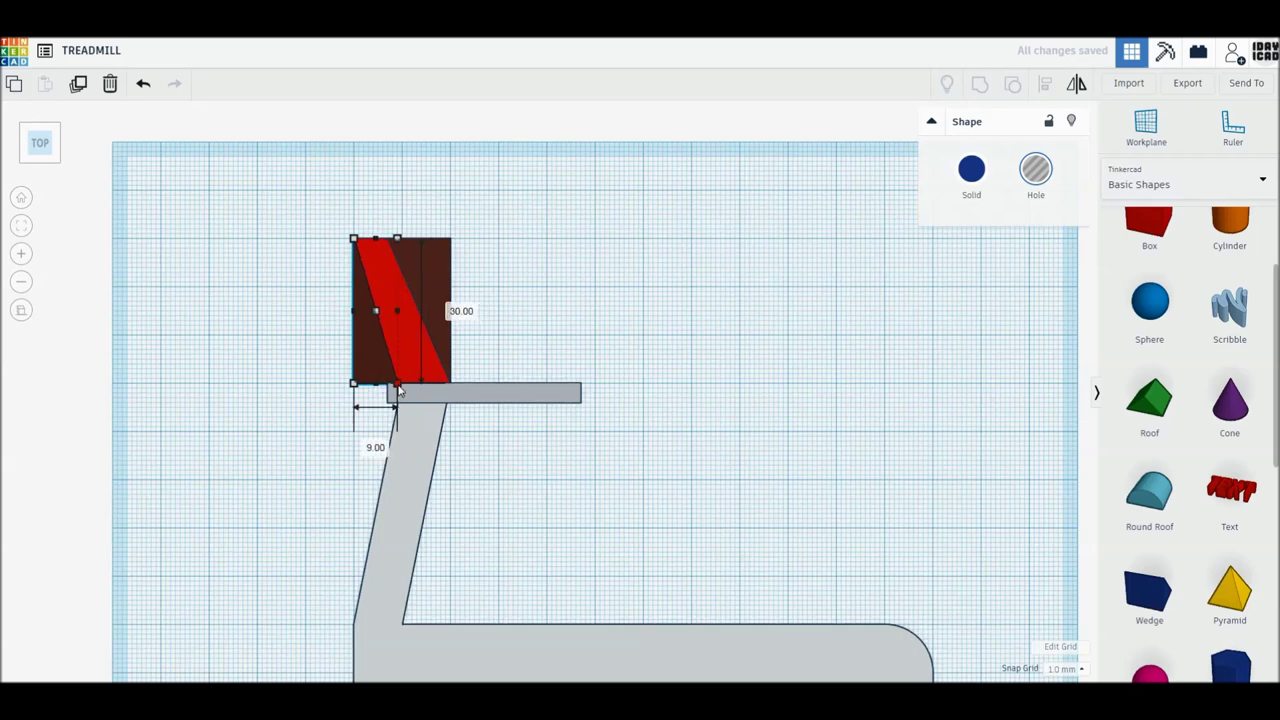
pyautogui.moveTo(397, 389); pyautogui.dragTo(389, 389)
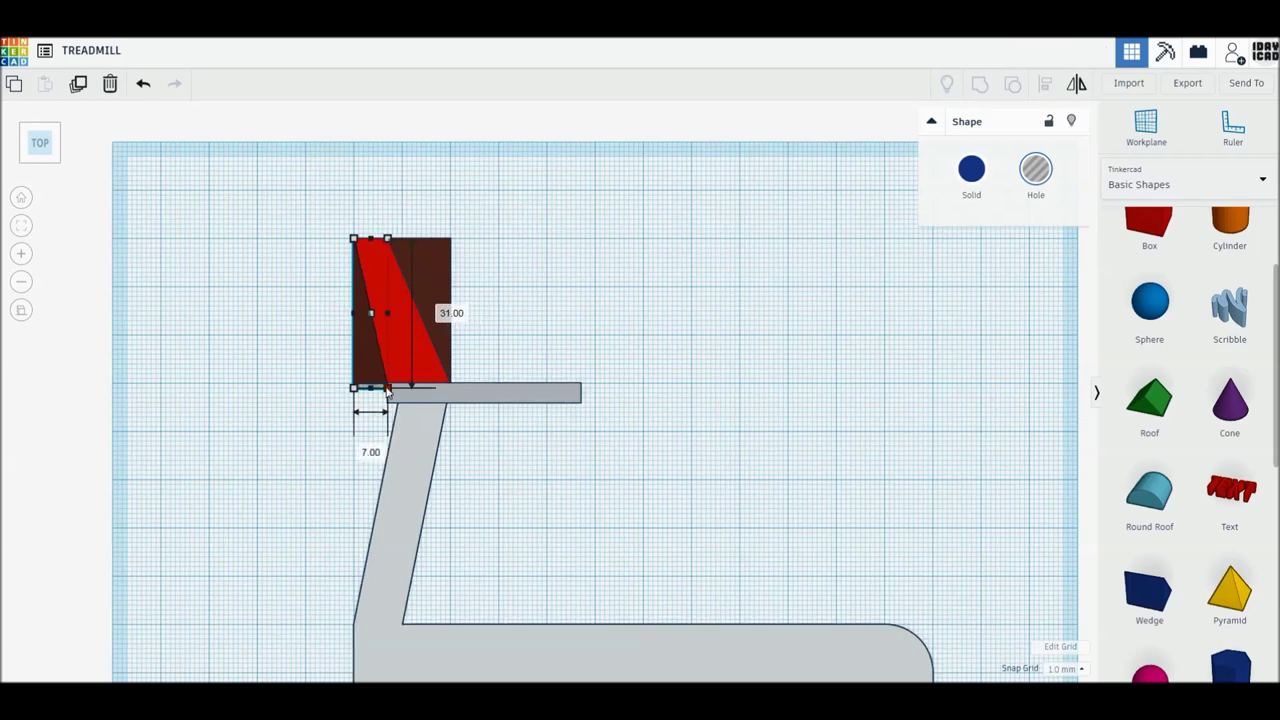
# - Group the red box with both wedge holes into one bevelled block
pyautogui.moveTo(502, 364); pyautogui.dragTo(329, 245)
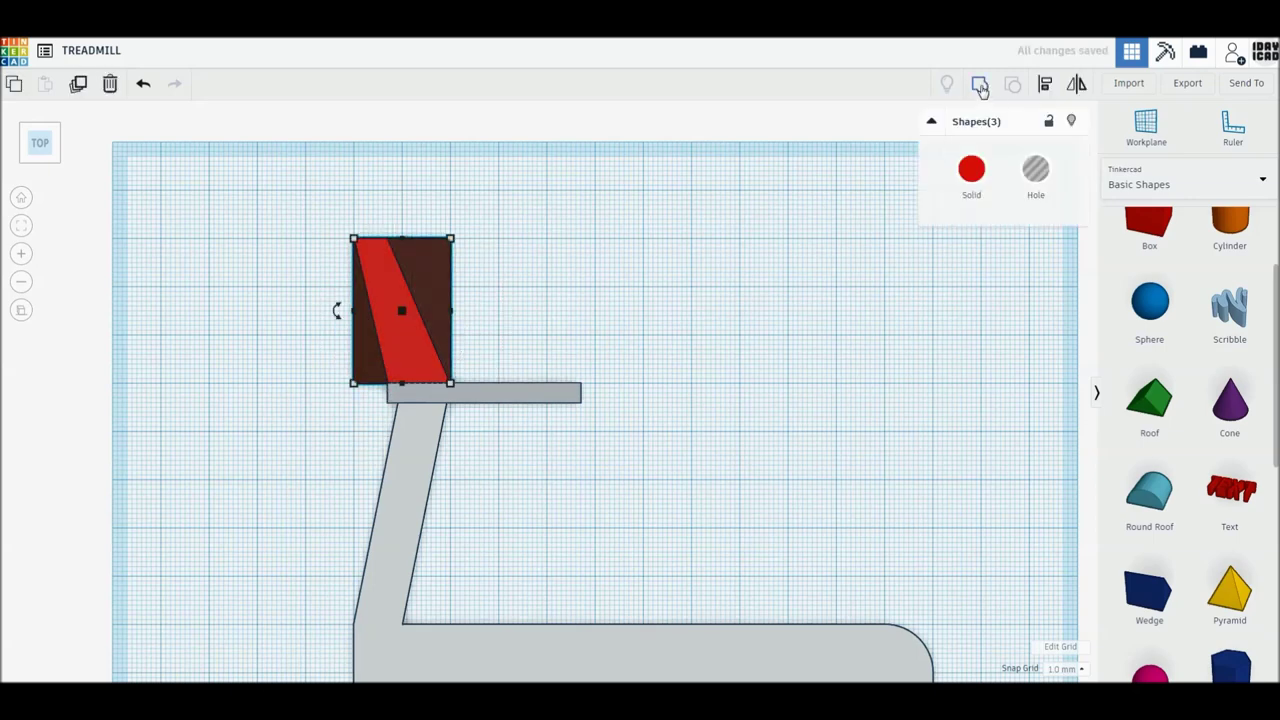
pyautogui.click(981, 88)
pyautogui.moveTo(537, 451)
pyautogui.mouseDown(button='right')
pyautogui.moveTo(677, 380)
pyautogui.moveTo(700, 345)
pyautogui.mouseUp(button='right')
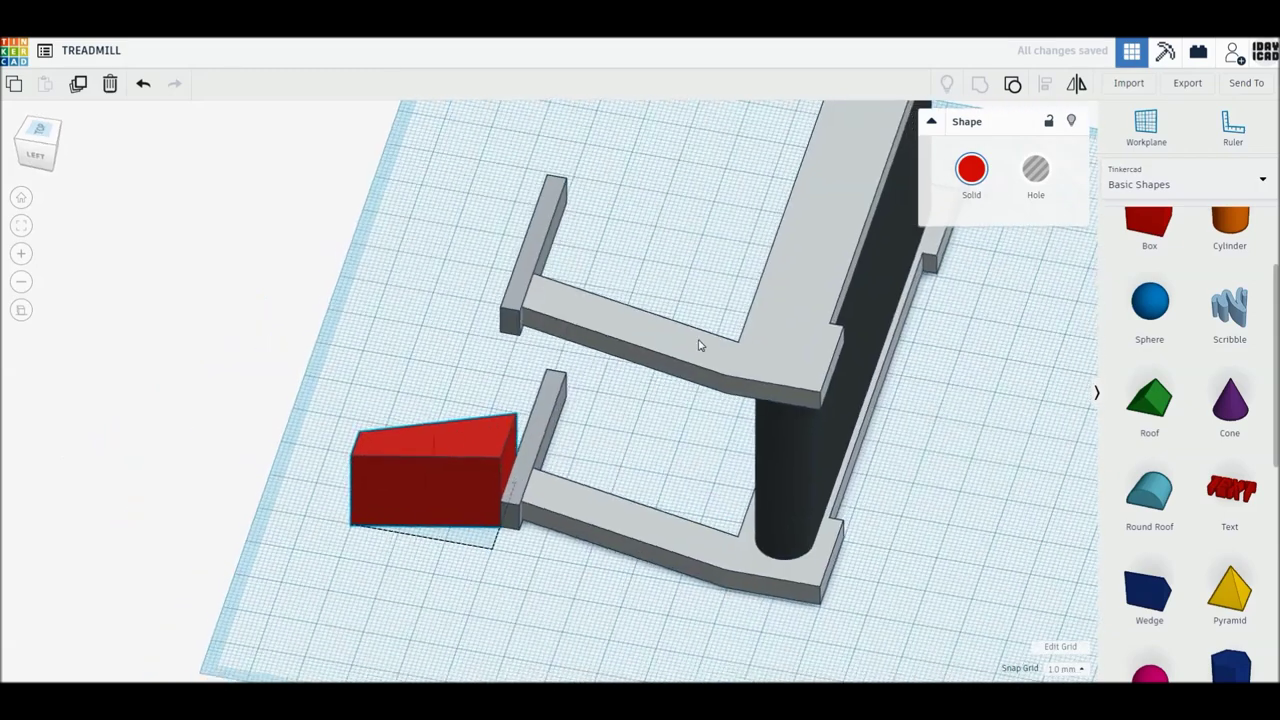
# - Raise the grouped console block to 64 mm and colour it grey
pyautogui.click(437, 435)
pyautogui.moveTo(439, 422); pyautogui.dragTo(441, 257)
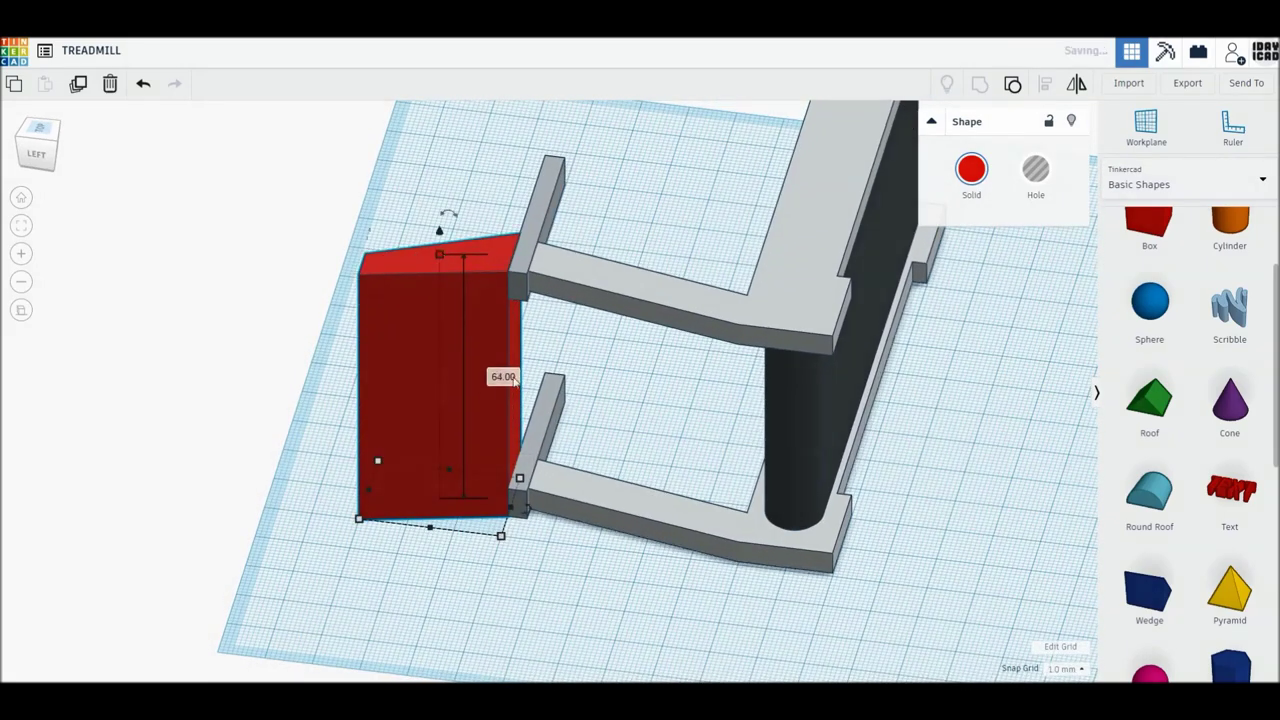
pyautogui.click(971, 170)
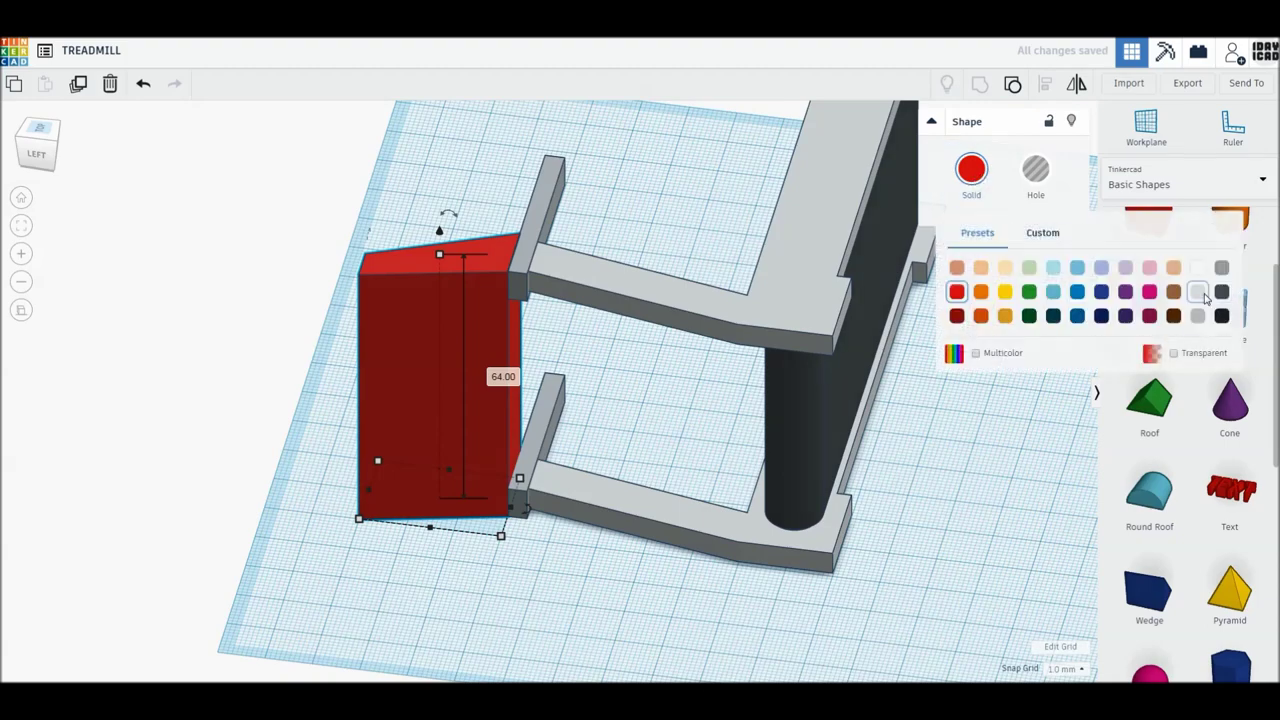
pyautogui.click(944, 300)
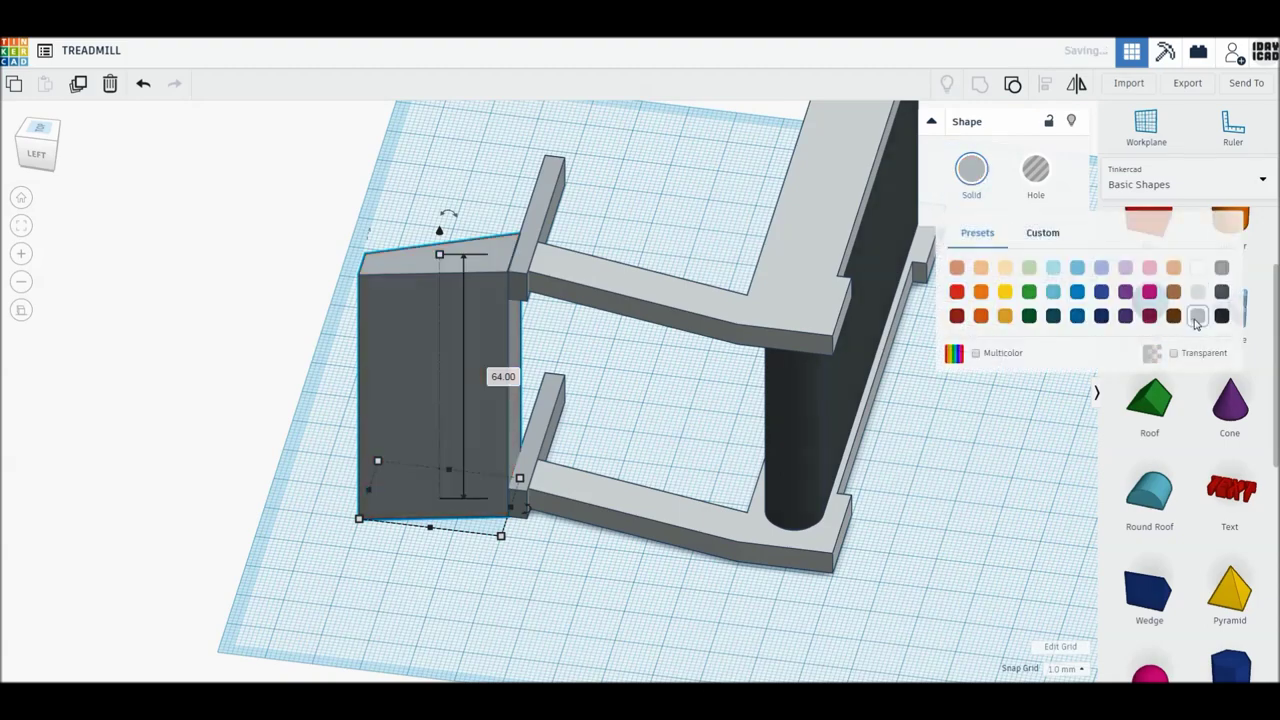
pyautogui.click(729, 454)
pyautogui.moveTo(751, 527)
pyautogui.mouseDown(button='right')
pyautogui.moveTo(789, 496)
pyautogui.moveTo(551, 598)
pyautogui.moveTo(723, 506)
pyautogui.mouseUp(button='right')
pyautogui.scroll(2, 123, 231)
pyautogui.scroll(-2, 412, 397)
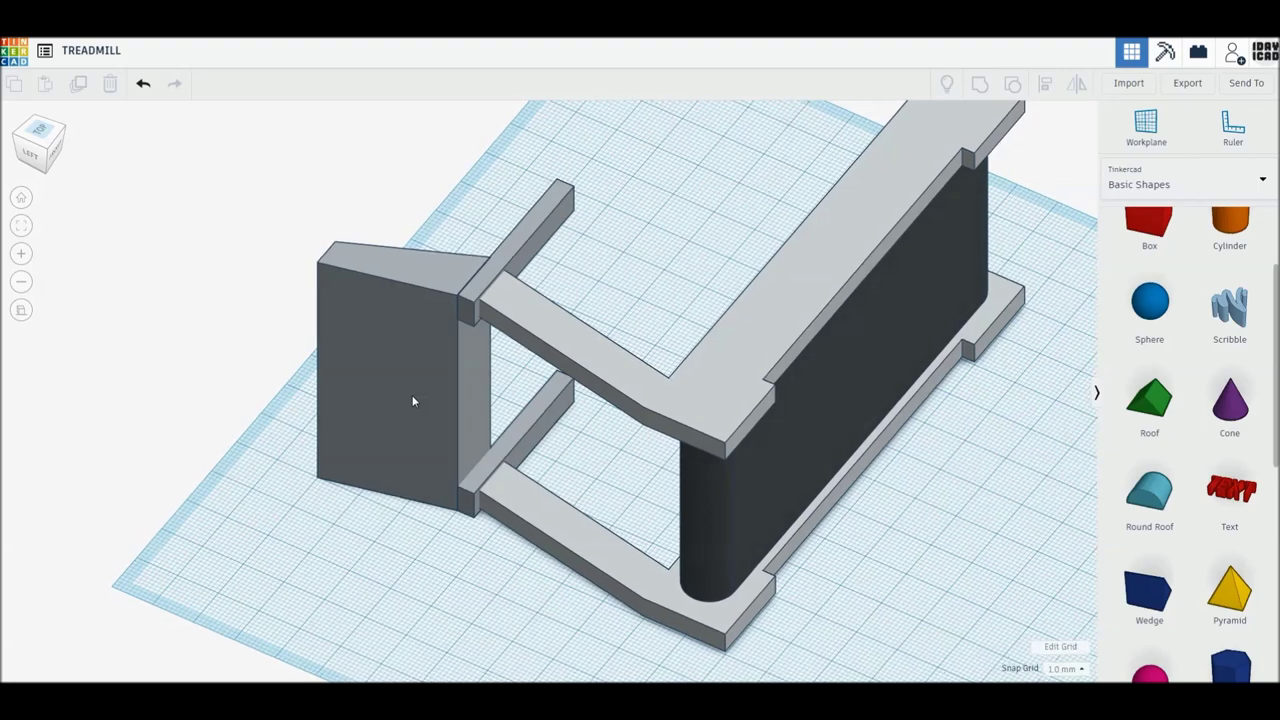
# - Group all nine treadmill parts into one group, keeping their original colours with Multicolor
pyautogui.moveTo(285, 121); pyautogui.dragTo(988, 657)
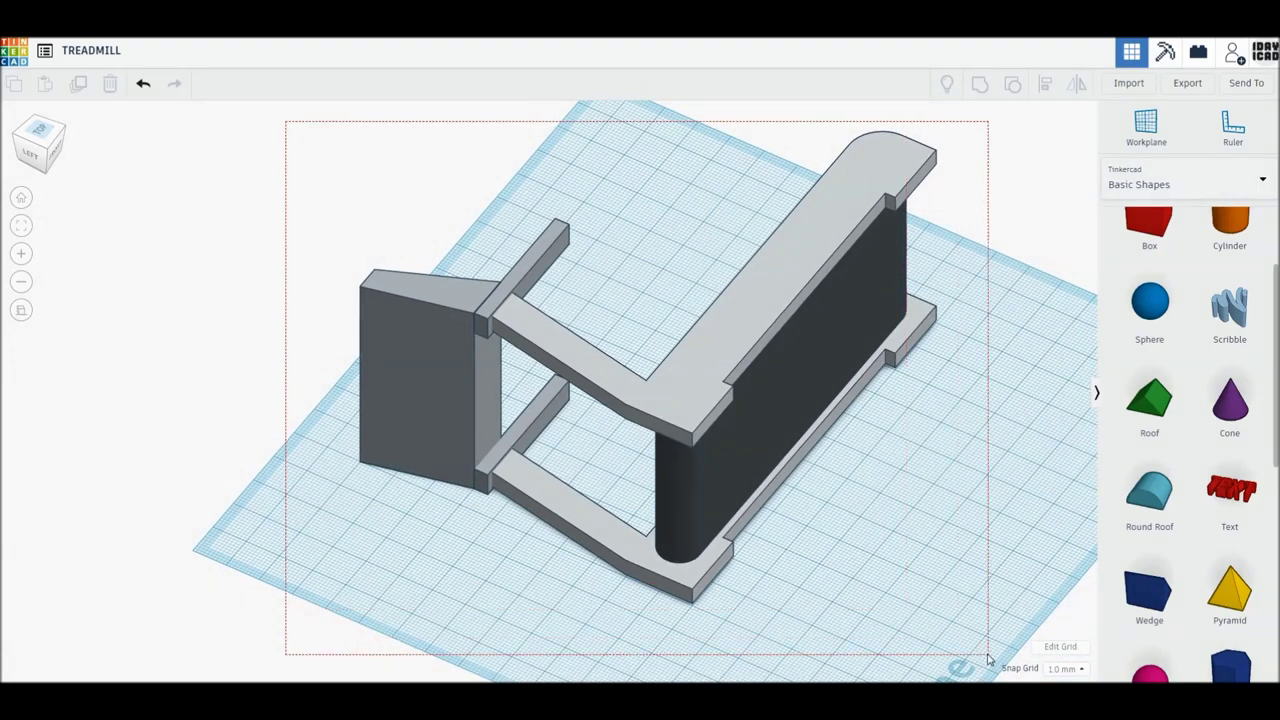
pyautogui.moveTo(978, 452); pyautogui.dragTo(988, 655)
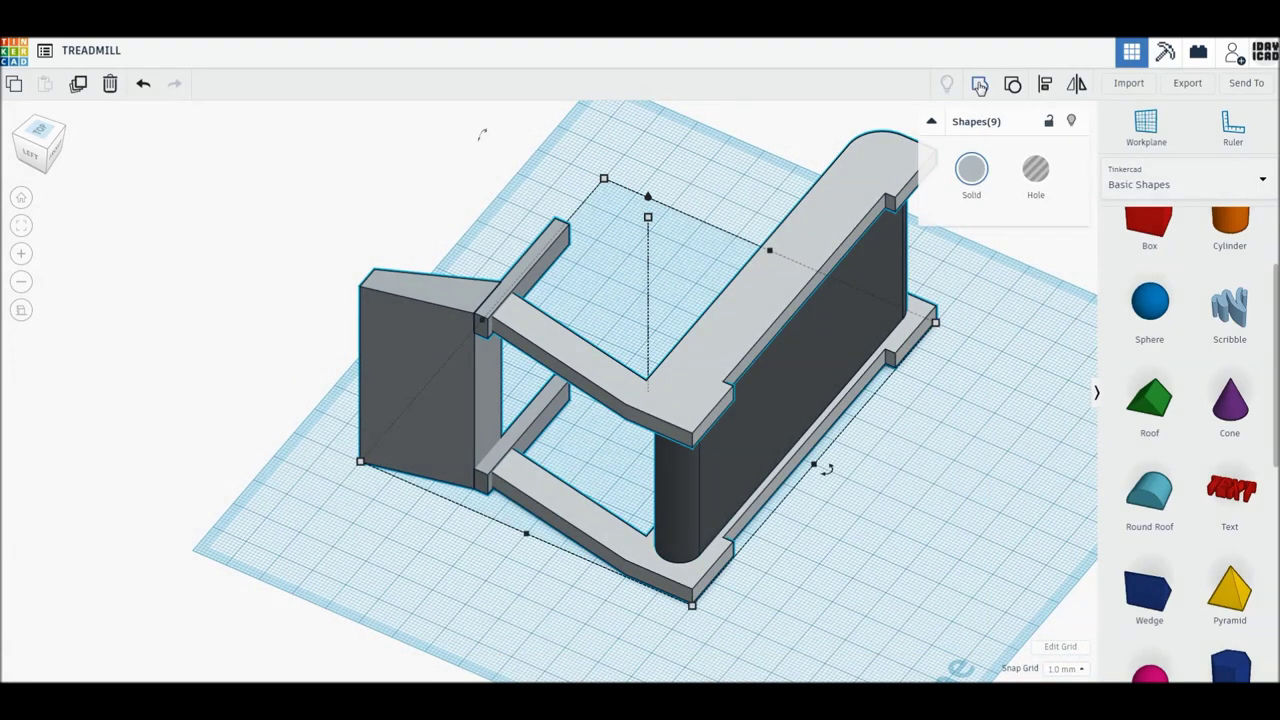
pyautogui.click(980, 87)
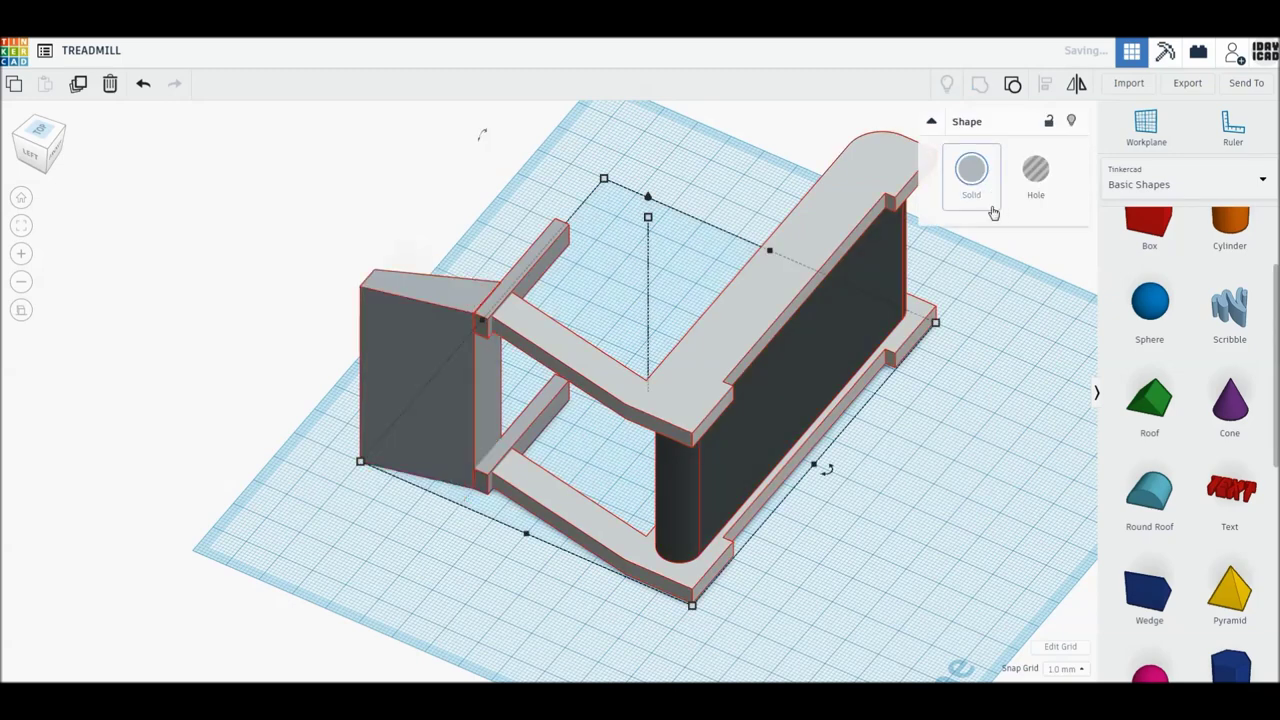
pyautogui.click(975, 184)
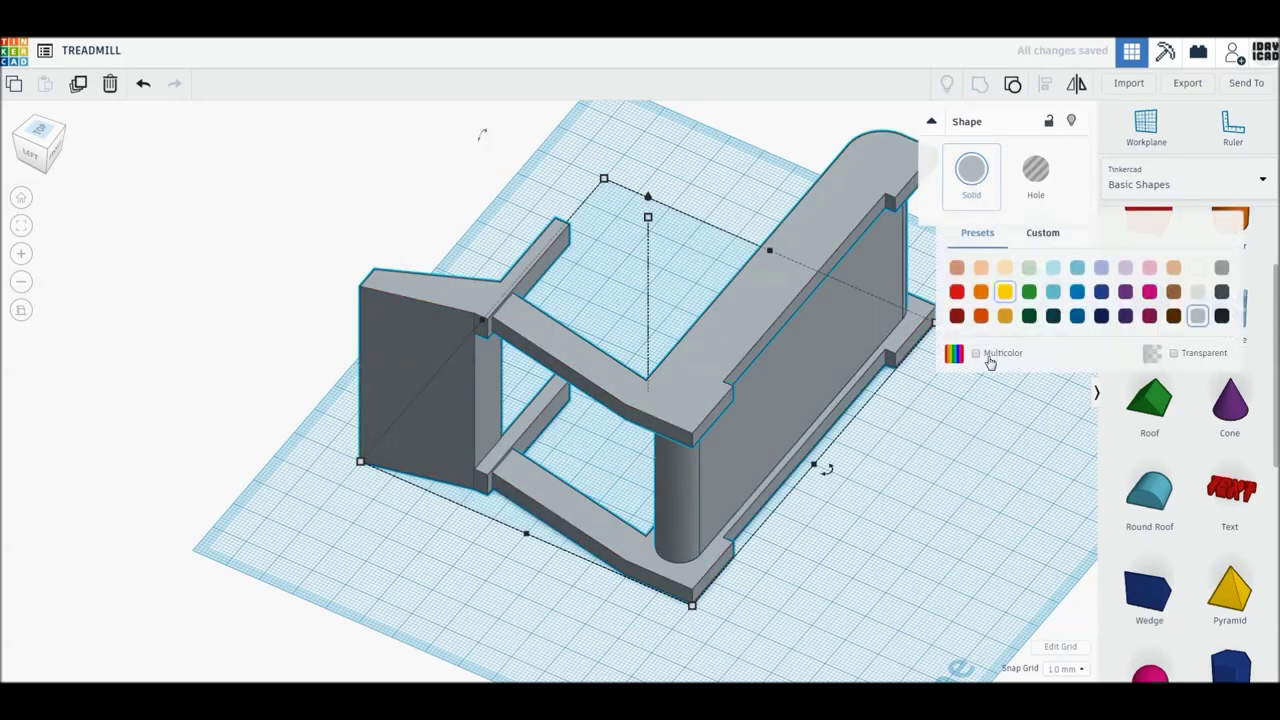
pyautogui.click(976, 354)
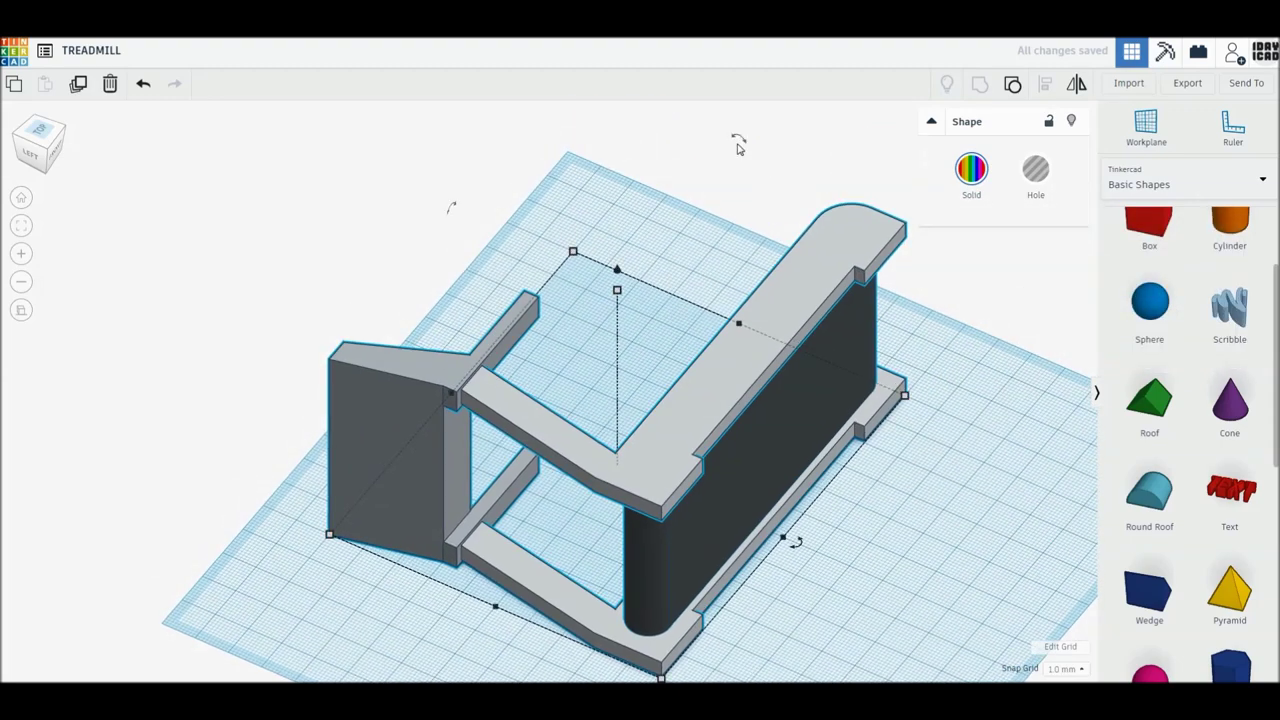
# - Rotate the treadmill 90° and set a working plane on the console's face
pyautogui.moveTo(738, 147); pyautogui.dragTo(843, 285)
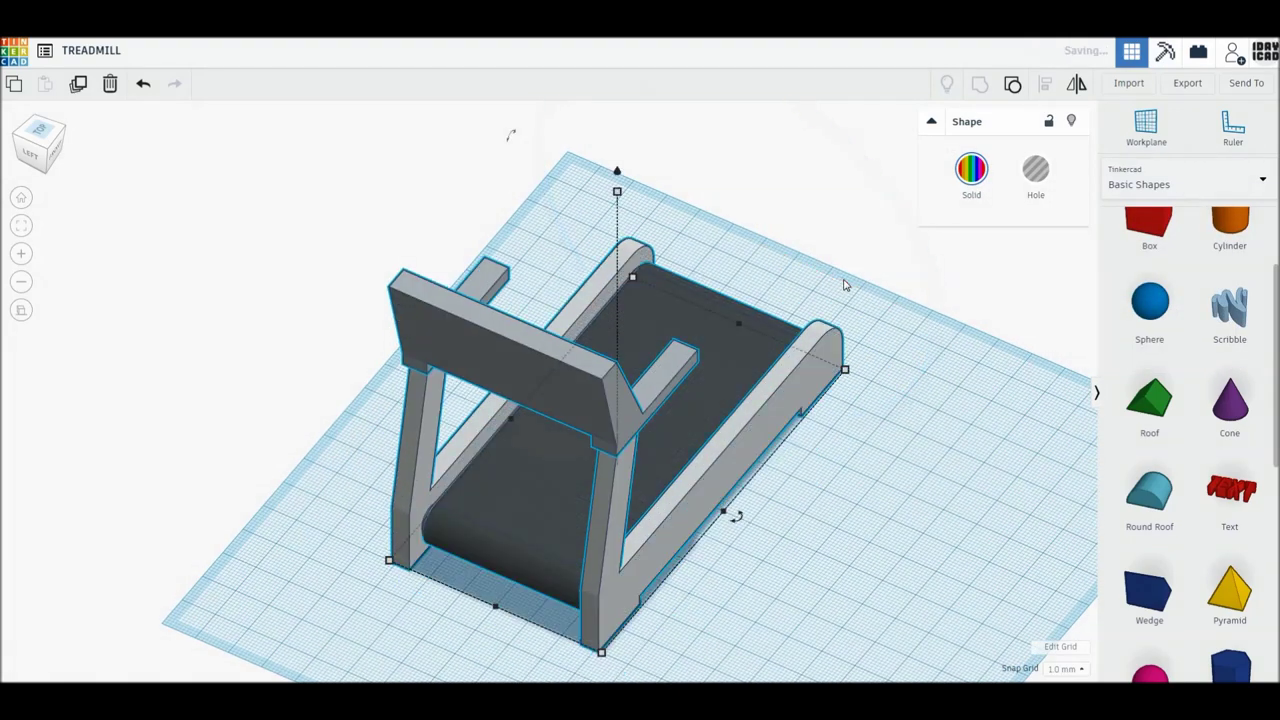
pyautogui.moveTo(846, 283)
pyautogui.mouseDown(button='right')
pyautogui.moveTo(381, 524)
pyautogui.moveTo(400, 443)
pyautogui.moveTo(490, 547)
pyautogui.mouseUp(button='right')
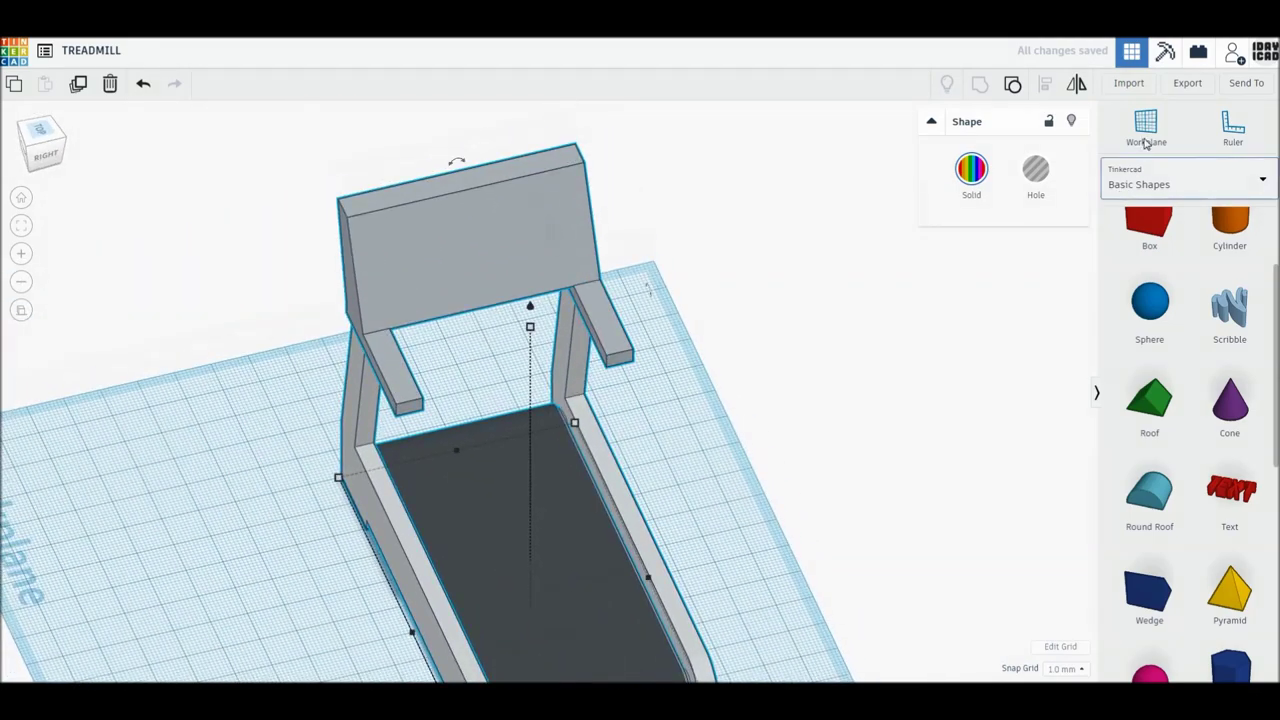
pyautogui.click(1146, 126)
pyautogui.click(486, 248)
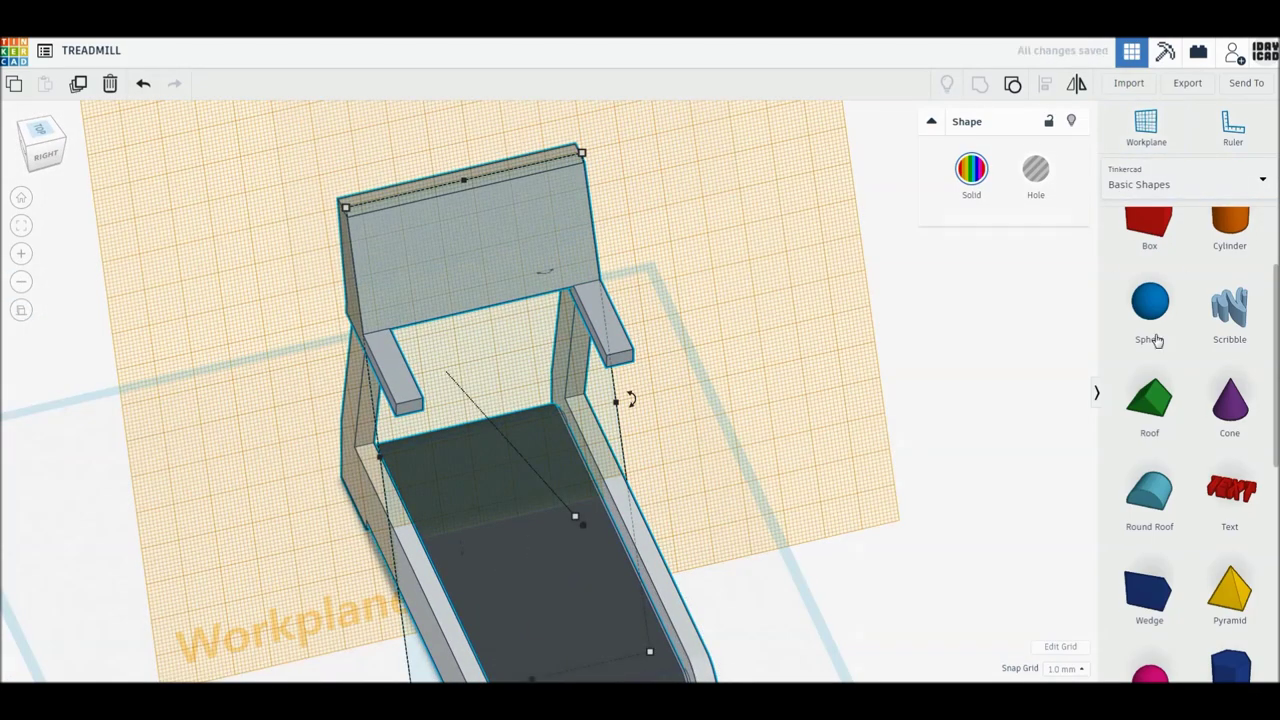
# - Drag a new box onto the console face
pyautogui.scroll(3, 1154, 340)
pyautogui.moveTo(1149, 265); pyautogui.dragTo(836, 297)
pyautogui.moveTo(565, 290); pyautogui.dragTo(453, 267)
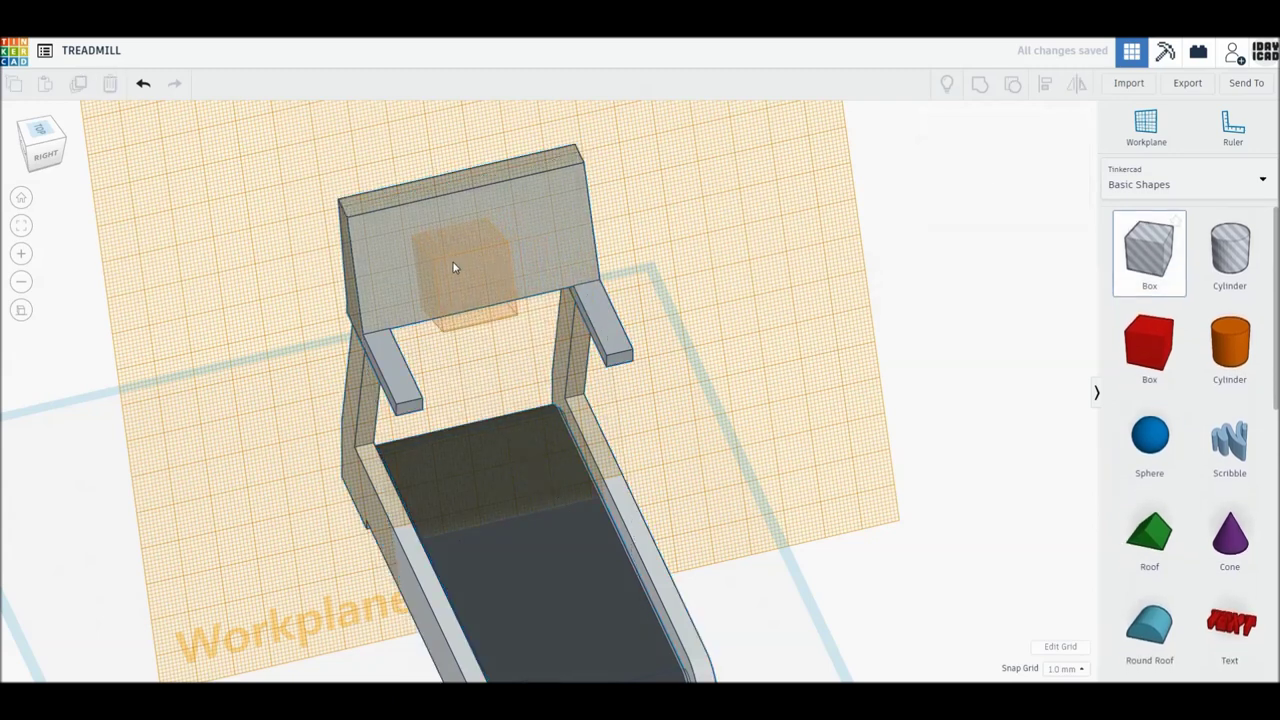
# - Drop the box on the console as a 28 × 26 hole, then return the workplane to the ground
pyautogui.moveTo(453, 267); pyautogui.dragTo(453, 264)
pyautogui.moveTo(485, 217); pyautogui.dragTo(513, 195)
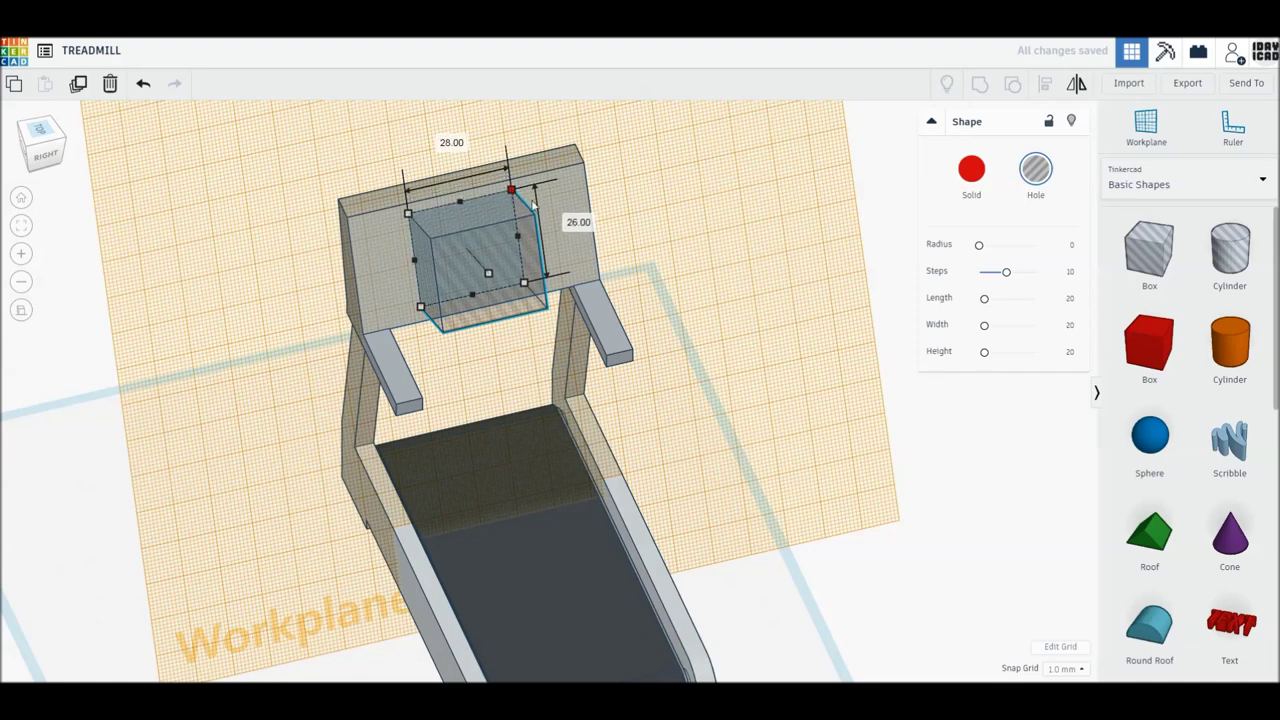
pyautogui.click(1166, 130)
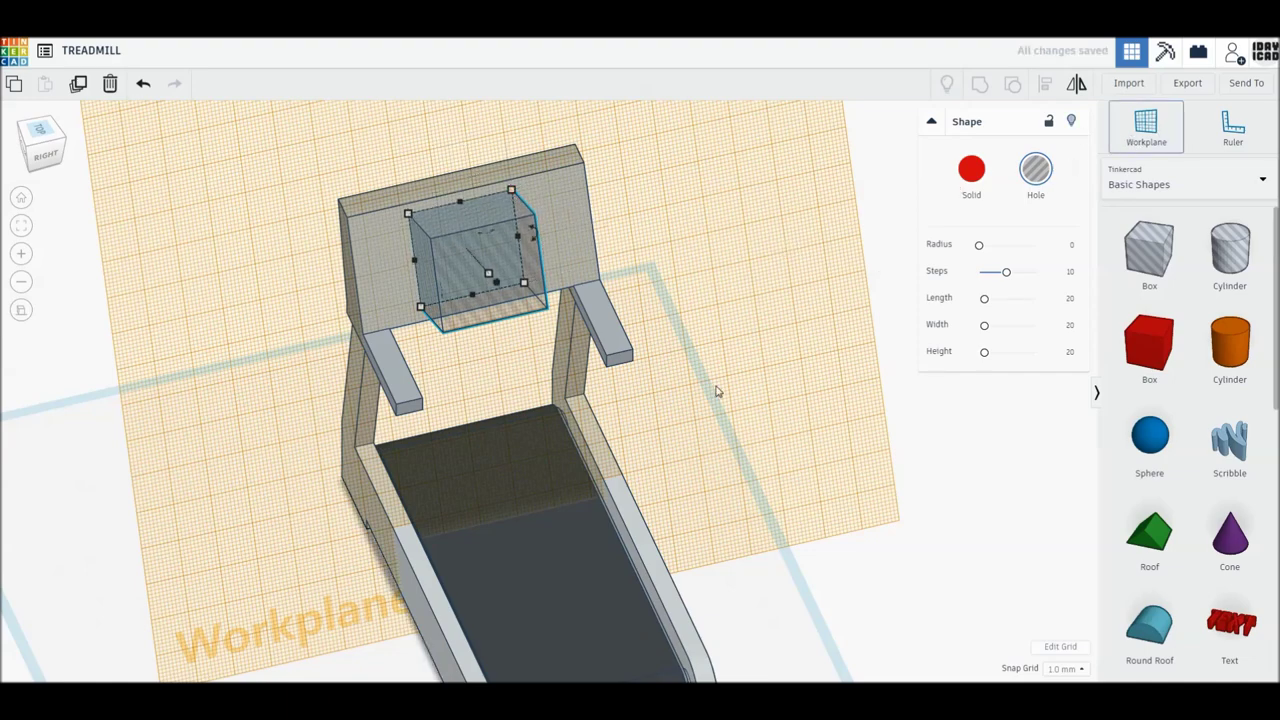
pyautogui.click(645, 483)
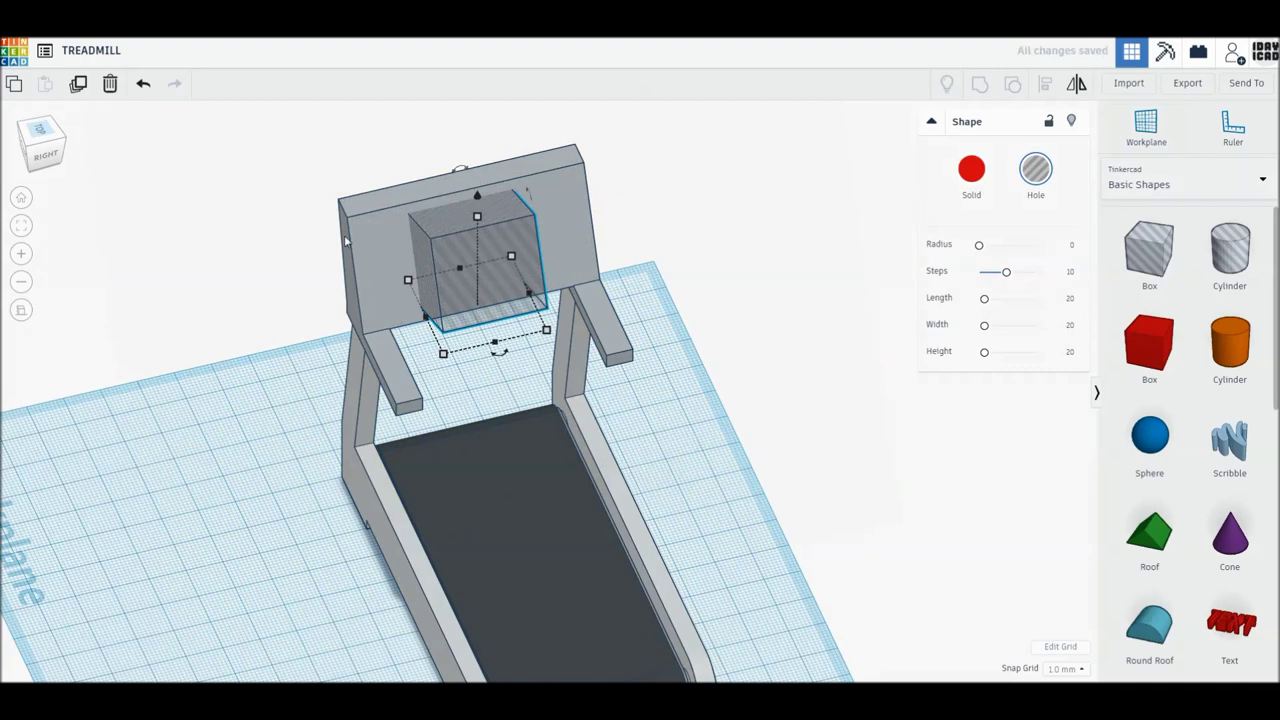
# - Nudge the treadmill and hole box slightly across the workplane, then deselect them
pyautogui.hotkey('ctrl', 'a')
pyautogui.click(1076, 84)
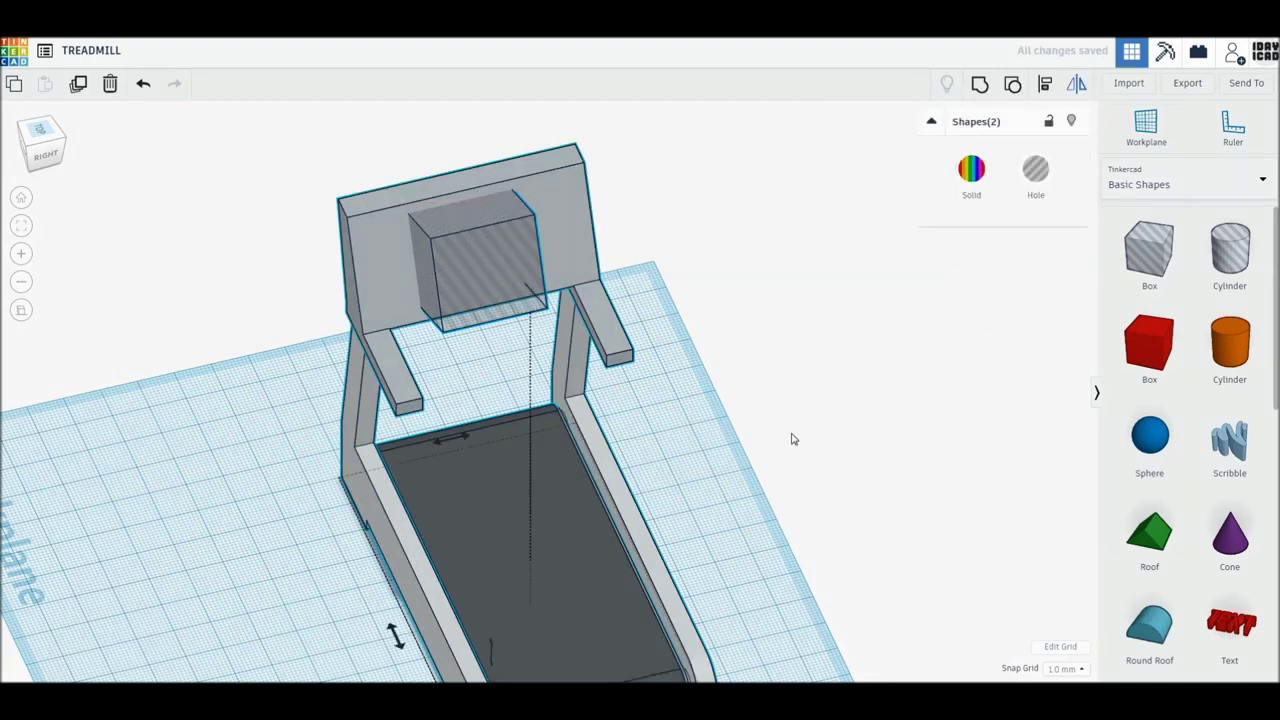
pyautogui.scroll(-3, 791, 439)
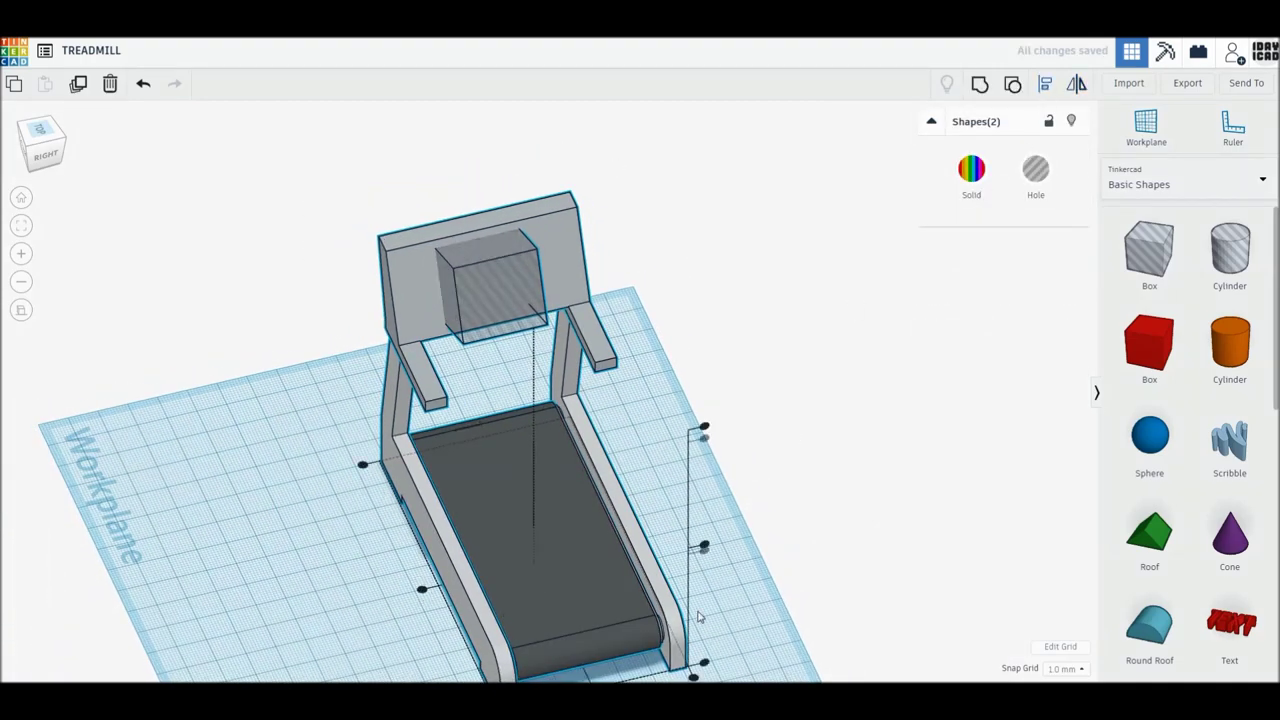
pyautogui.scroll(1, 800, 482)
pyautogui.moveTo(591, 655); pyautogui.dragTo(594, 637)
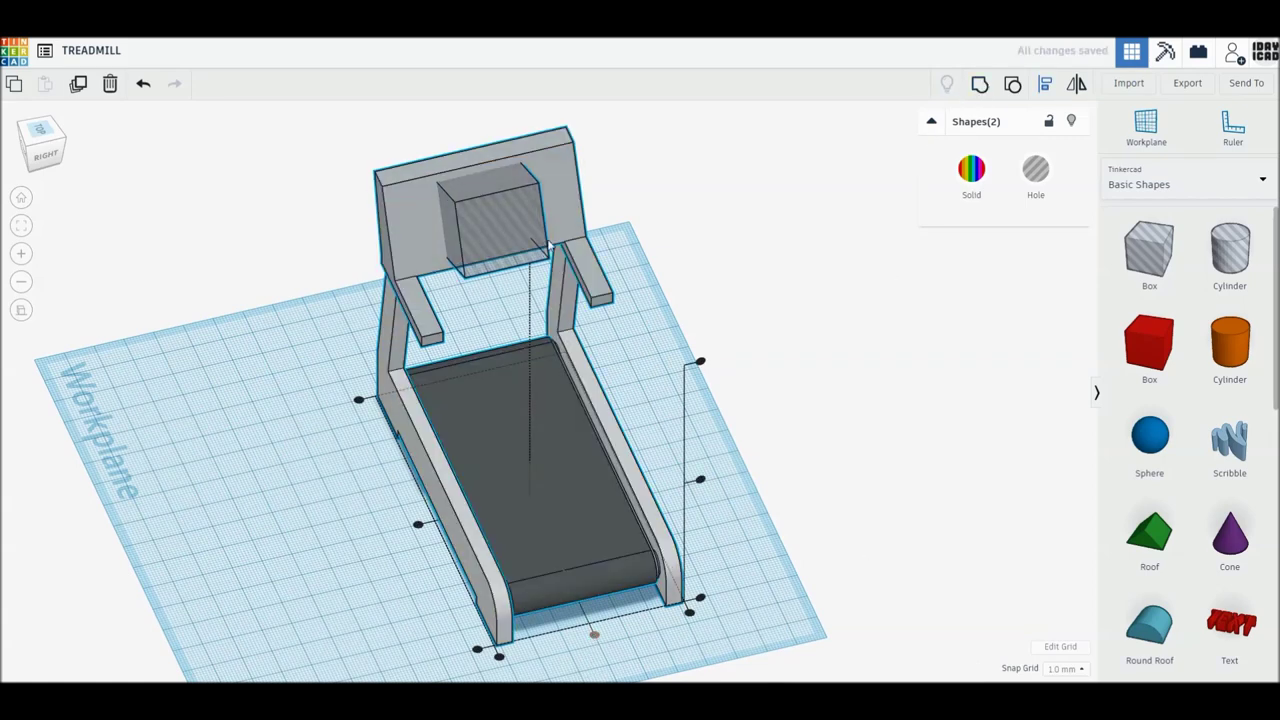
pyautogui.click(750, 165)
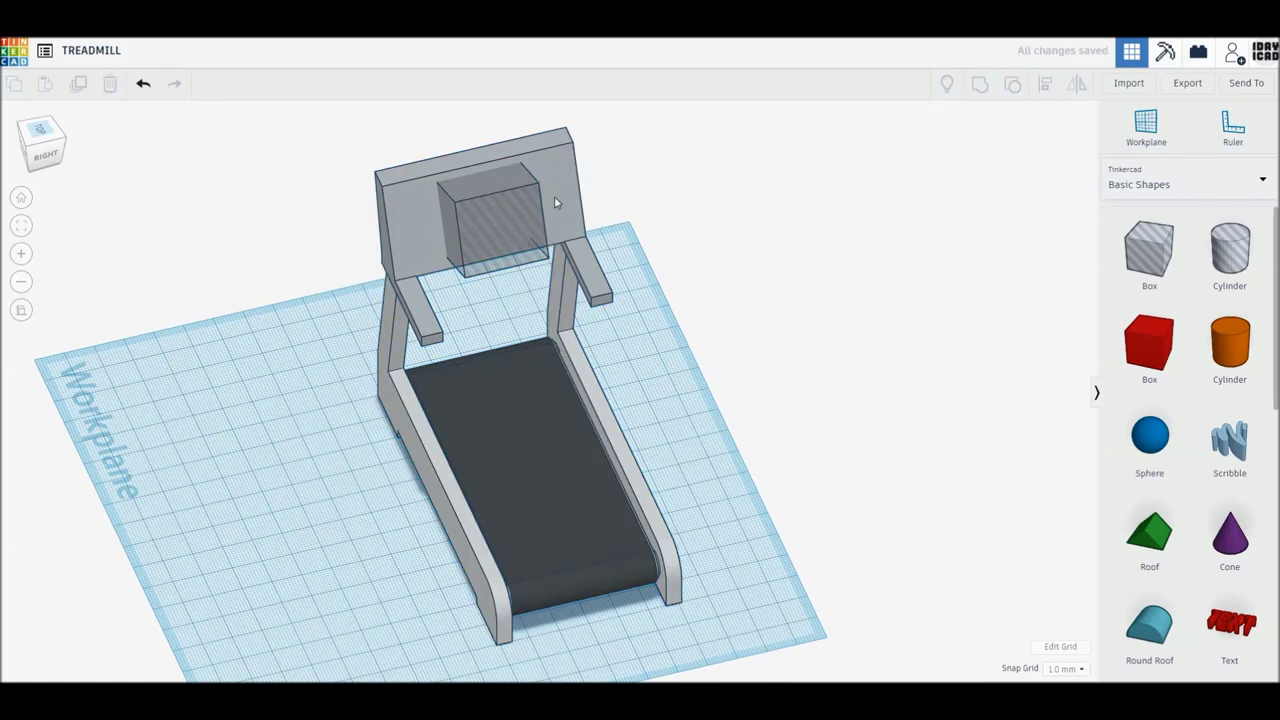
# - Resize the screen hole box from its corner on a workplane set on the console's front face
pyautogui.click(1136, 145)
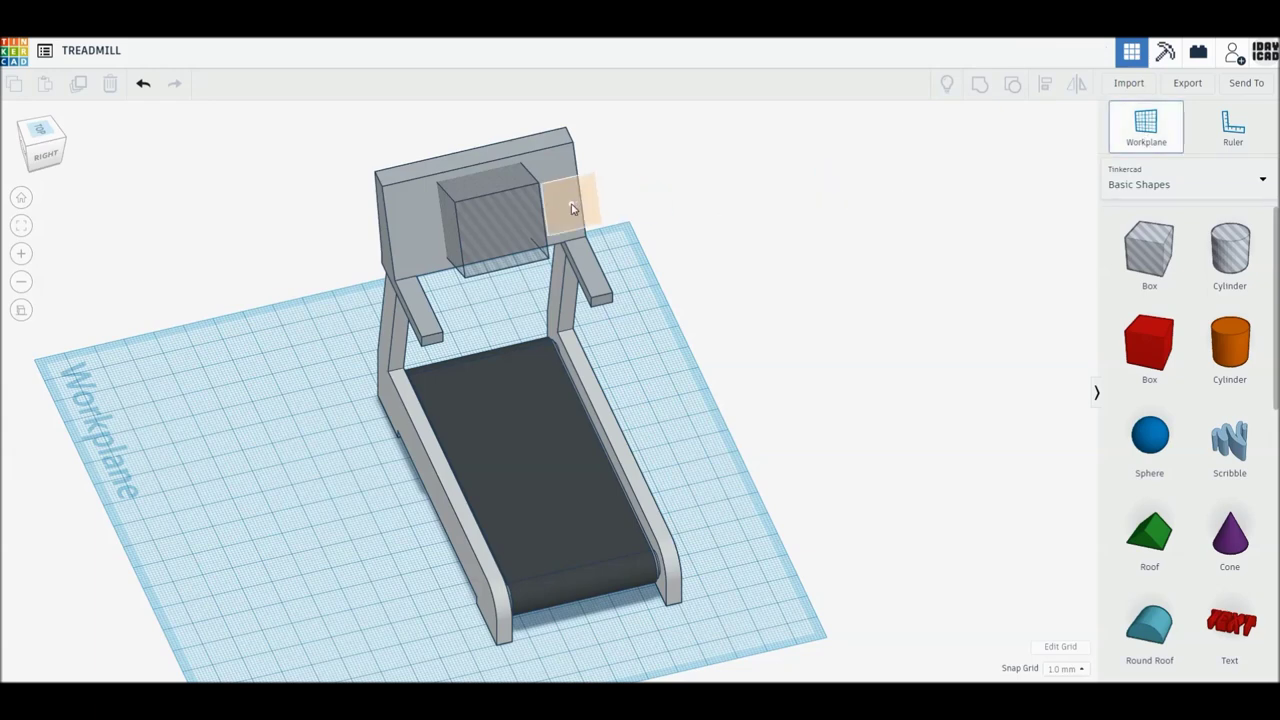
pyautogui.click(572, 208)
pyautogui.click(516, 234)
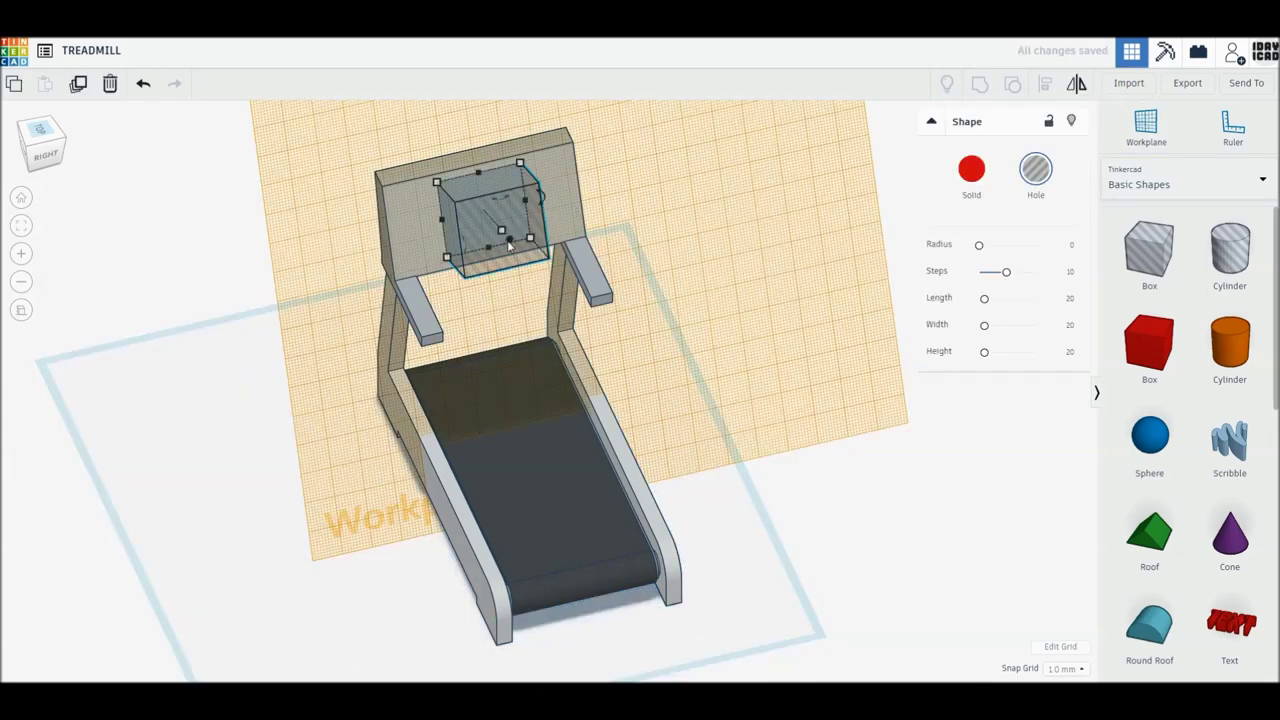
pyautogui.moveTo(509, 241); pyautogui.dragTo(510, 245)
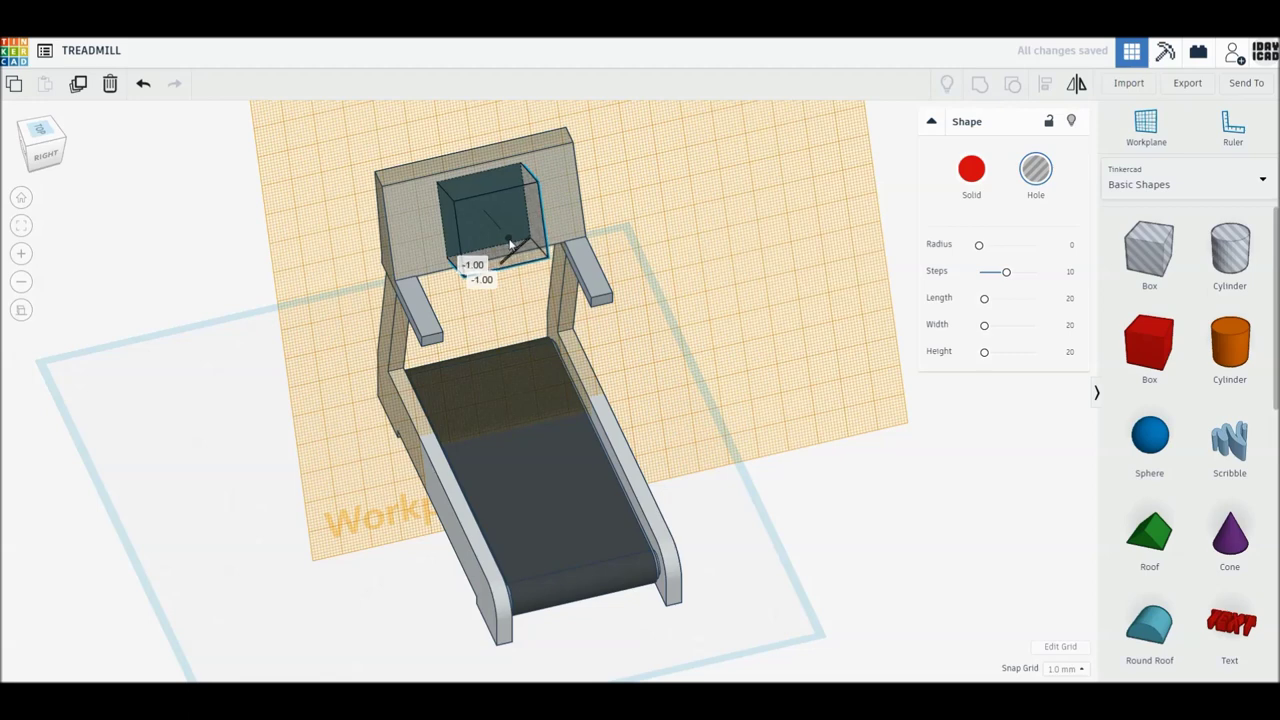
pyautogui.click(863, 337)
# - Reset the workplane and group the screen hole with the treadmill to recess the screen
pyautogui.click(1148, 128)
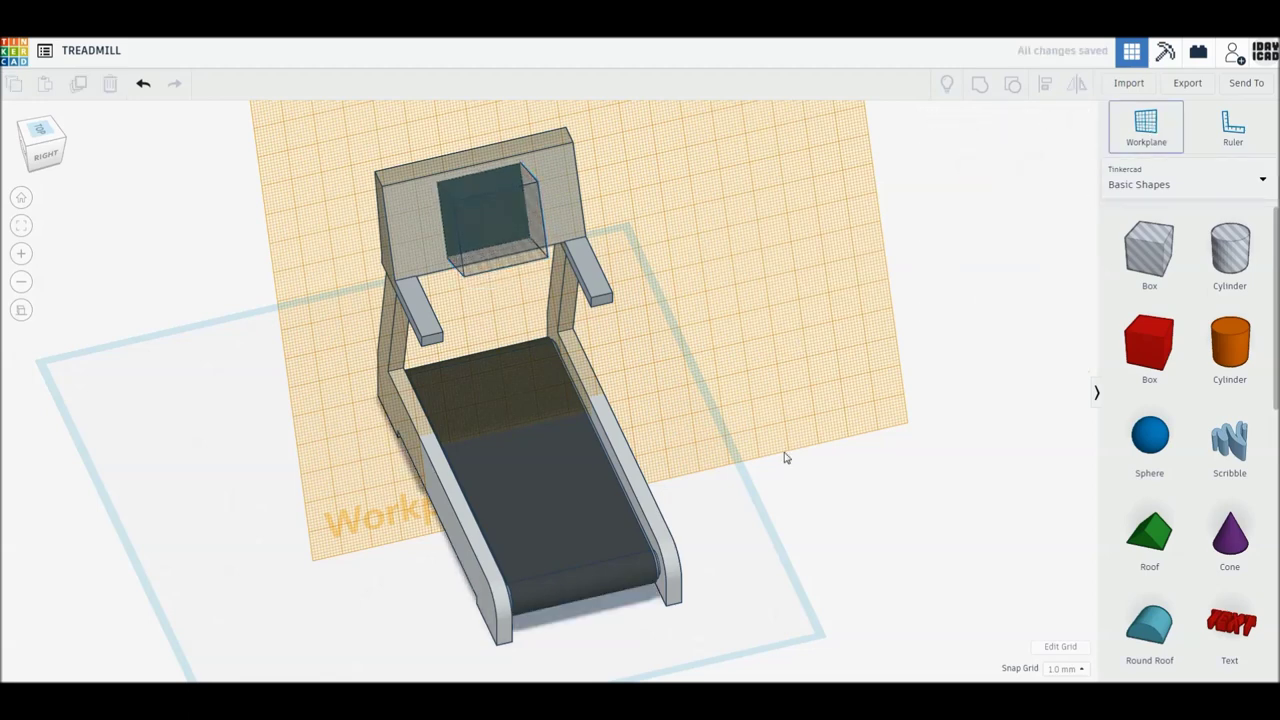
pyautogui.click(705, 520)
pyautogui.moveTo(780, 617); pyautogui.dragTo(287, 180)
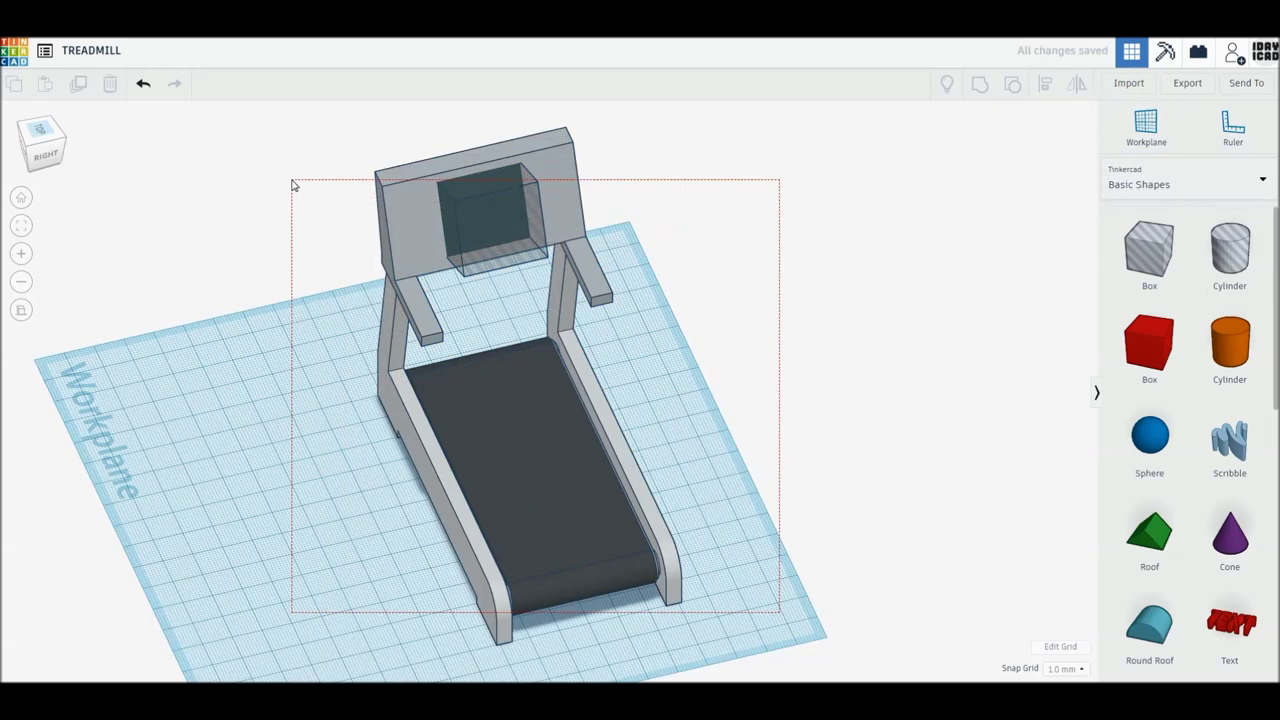
pyautogui.click(980, 86)
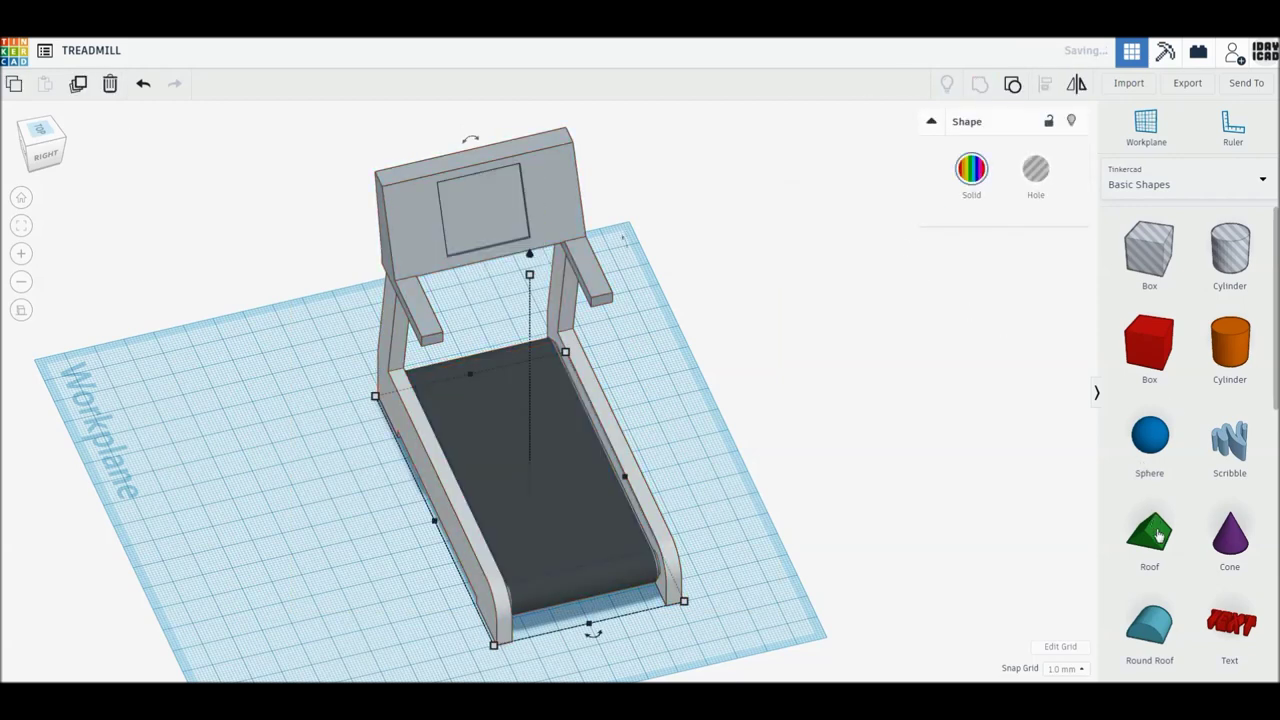
# - Place a Roof wedge beside the treadmill, make it a hole, and set one dimension to 3
pyautogui.scroll(-1, 1150, 560)
pyautogui.moveTo(1149, 655); pyautogui.dragTo(731, 536)
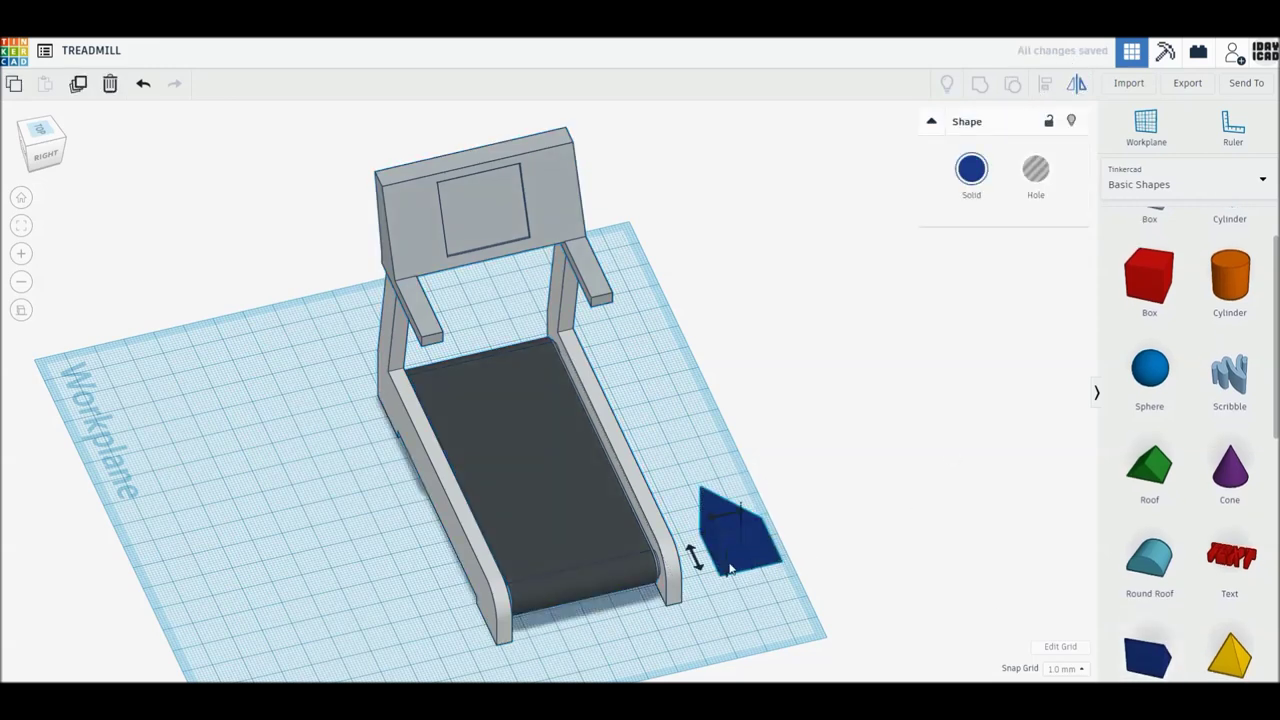
pyautogui.moveTo(730, 568); pyautogui.dragTo(730, 568)
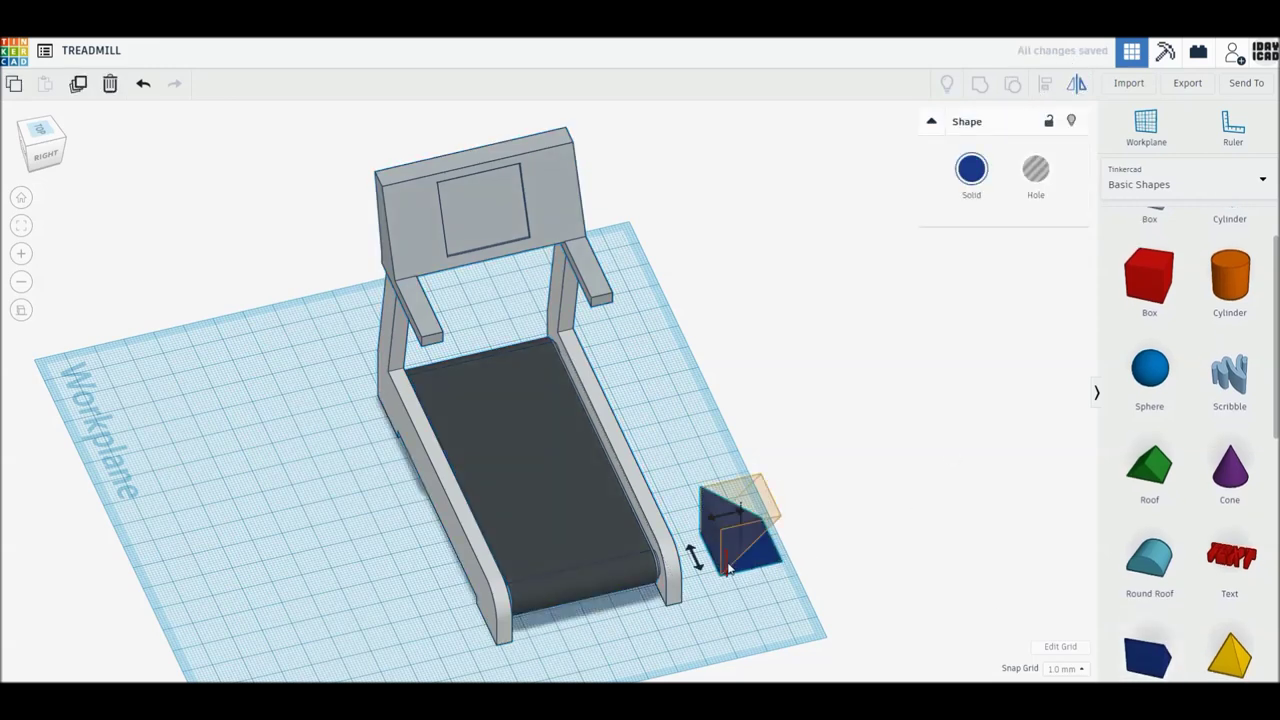
pyautogui.click(1030, 178)
pyautogui.click(808, 586)
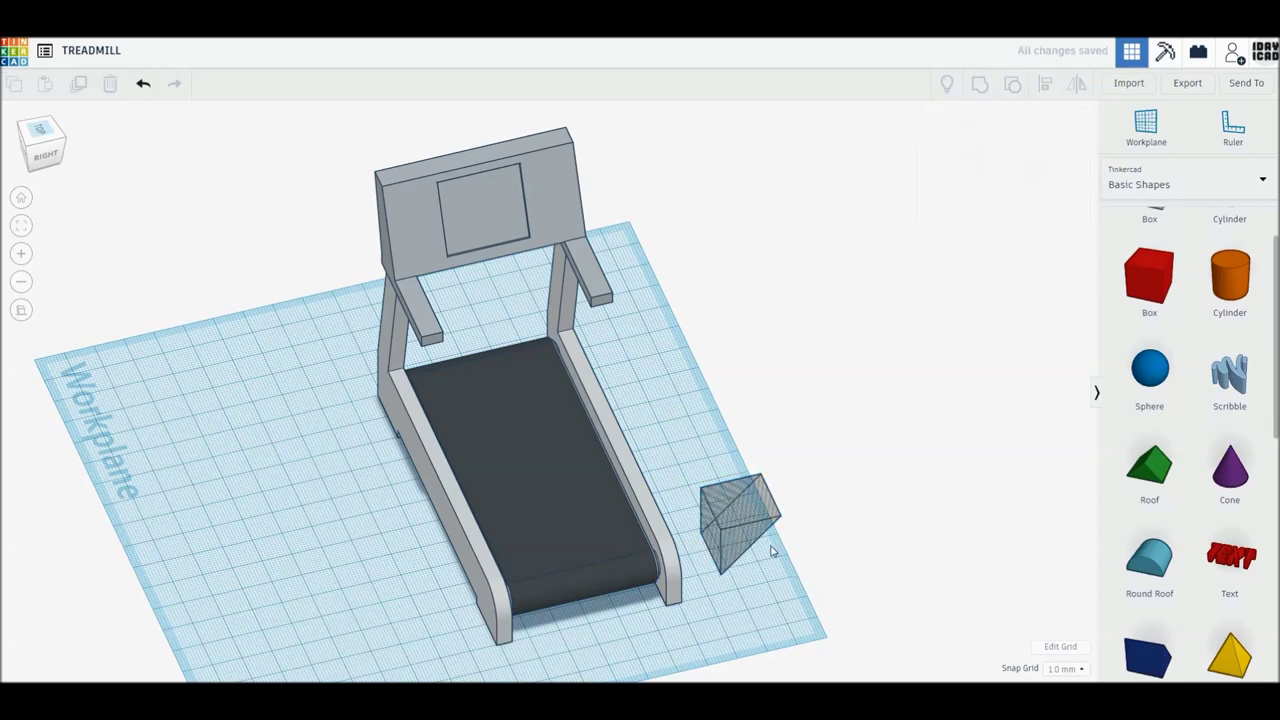
pyautogui.click(742, 512)
pyautogui.click(808, 527)
pyautogui.write('3')
pyautogui.press('Return')
# - Mirror the treadmill and wedge hole so the wedge sits on the console's top corner
pyautogui.moveTo(868, 591); pyautogui.dragTo(372, 346)
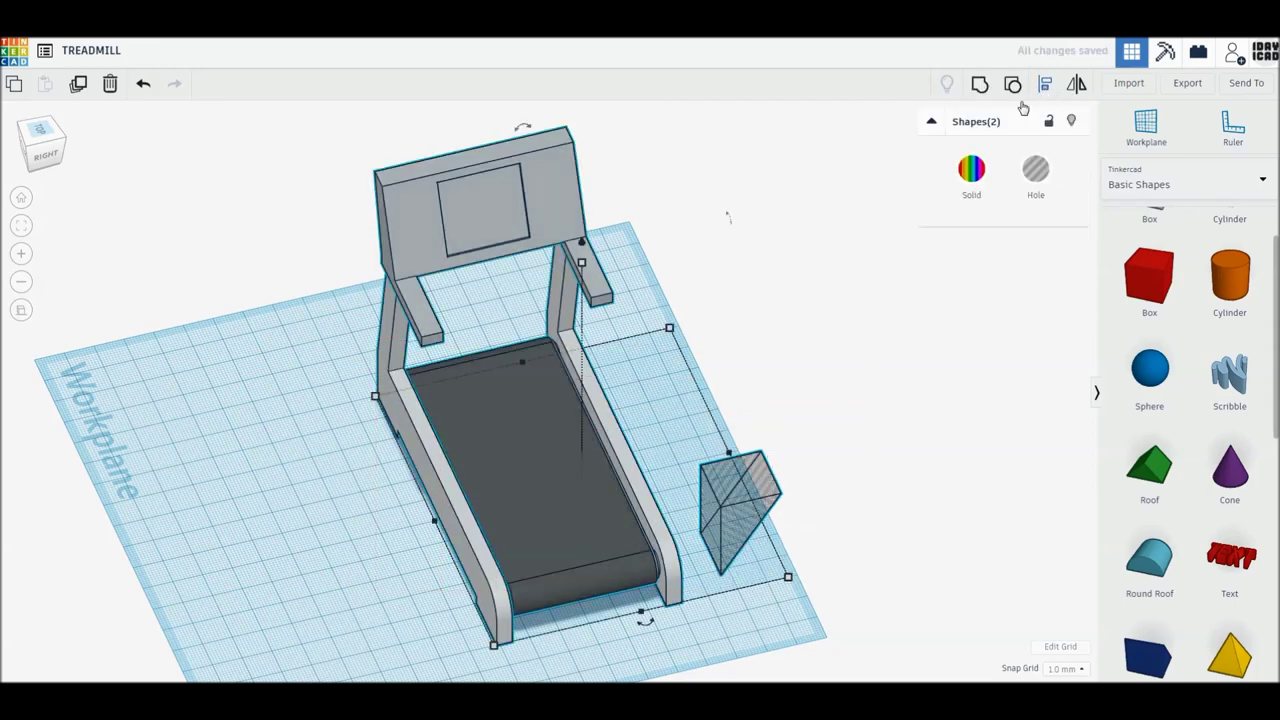
pyautogui.press('m')
pyautogui.click(358, 399)
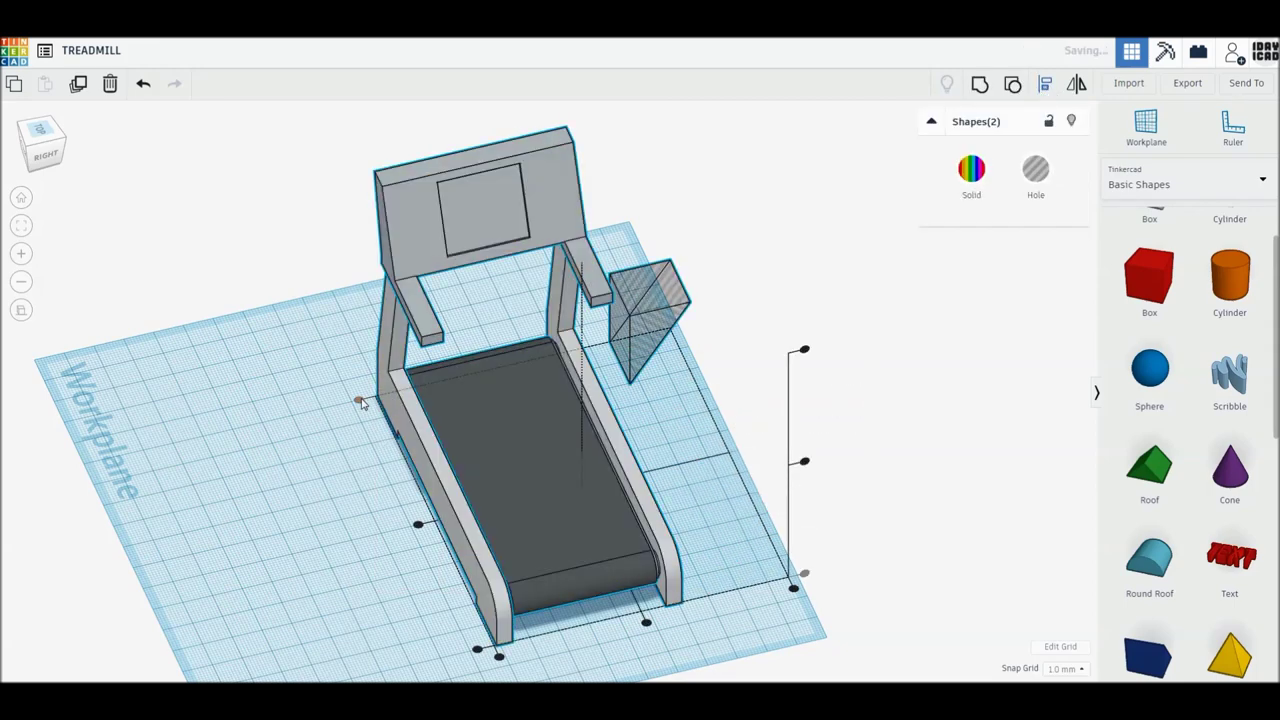
pyautogui.click(805, 350)
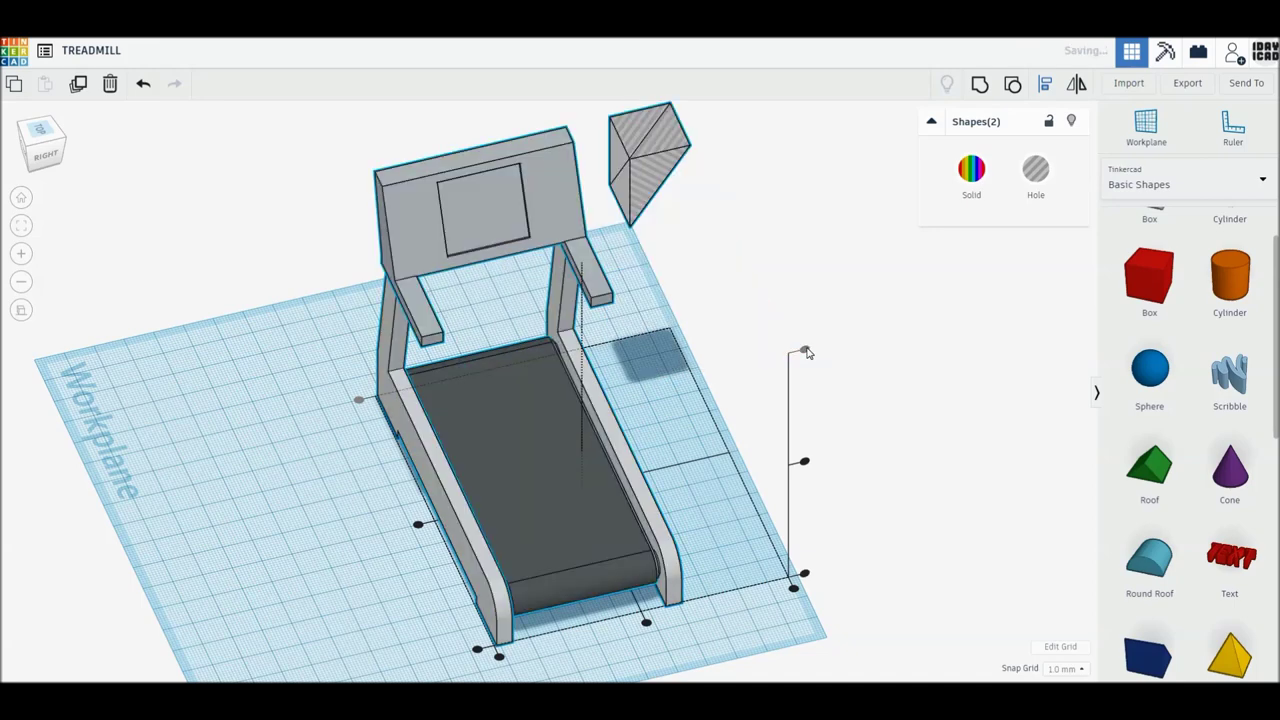
pyautogui.click(498, 655)
pyautogui.click(433, 228)
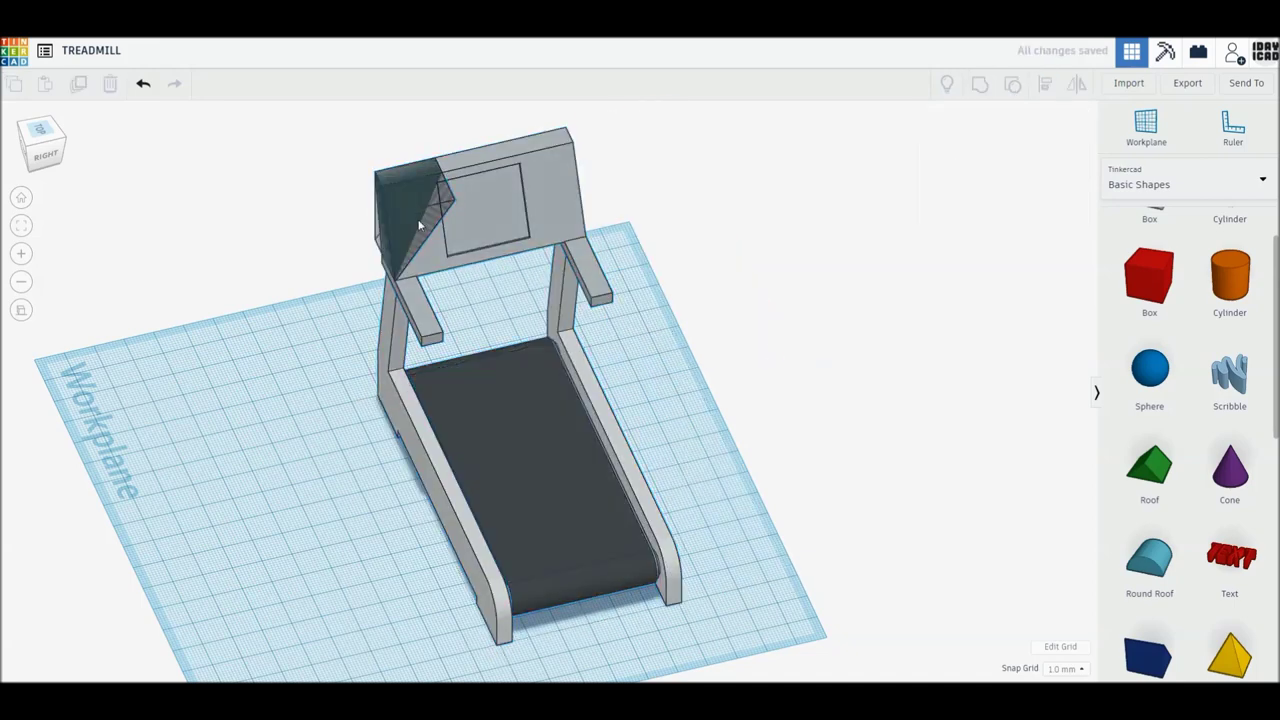
# - Narrow the wedge hole to 17 mm, duplicate it, and group one with the treadmill to bevel the left corner
pyautogui.moveTo(447, 250); pyautogui.dragTo(421, 252)
pyautogui.click(81, 90)
pyautogui.moveTo(446, 218); pyautogui.dragTo(772, 180)
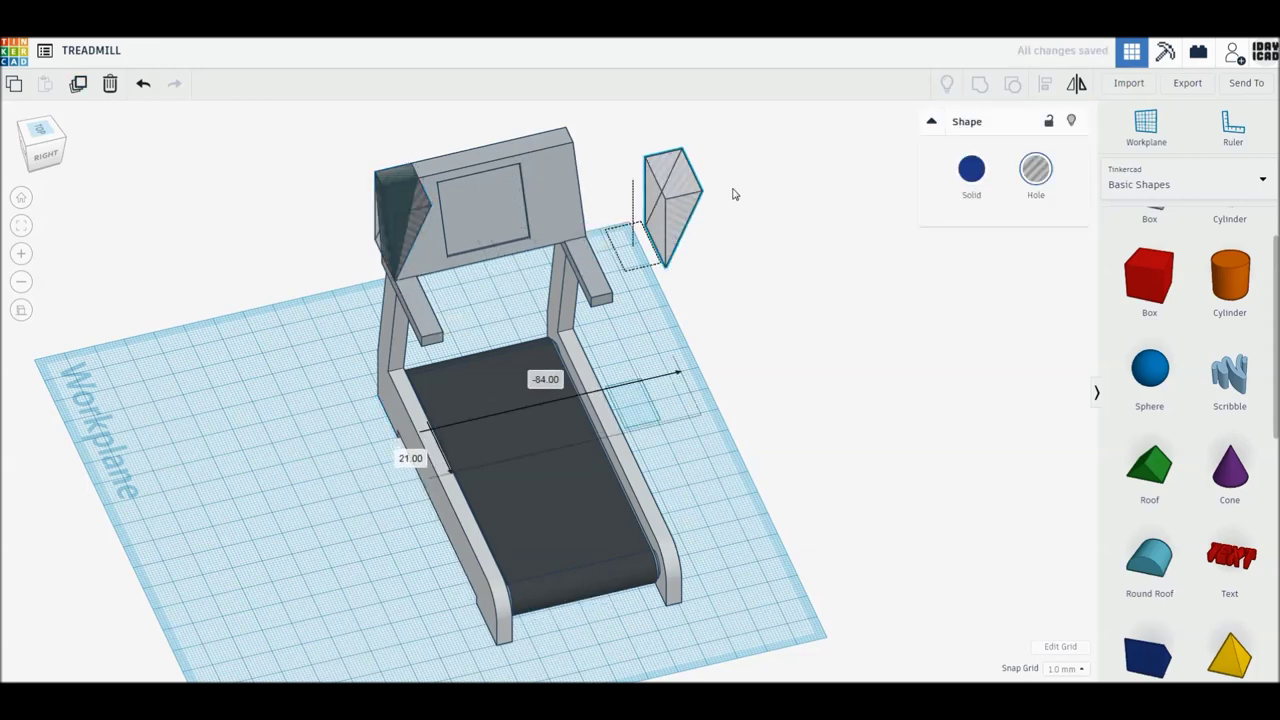
pyautogui.moveTo(288, 136); pyautogui.dragTo(523, 306)
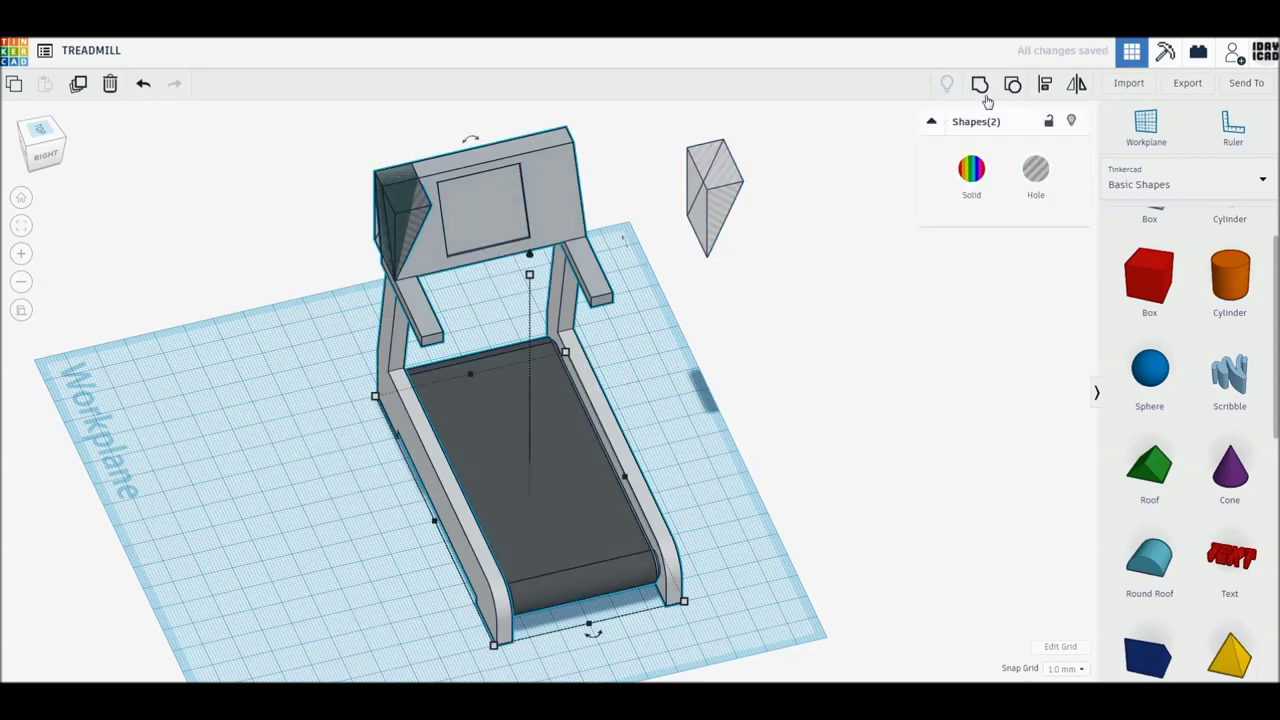
pyautogui.click(980, 84)
# - Rotate the spare wedge hole, align it flush with the console's right corner, and group it in
pyautogui.click(720, 190)
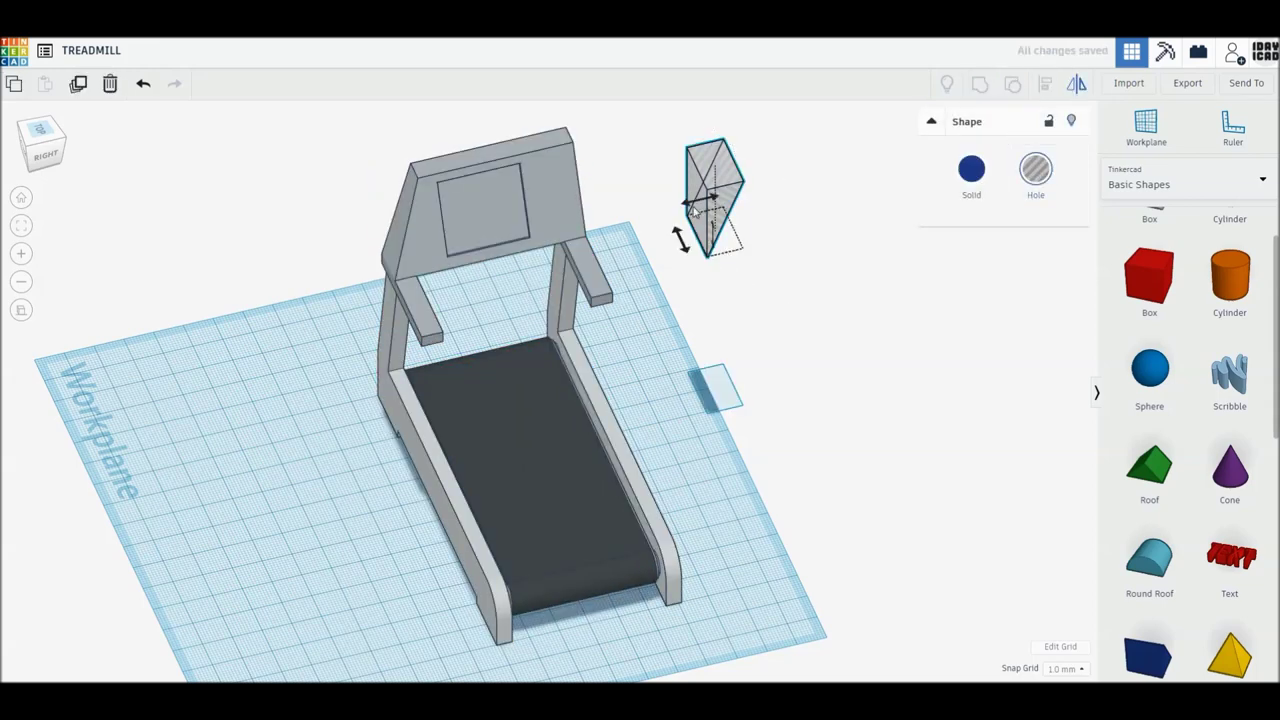
pyautogui.moveTo(692, 207); pyautogui.dragTo(688, 205)
pyautogui.moveTo(818, 322); pyautogui.dragTo(545, 178)
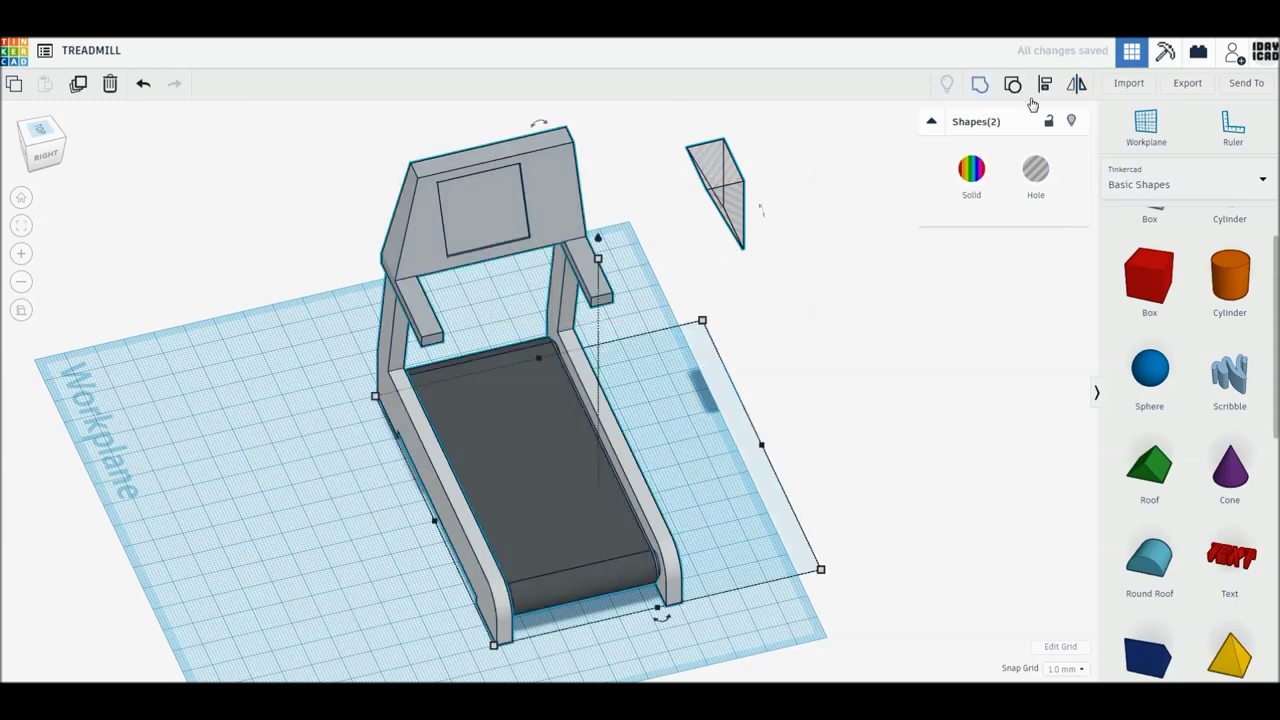
pyautogui.click(826, 582)
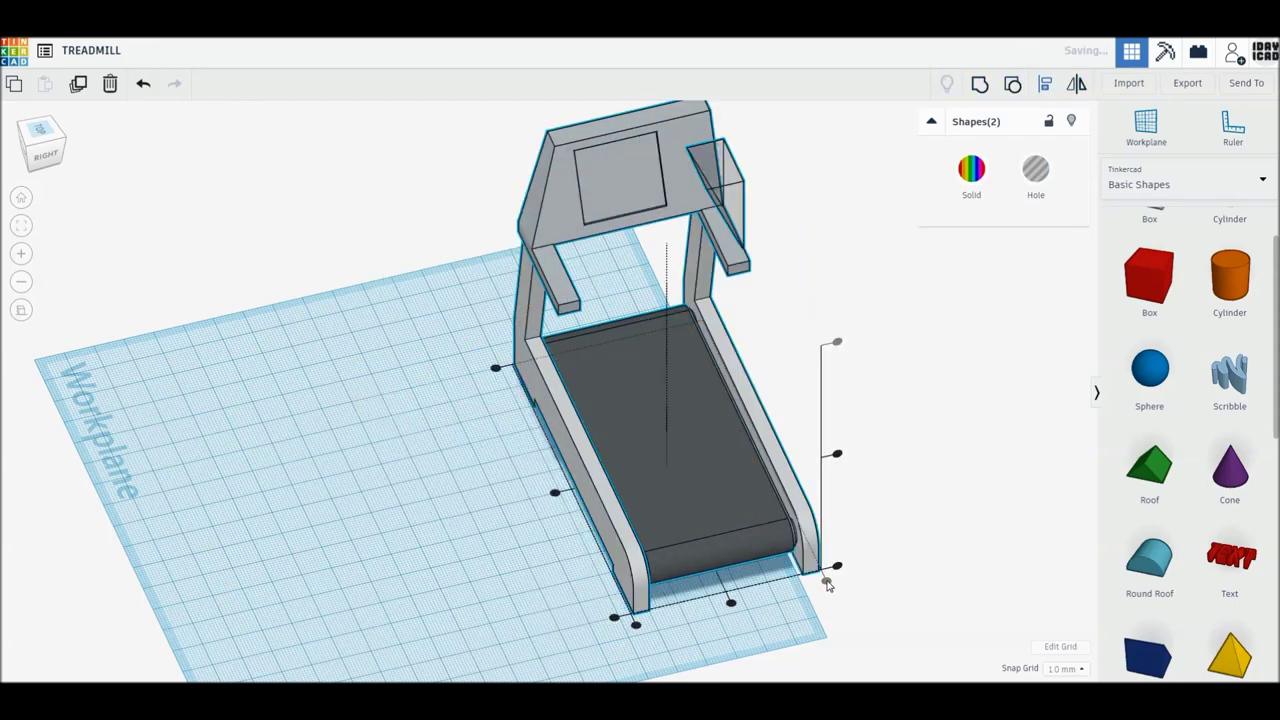
pyautogui.click(496, 369)
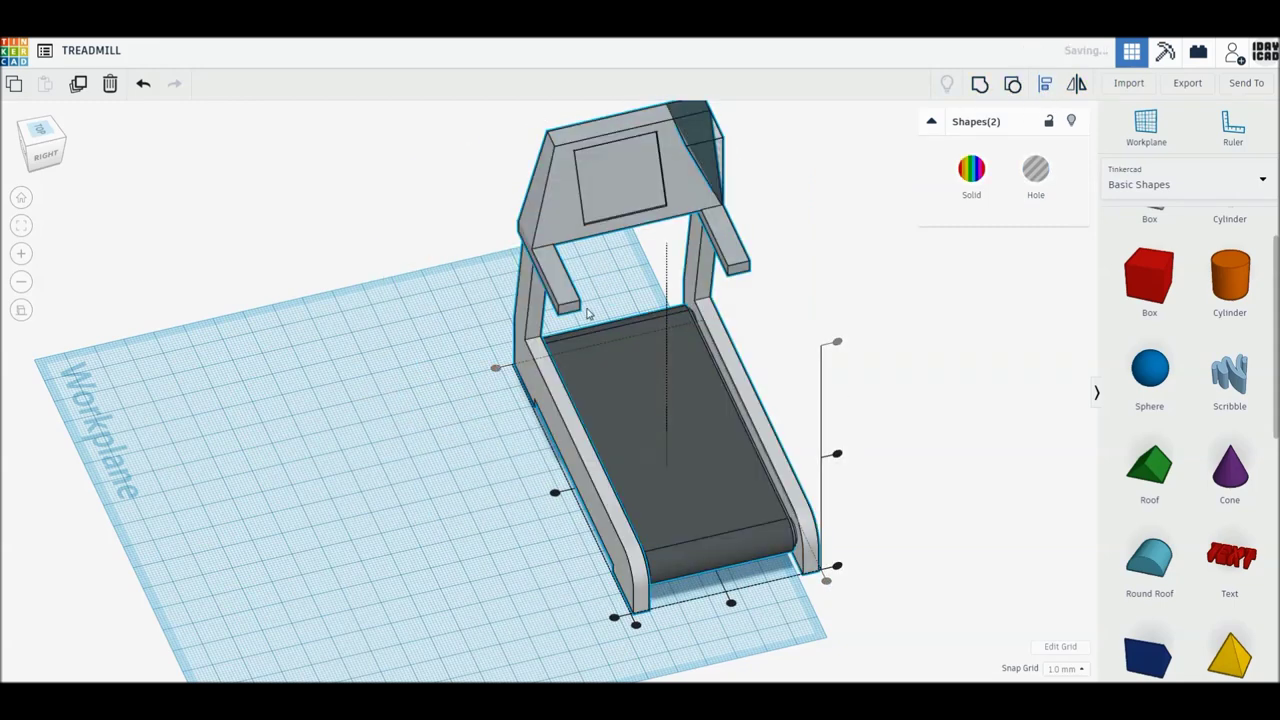
pyautogui.click(979, 87)
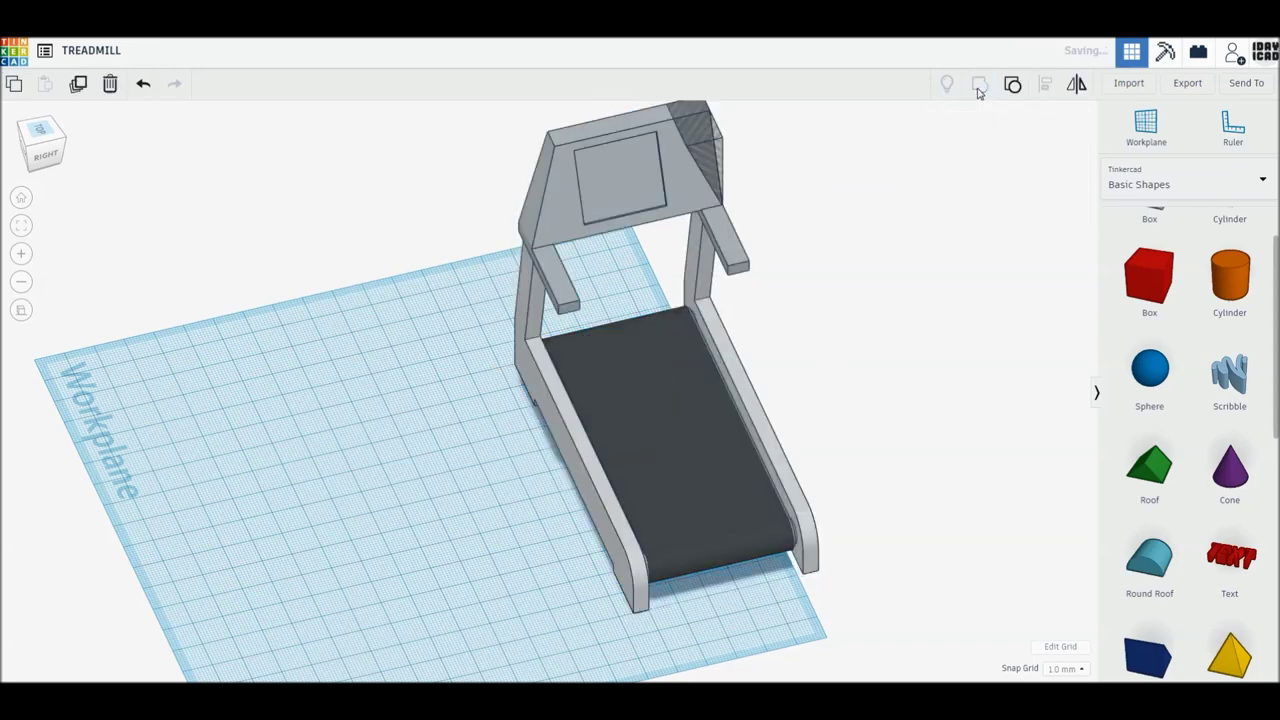
pyautogui.click(939, 375)
pyautogui.click(21, 310)
# - Rotate the treadmill 90° about the vertical axis and nudge it slightly left
pyautogui.click(20, 199)
pyautogui.click(590, 312)
pyautogui.press('f')
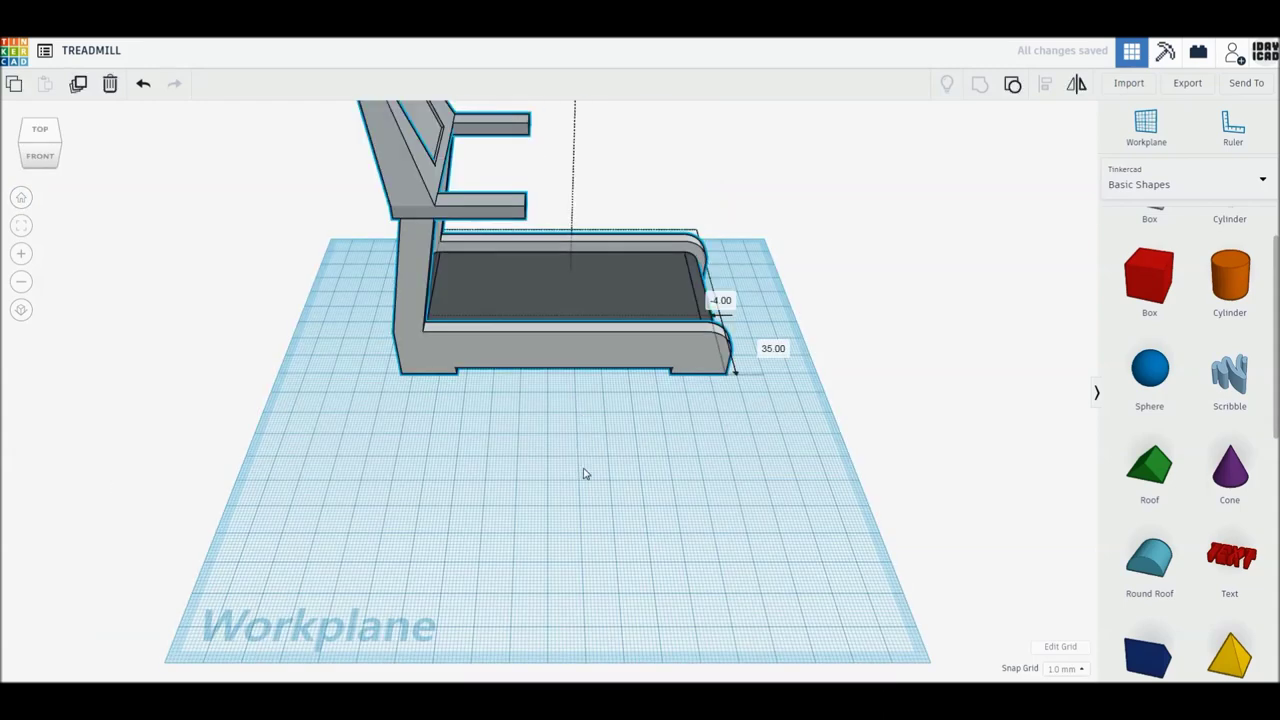
pyautogui.moveTo(561, 521); pyautogui.dragTo(444, 422)
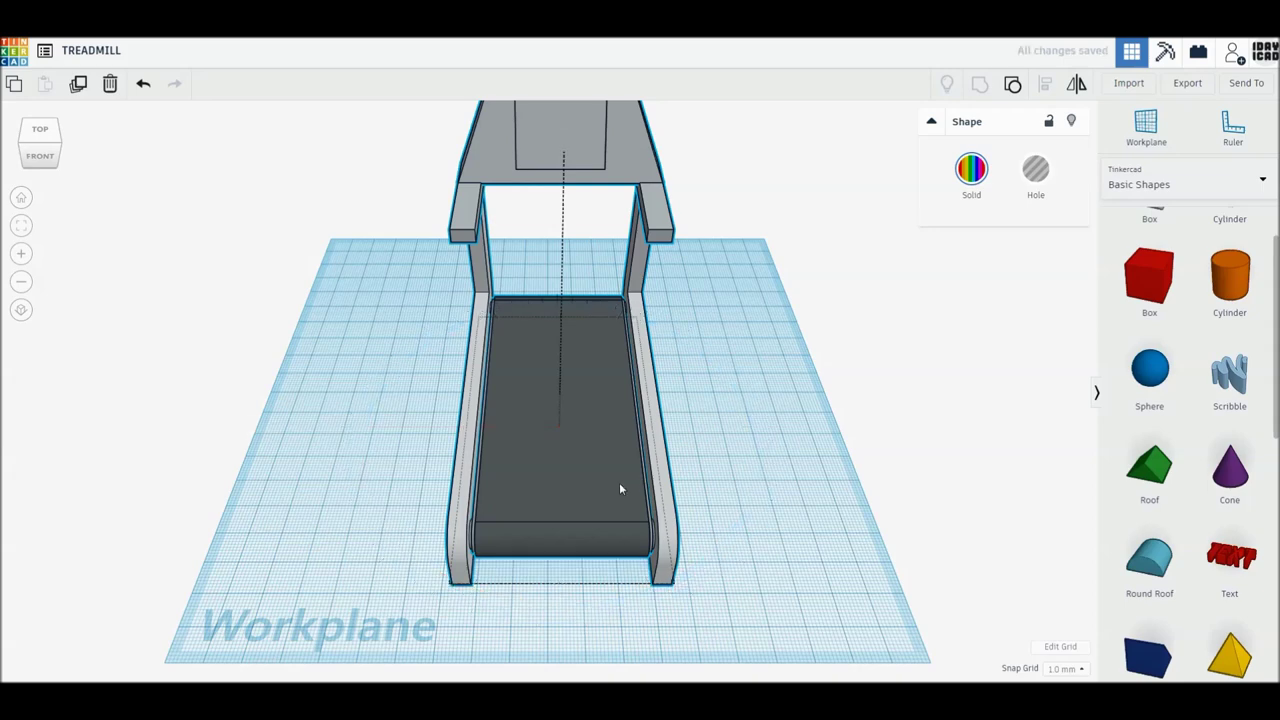
pyautogui.press('Left')
pyautogui.press('Left')
pyautogui.press('Left')
pyautogui.press('Left')
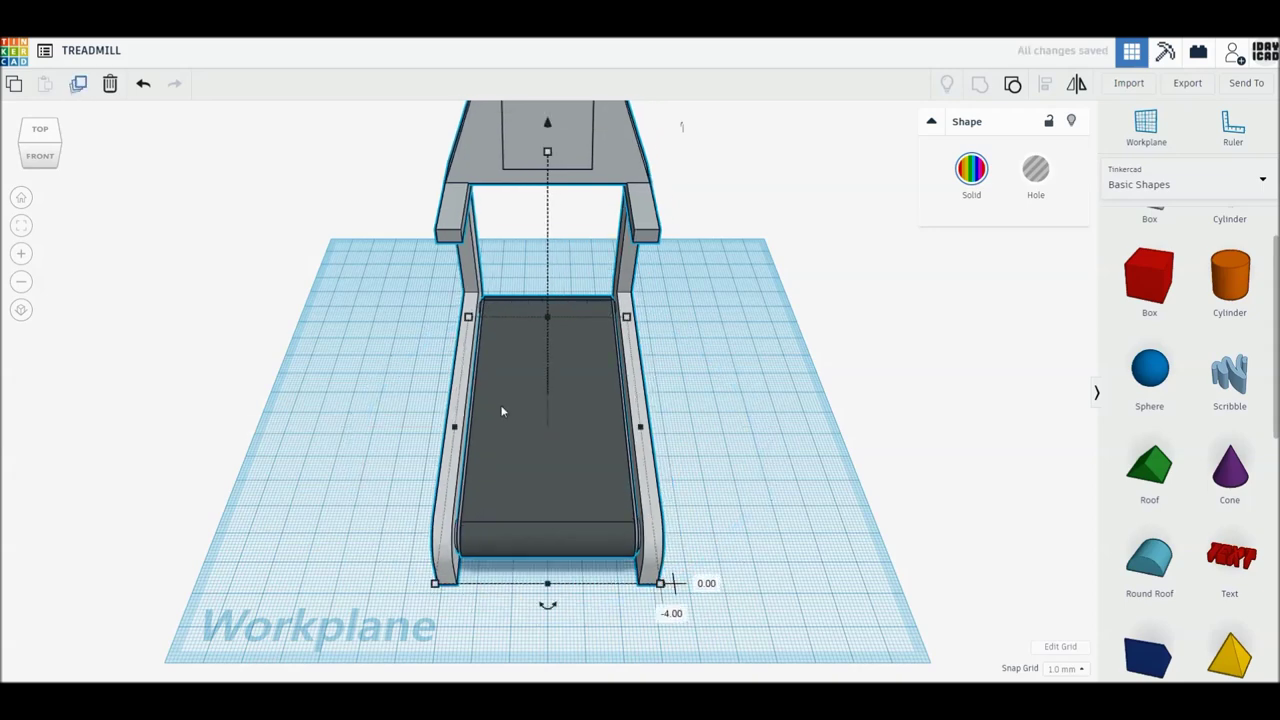
# - Make two copies so three identical treadmills stand side by side
pyautogui.moveTo(585, 492); pyautogui.dragTo(308, 493)
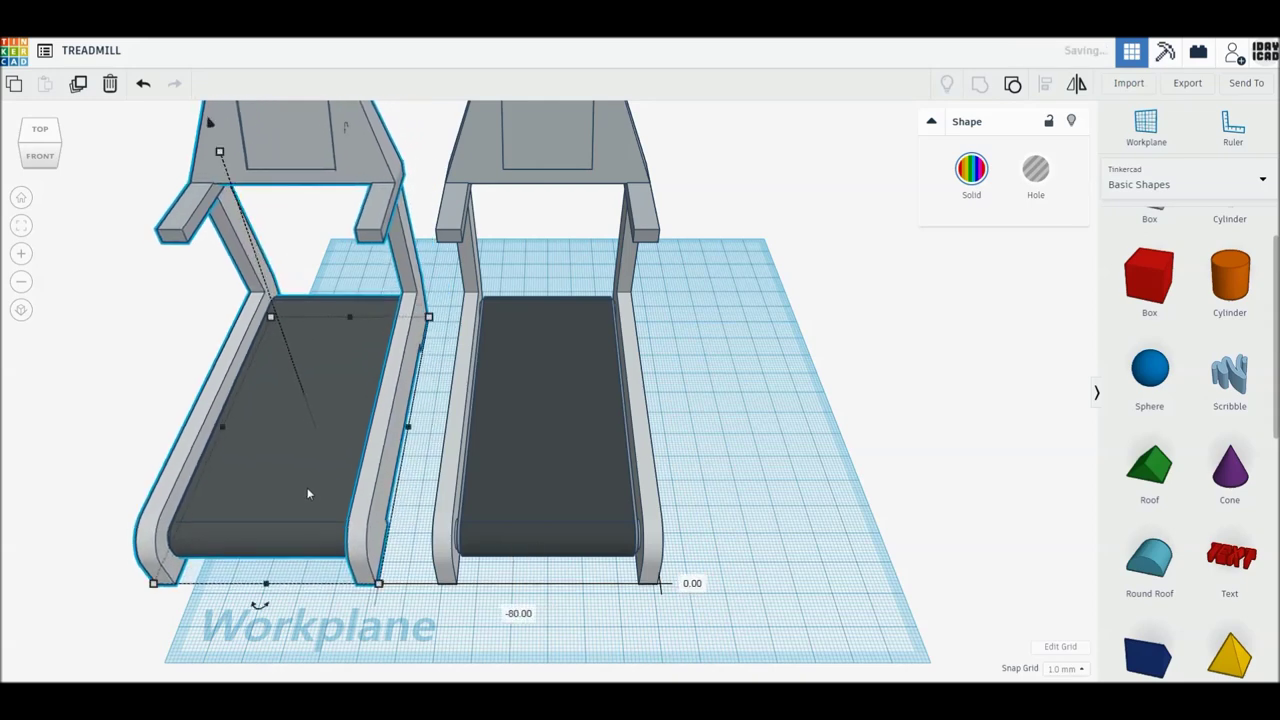
pyautogui.click(78, 83)
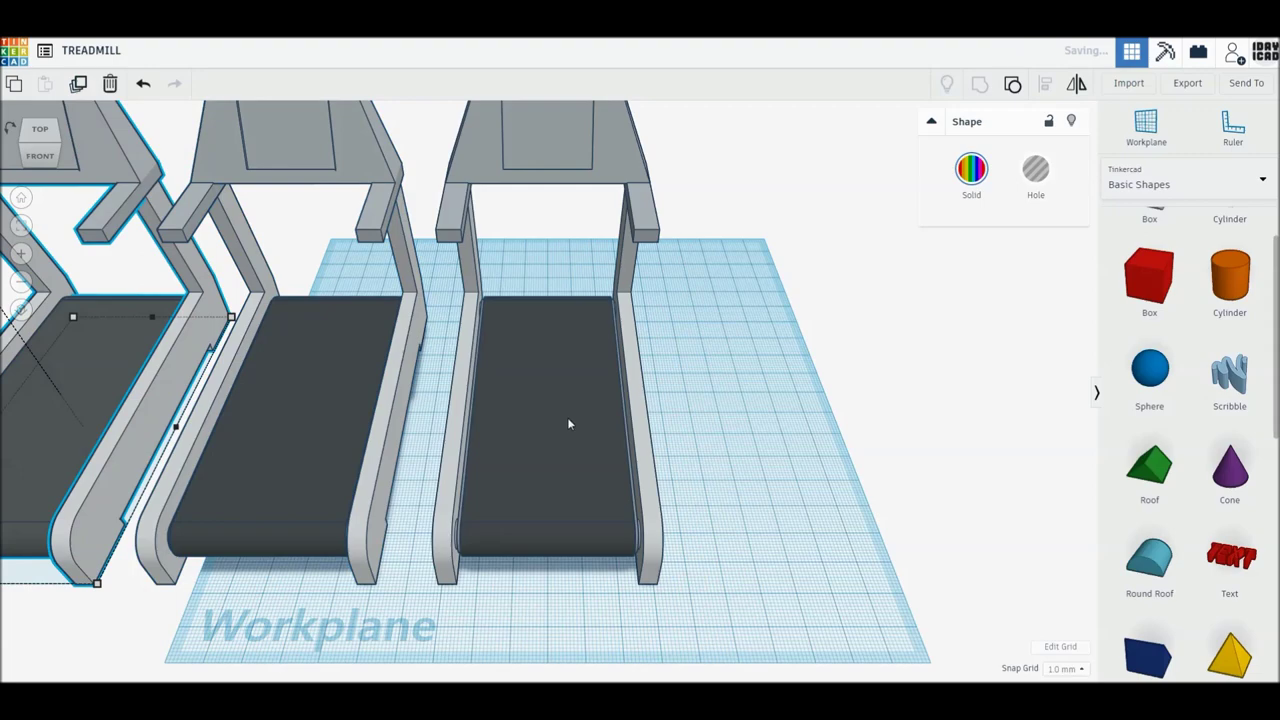
pyautogui.hotkey('ctrl', 'a')
pyautogui.press('f')
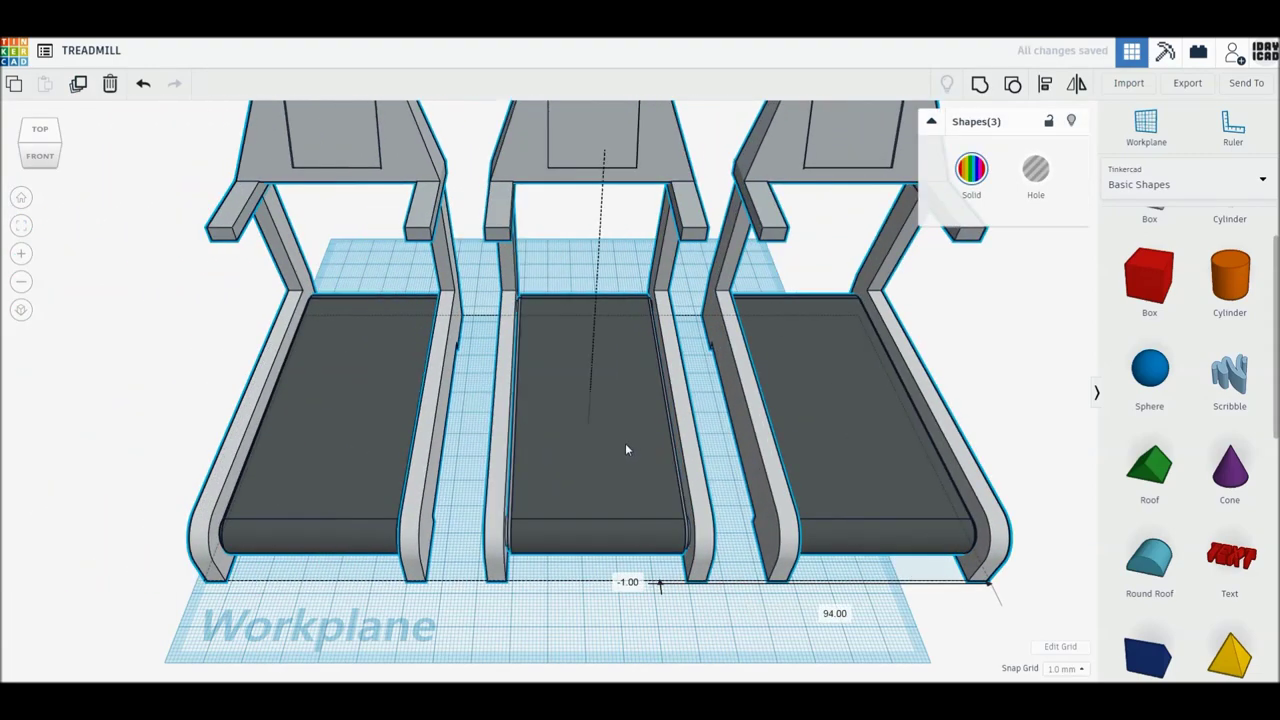
# - Shift all three treadmills left and scale them down uniformly to about 72 mm tall
pyautogui.moveTo(626, 449); pyautogui.dragTo(581, 454)
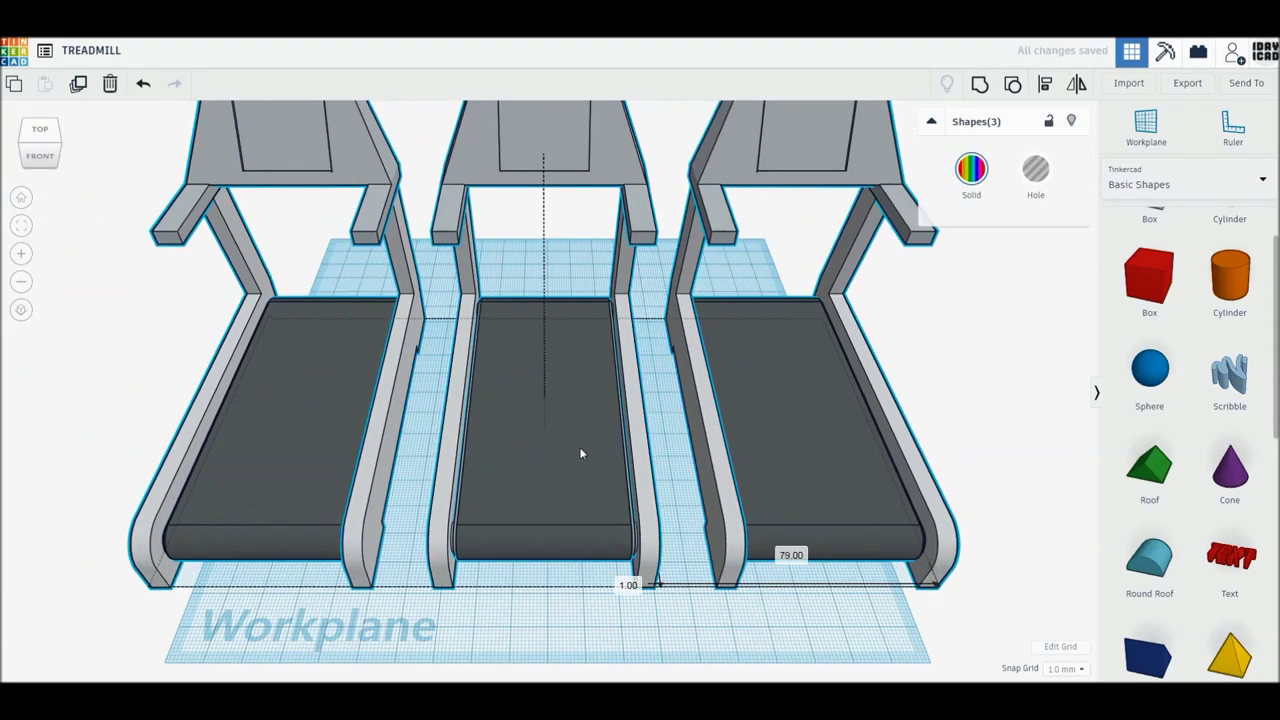
pyautogui.moveTo(581, 454); pyautogui.dragTo(581, 446)
pyautogui.moveTo(548, 607); pyautogui.dragTo(600, 594)
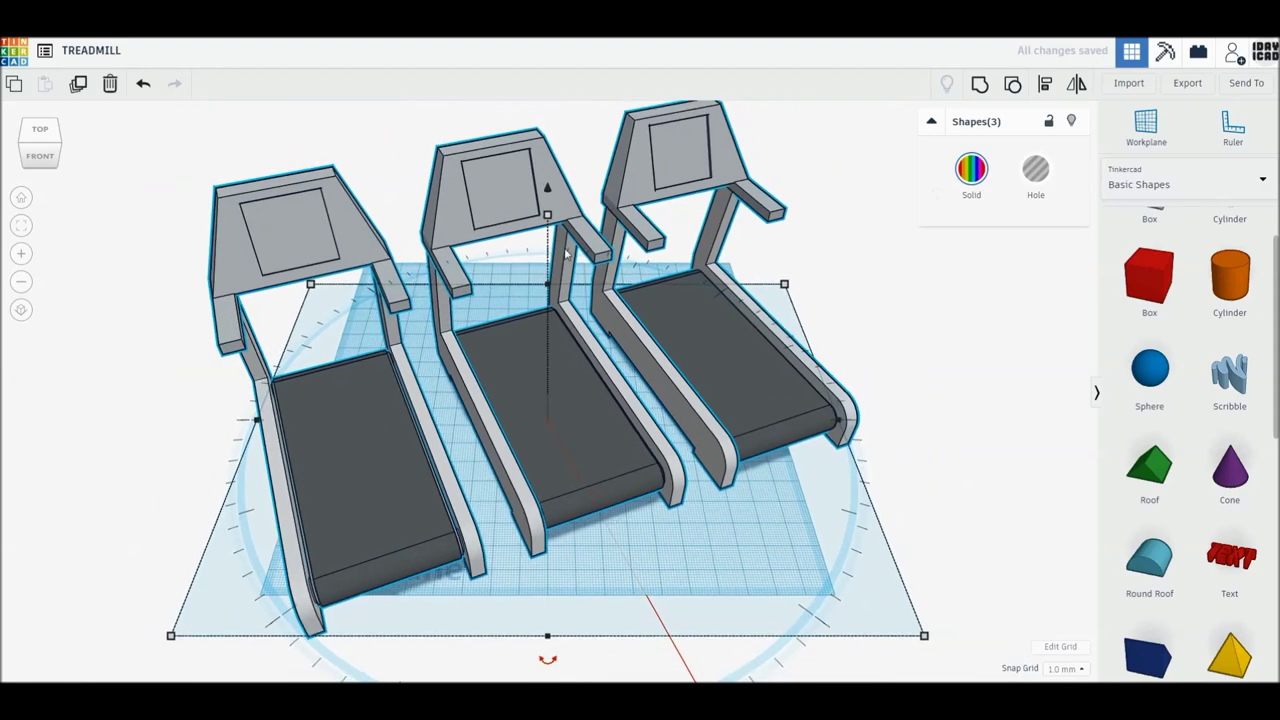
pyautogui.keyDown('shift'); pyautogui.moveTo(548, 215); pyautogui.dragTo(549, 253); pyautogui.keyUp('shift')
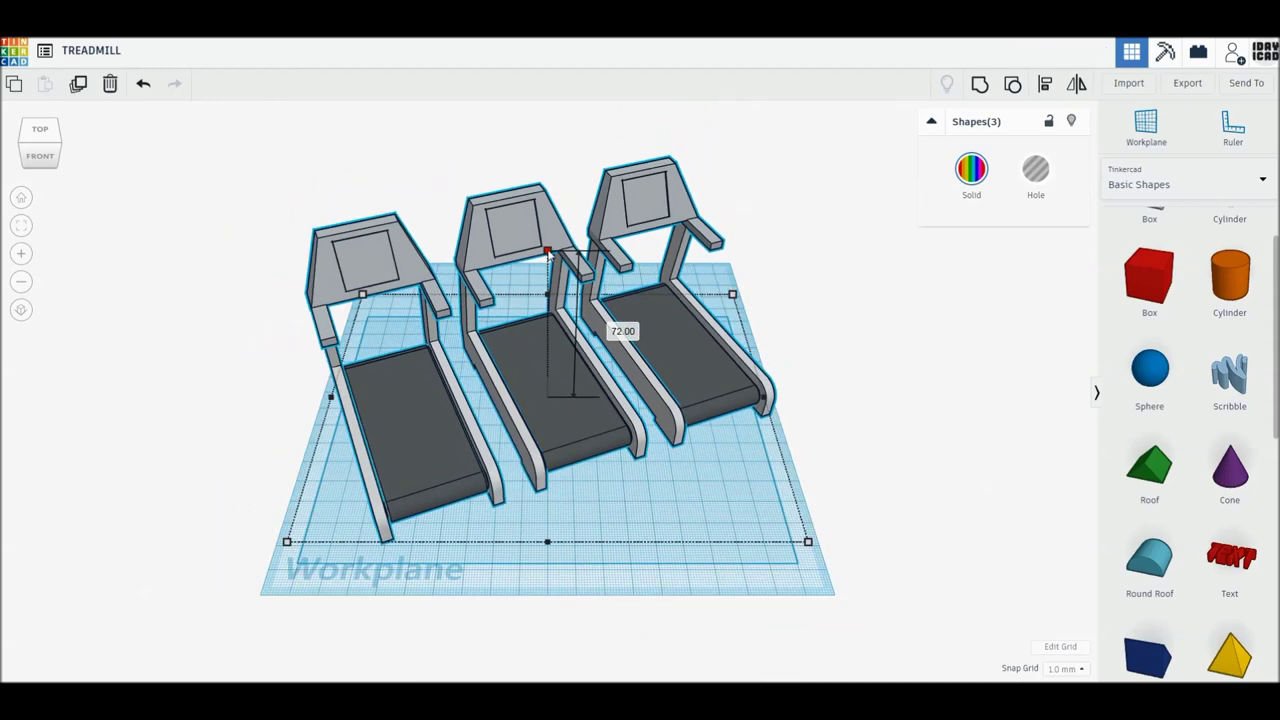
pyautogui.keyDown('shift'); pyautogui.moveTo(548, 256); pyautogui.dragTo(548, 255); pyautogui.keyUp('shift')
pyautogui.click(21, 200)
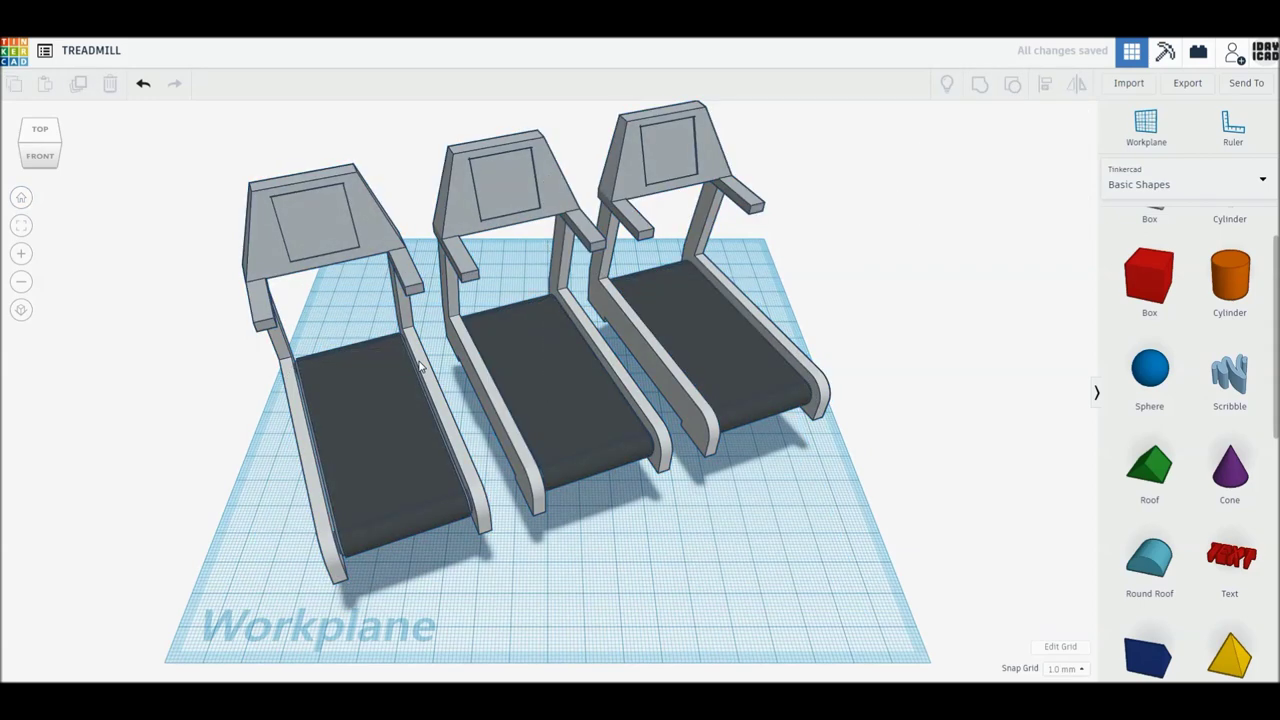
# - Select all three treadmills, settle their position, and clear the selection
pyautogui.hotkey('ctrl', 'a')
pyautogui.hotkey('ctrl', 'z')
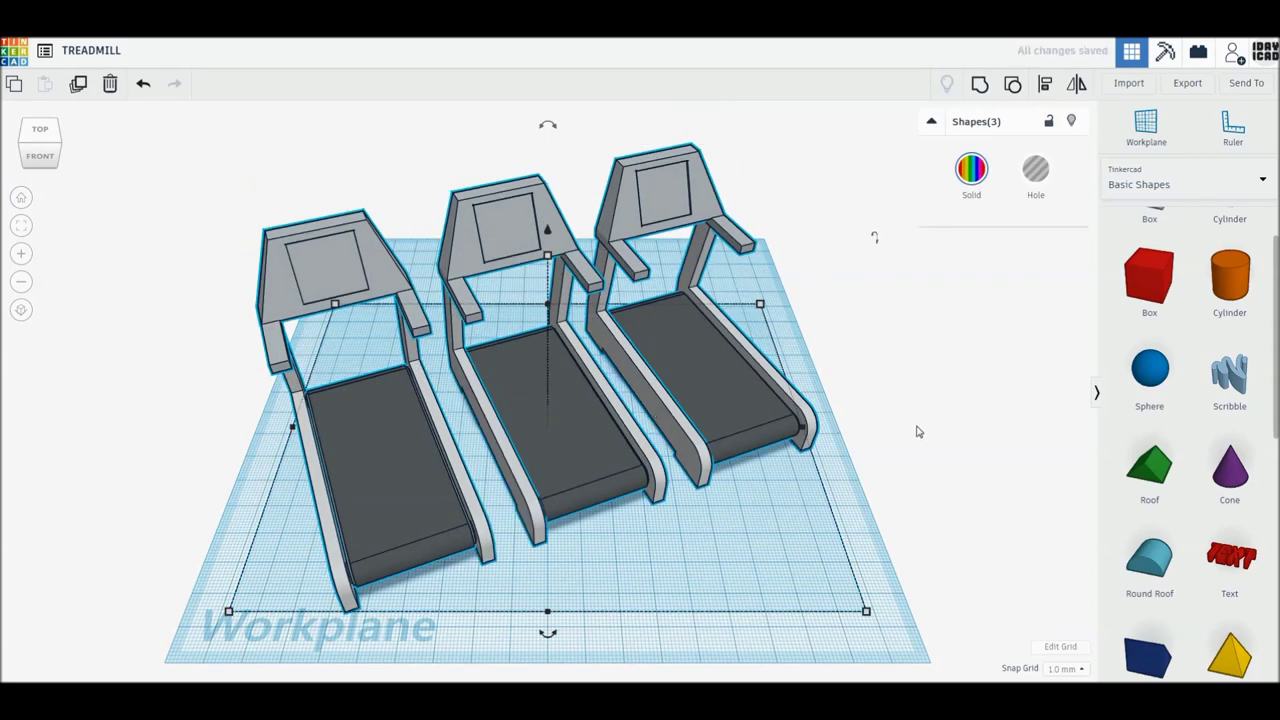
pyautogui.press('Escape')
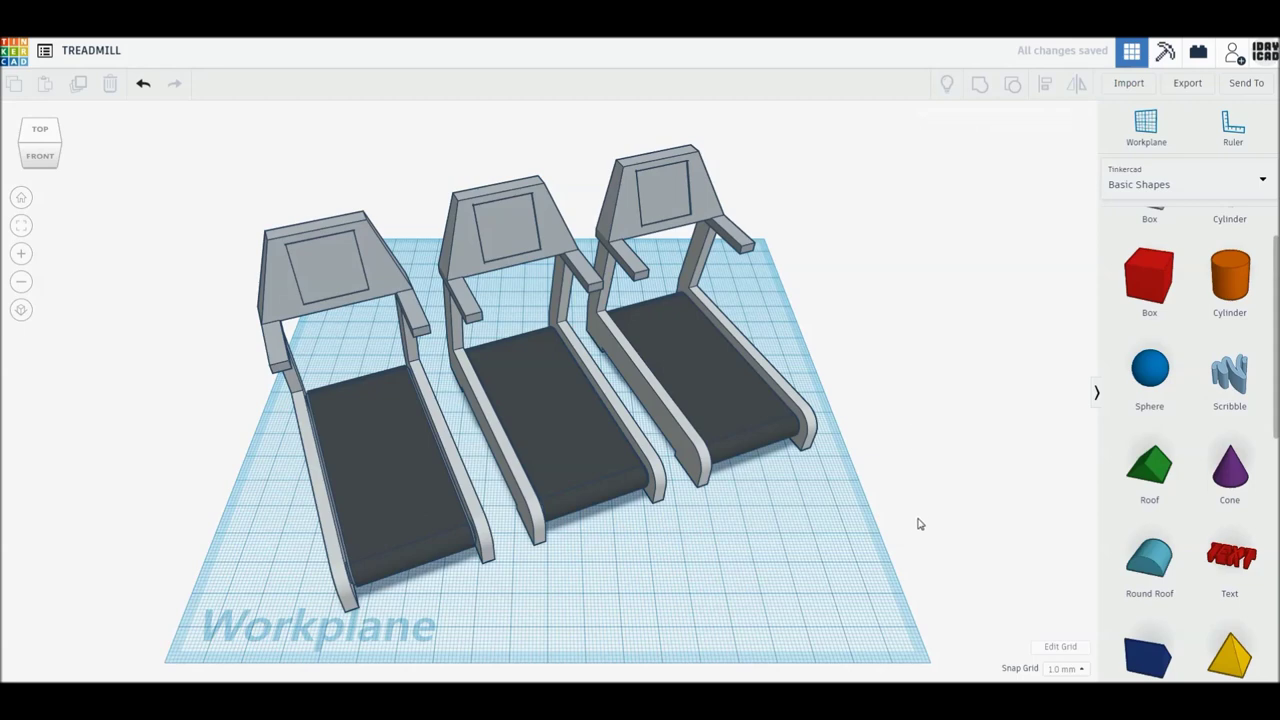